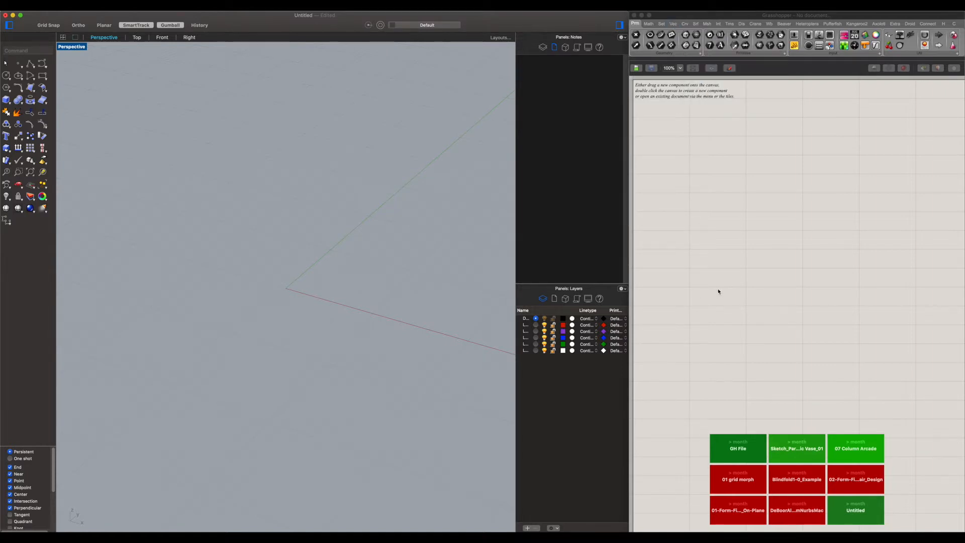
Place five separate points in a zigzag arrangement in the Perspective viewport, behind and beside the origin
click(717, 289)
click(269, 237)
click(19, 63)
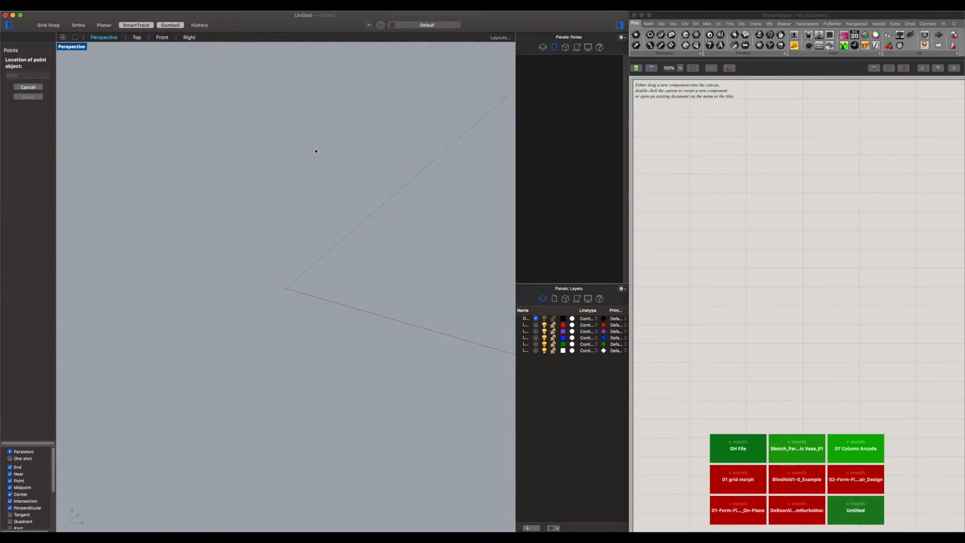
click(314, 149)
click(241, 171)
click(359, 236)
click(276, 310)
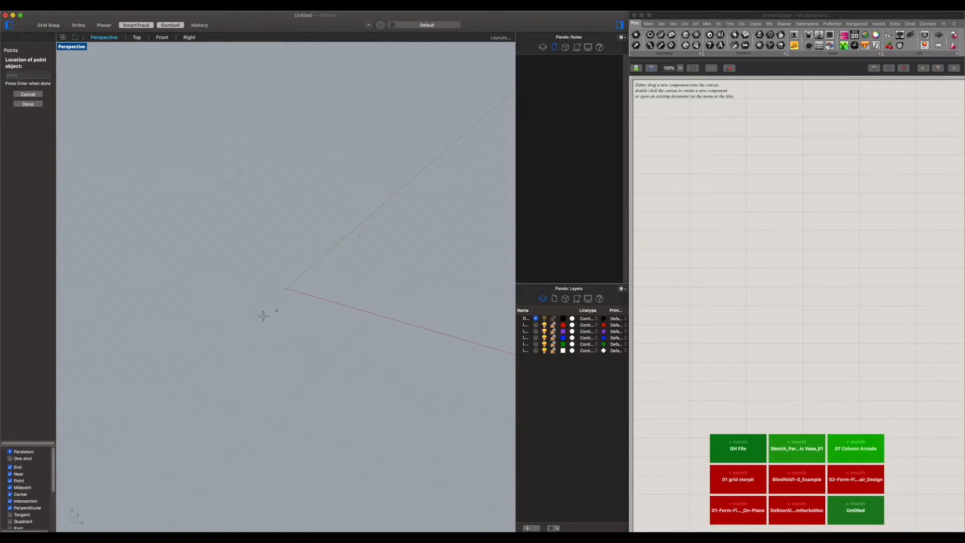
click(191, 326)
key(Return)
Add a Point parameter to the Grasshopper canvas and reference all five Rhino points in it with Set Multiple Points
drag(161, 48, 466, 416)
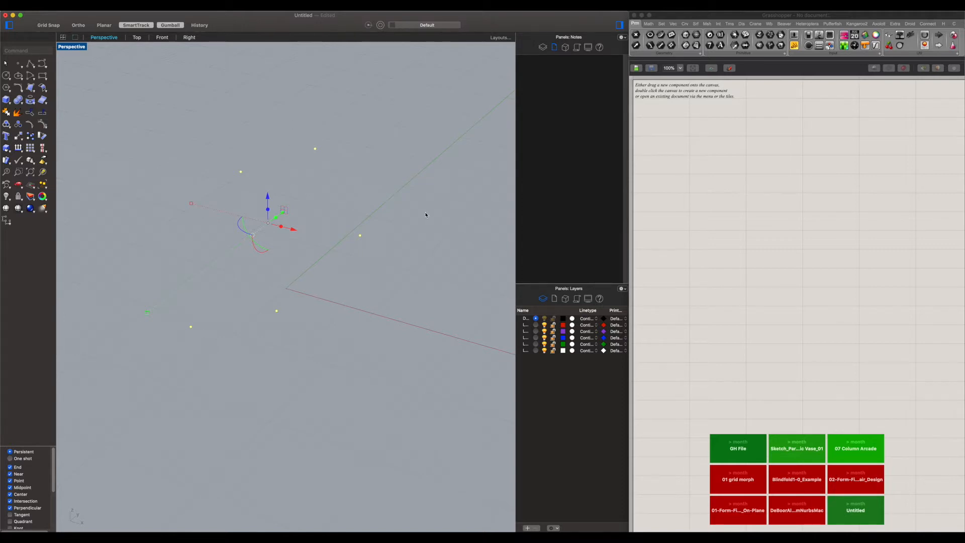
double_click(801, 227)
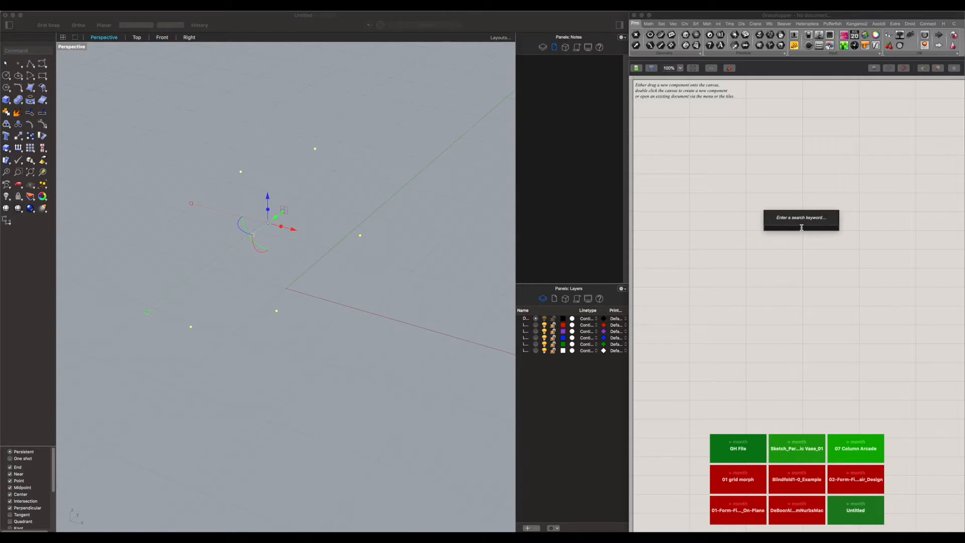
text(point)
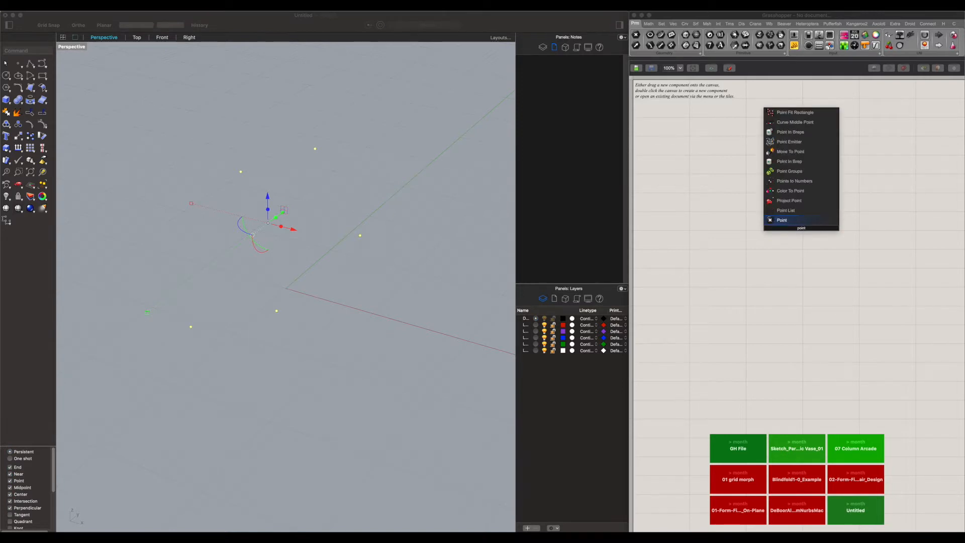
key(Return)
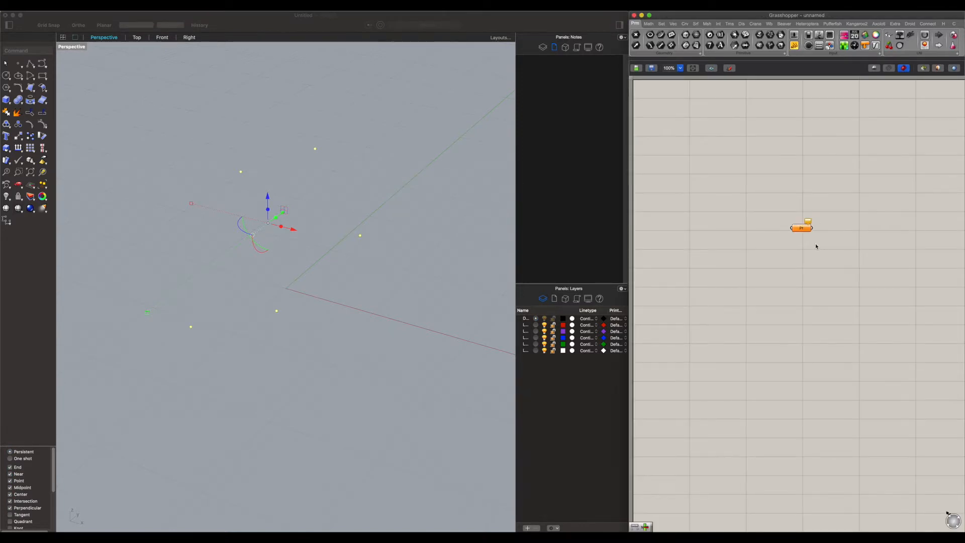
drag(803, 229, 711, 197)
right_click(711, 198)
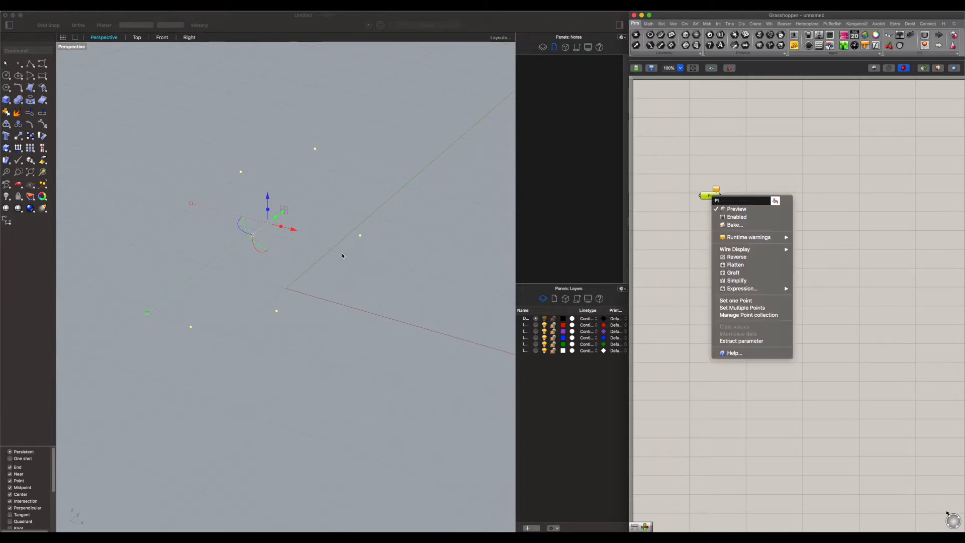
click(748, 307)
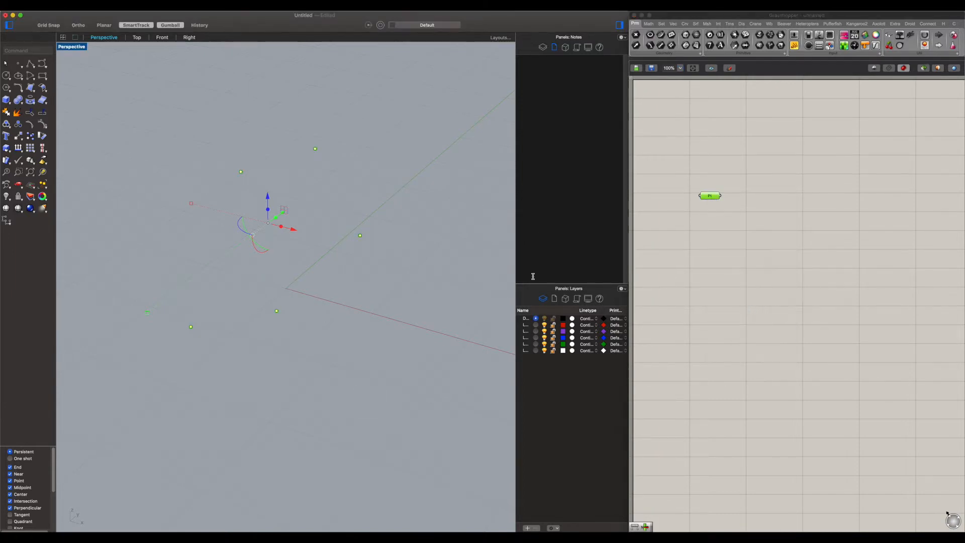
drag(78, 457, 75, 459)
click(400, 298)
click(794, 289)
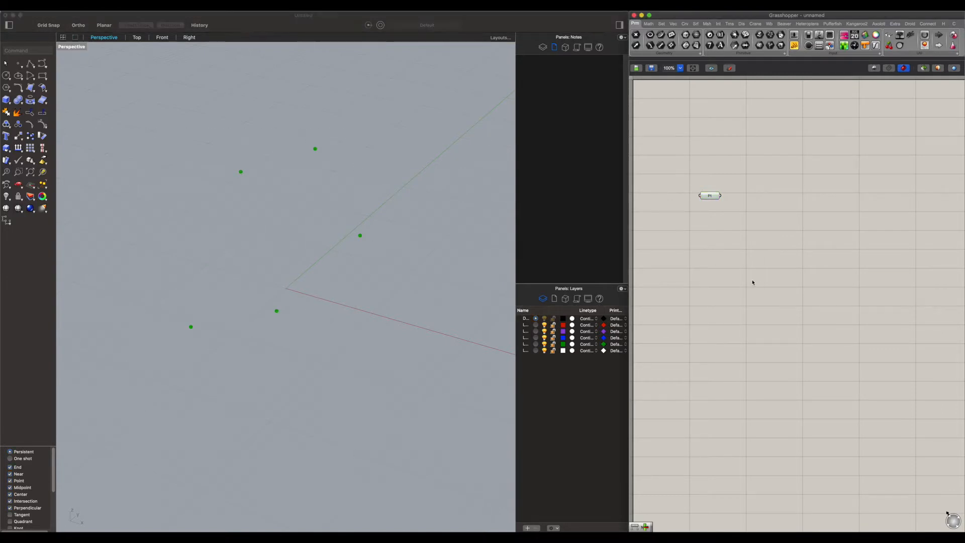
Add a Nurbs Curve component and connect the Point parameter to its Vertices input
double_click(783, 234)
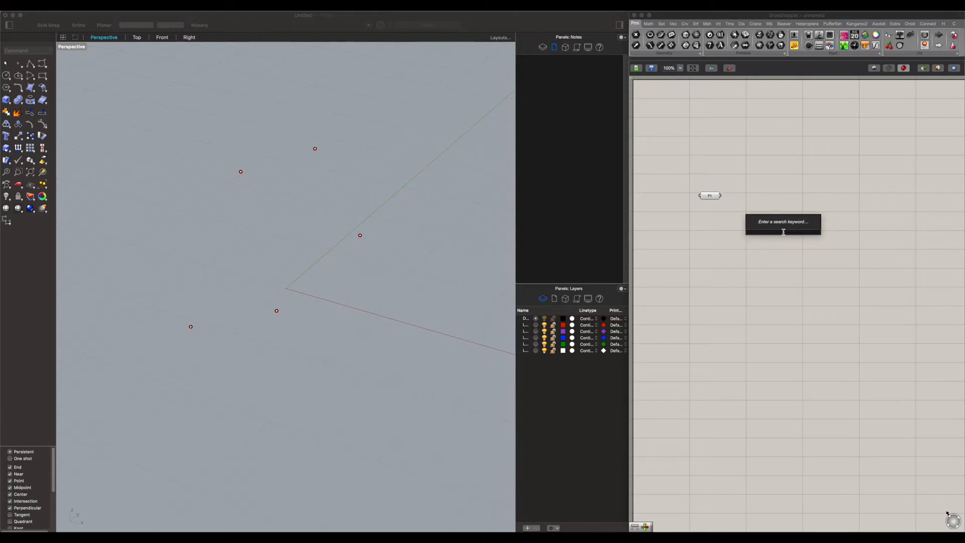
text(nurb)
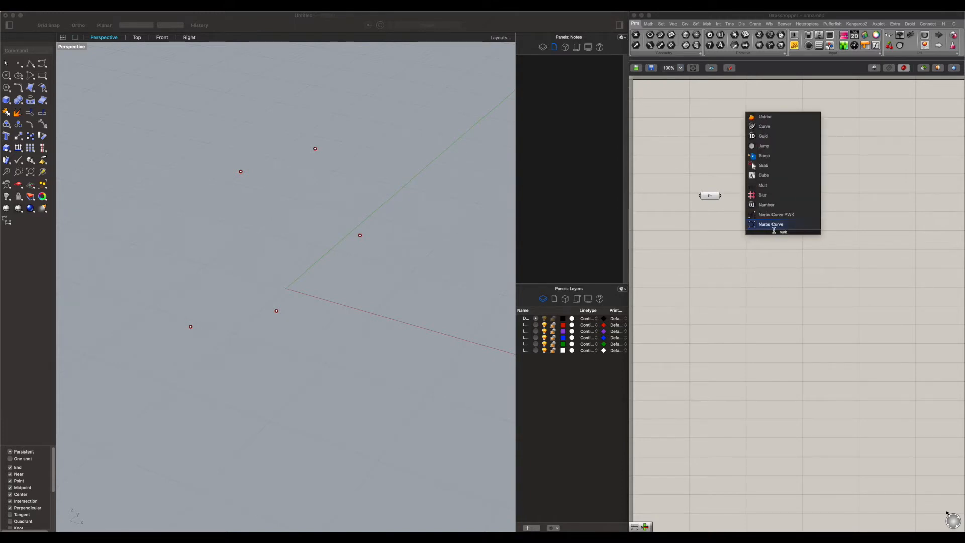
click(774, 226)
drag(719, 196, 779, 201)
click(706, 224)
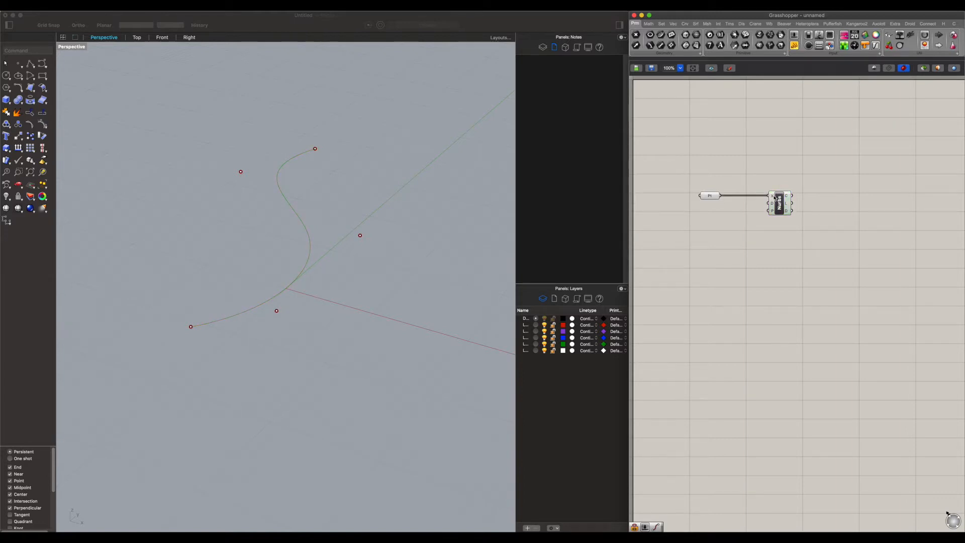
click(772, 197)
click(737, 290)
Switch the Grasshopper component display to Draw Icons and Draw Full Names
click(119, 7)
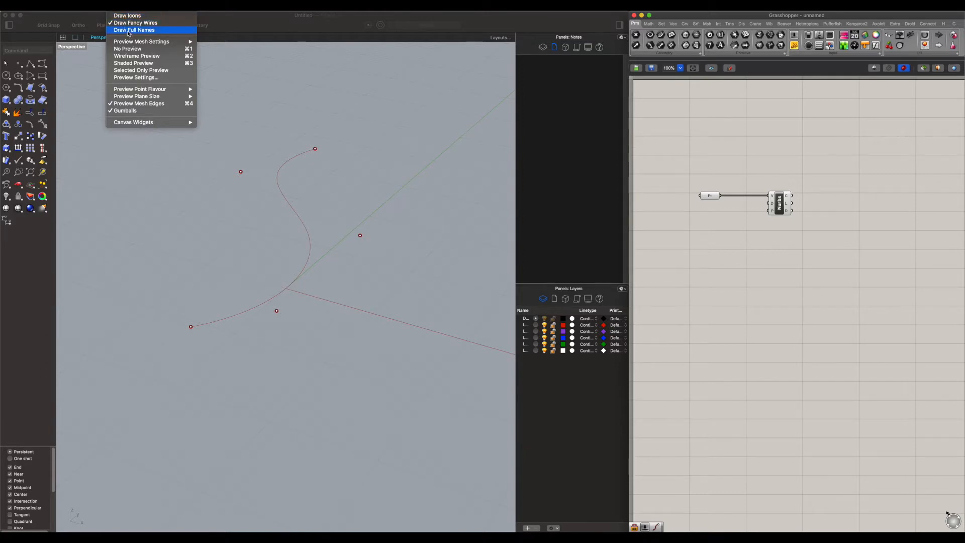
click(127, 15)
click(120, 6)
click(130, 30)
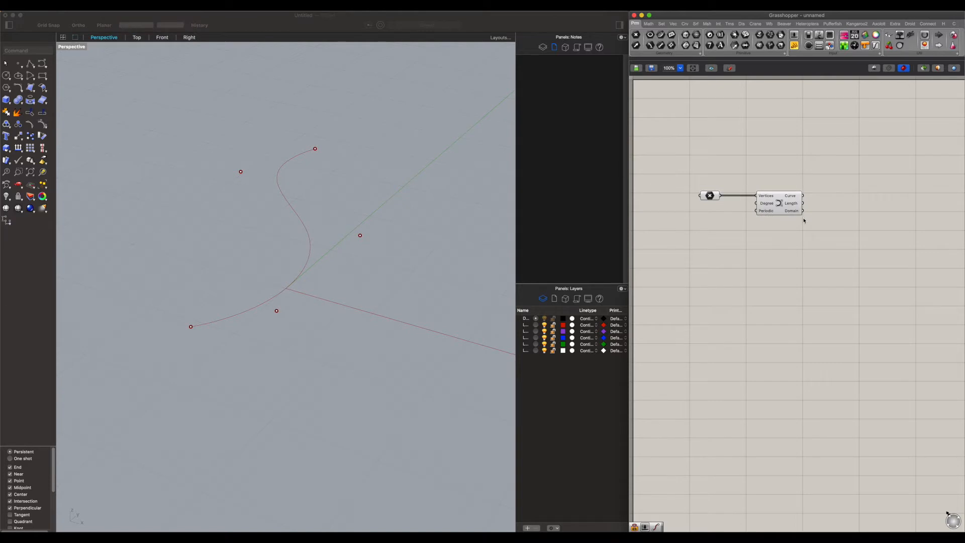
scroll(800, 223, down, 3)
scroll(786, 208, up, 2)
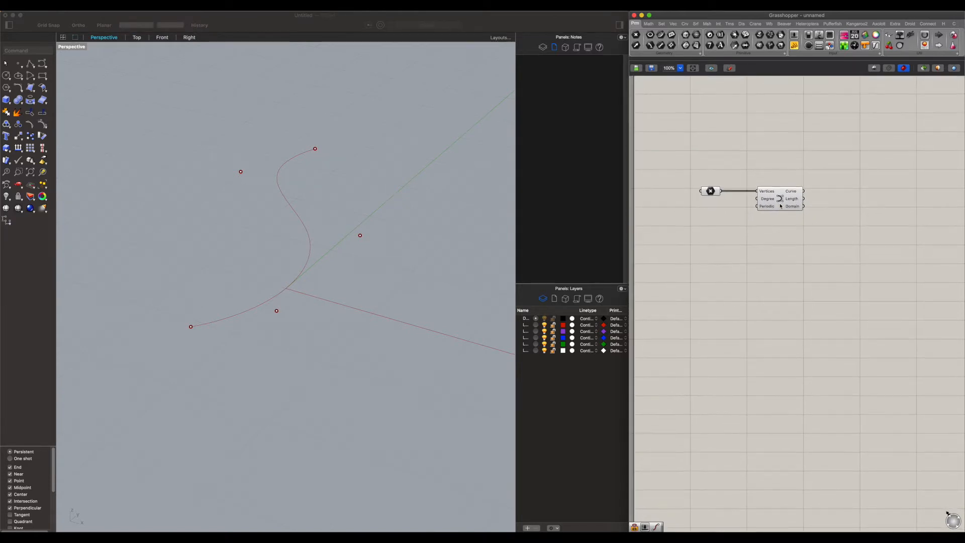
Raise three of the referenced points vertically one by one so the curve becomes three-dimensional
click(364, 210)
drag(341, 223, 406, 271)
right_drag(272, 274, 315, 249)
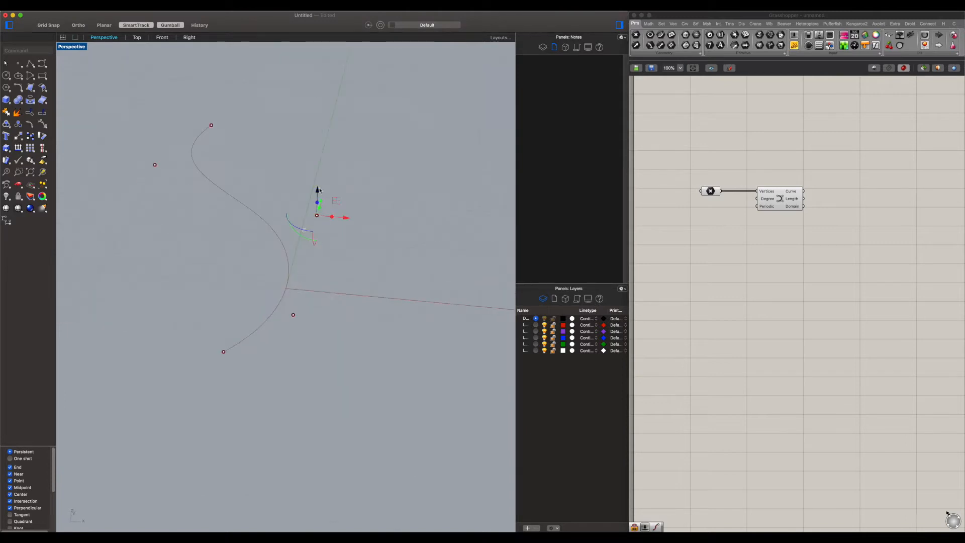
drag(317, 190, 319, 133)
right_drag(401, 282, 391, 333)
click(204, 244)
drag(123, 246, 185, 302)
drag(171, 256, 160, 178)
shift+right_drag(504, 277, 345, 265)
drag(355, 238, 402, 271)
drag(394, 231, 396, 129)
right_drag(396, 273, 232, 211)
Zoom to the selected points and raise the low point next to the curve's end vertically
drag(80, 157, 455, 420)
text(zs)
key(Return)
right_drag(405, 334, 399, 352)
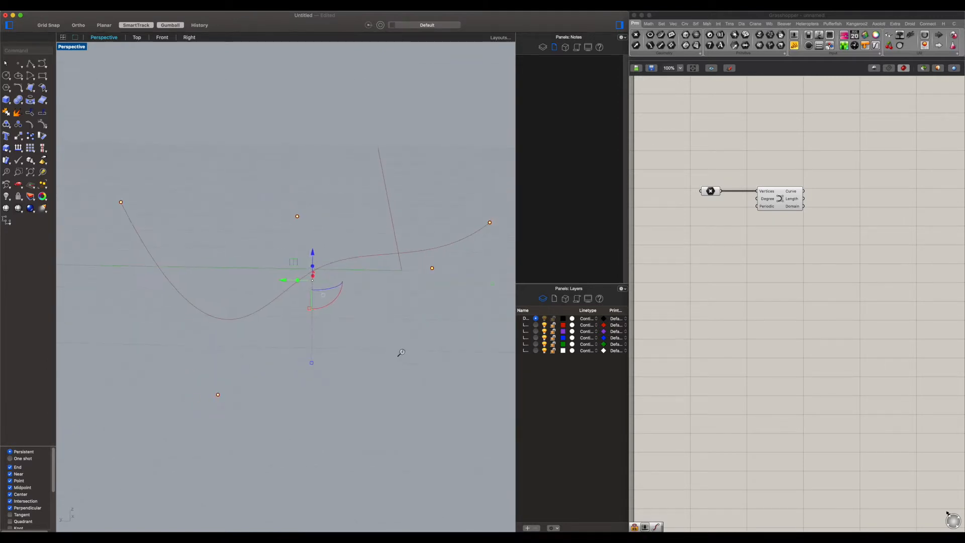
click(822, 285)
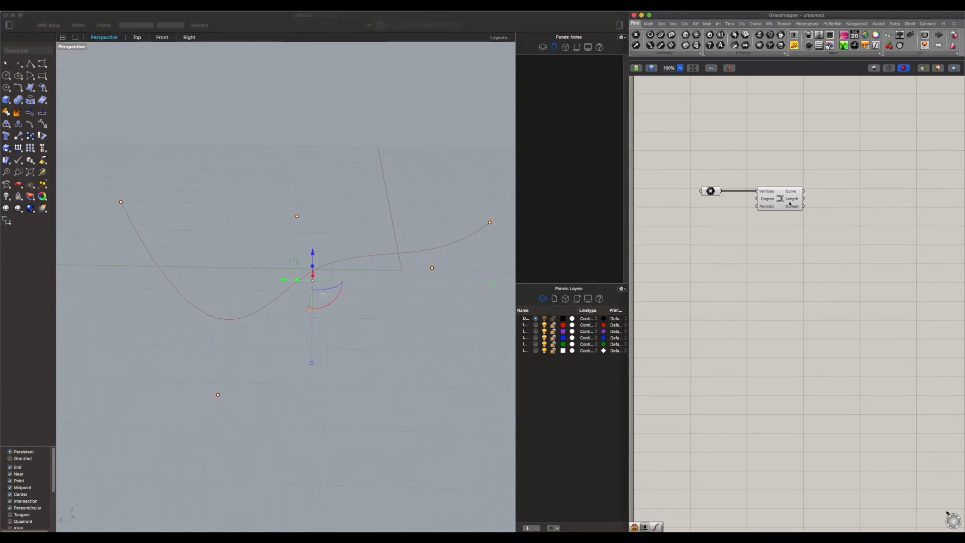
mouse_move(790, 203)
click(400, 320)
click(433, 315)
right_drag(433, 315, 418, 310)
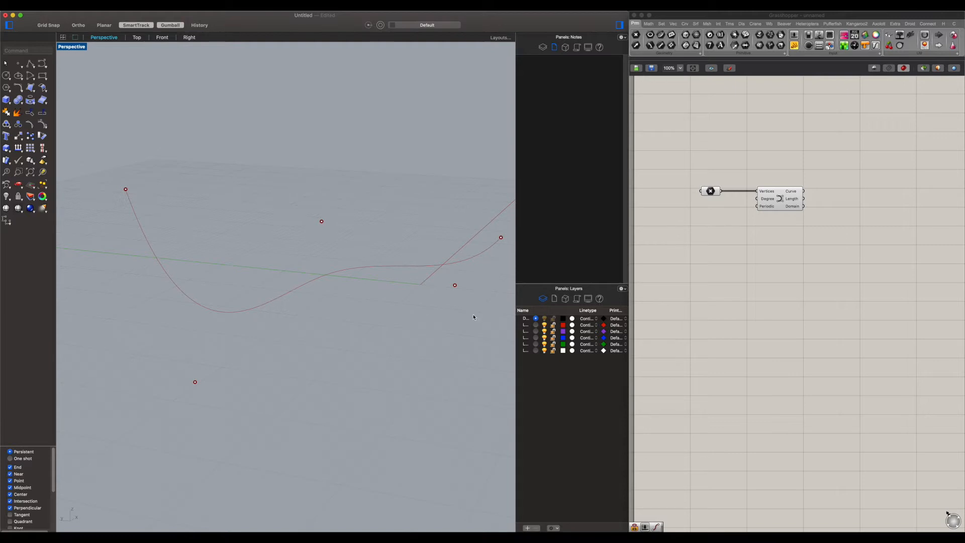
right_drag(401, 295, 377, 303)
drag(443, 290, 438, 156)
click(398, 110)
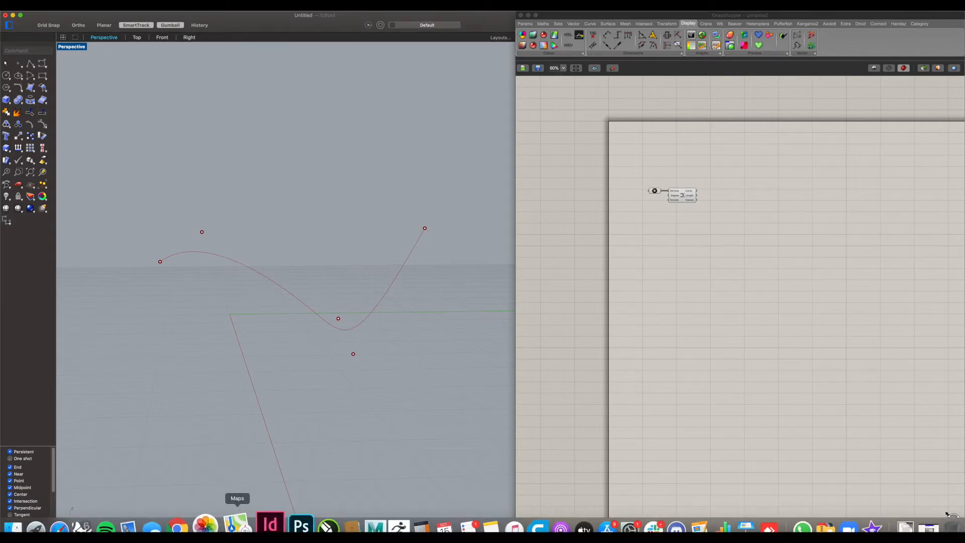
Switch to Photoshop and sketch a flowing centre curve with a wavy outline on each side of it
click(303, 526)
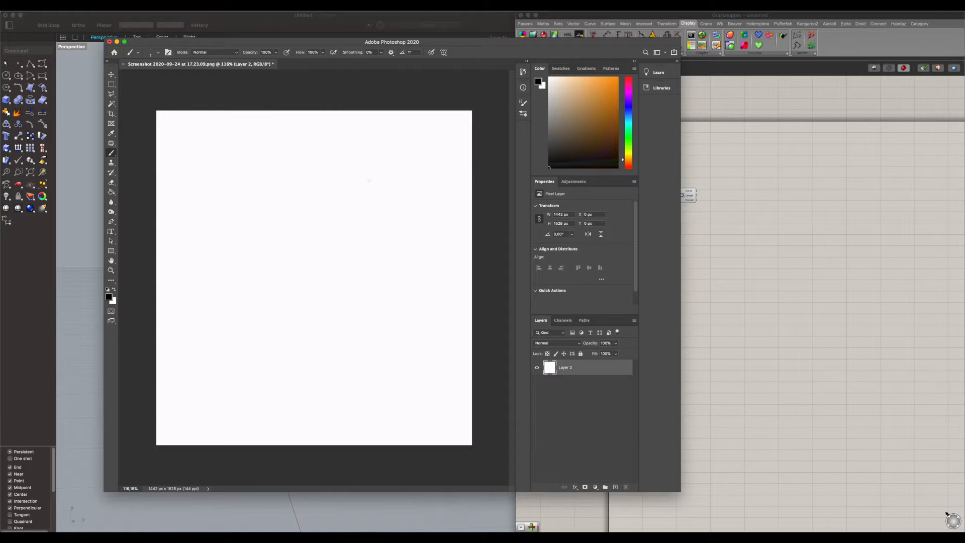
mouse_move(376, 174)
mouse_down()
mouse_move(346, 209)
mouse_move(368, 265)
mouse_move(303, 312)
mouse_move(283, 382)
mouse_up()
mouse_move(279, 382)
mouse_down()
mouse_move(277, 319)
mouse_move(301, 291)
mouse_move(342, 280)
mouse_move(341, 181)
mouse_move(380, 167)
mouse_move(378, 196)
mouse_move(355, 208)
mouse_move(388, 255)
mouse_up()
key(ctrl+z)
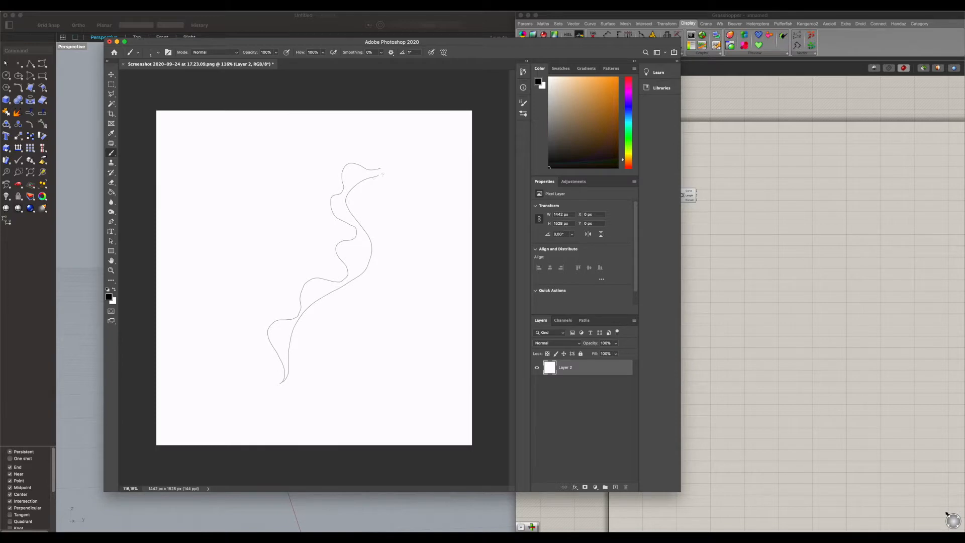
mouse_move(382, 178)
mouse_down()
mouse_move(377, 195)
mouse_move(355, 194)
mouse_move(389, 253)
mouse_move(354, 307)
mouse_move(302, 325)
mouse_move(310, 368)
mouse_move(276, 399)
mouse_up()
mouse_move(376, 175)
mouse_down()
mouse_move(346, 154)
mouse_move(345, 195)
mouse_move(330, 201)
mouse_up()
key(super+z)
Extend the centre curve's ends in the sketch and draw perpendicular offset arrows from its division points to the wavy outlines
drag(287, 376, 280, 389)
drag(376, 176, 387, 170)
drag(326, 294, 308, 279)
drag(328, 295, 349, 312)
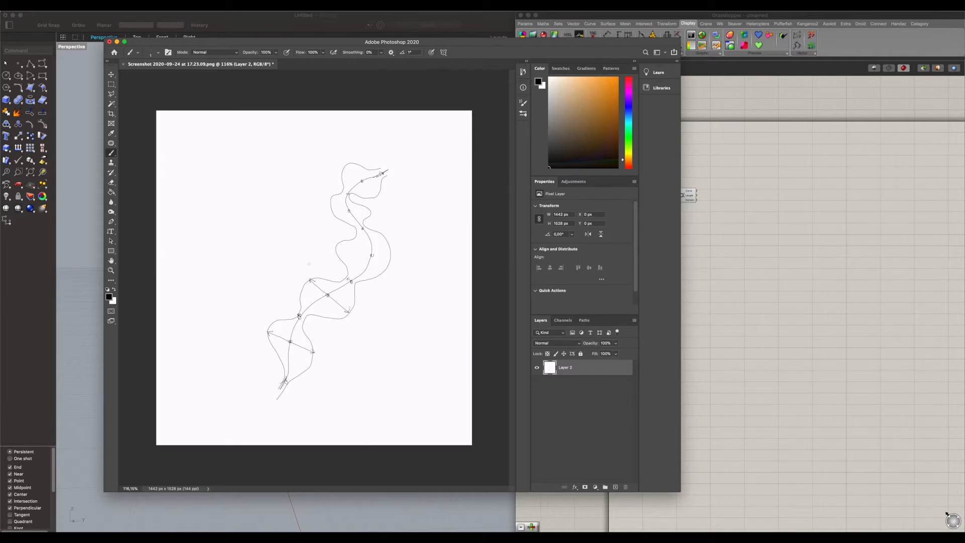
mouse_move(285, 374)
mouse_down()
mouse_move(268, 326)
mouse_move(332, 286)
mouse_up()
Sketch a plane with three axis arrows beside the curve and mark its directions and the matching direction on the curve
mouse_move(207, 199)
mouse_down()
mouse_move(261, 200)
mouse_move(190, 227)
mouse_up()
mouse_move(262, 198)
mouse_down()
mouse_move(239, 229)
mouse_move(247, 225)
mouse_up()
drag(226, 213, 252, 209)
mouse_move(252, 209)
mouse_down()
mouse_move(246, 216)
mouse_move(219, 176)
mouse_up()
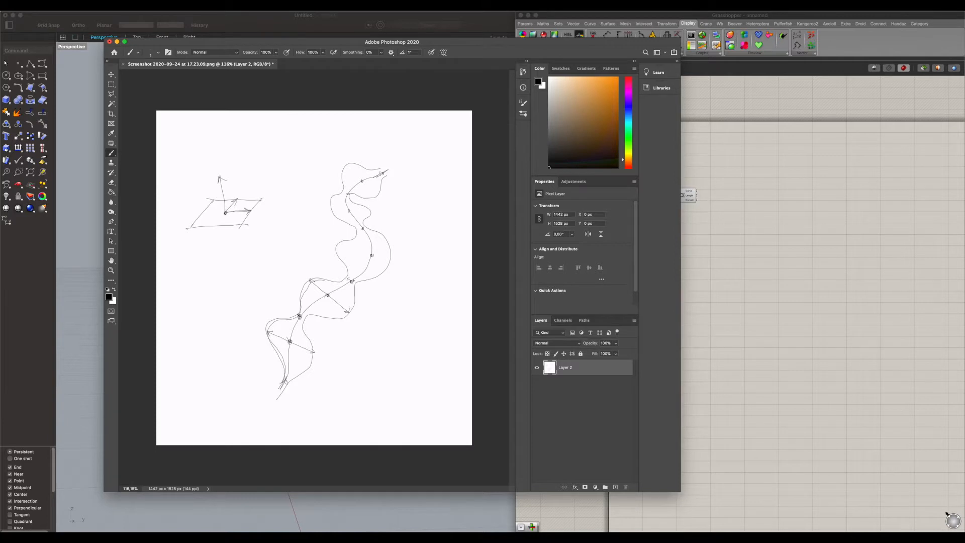
drag(227, 212, 237, 201)
mouse_move(289, 342)
mouse_down()
mouse_move(271, 332)
mouse_move(306, 350)
mouse_move(277, 329)
mouse_up()
drag(236, 192, 236, 198)
drag(214, 166, 221, 172)
Switch back to Rhino and add a Divide Curve component beside the Nurbs Curve component in Grasshopper
key(super+Tab)
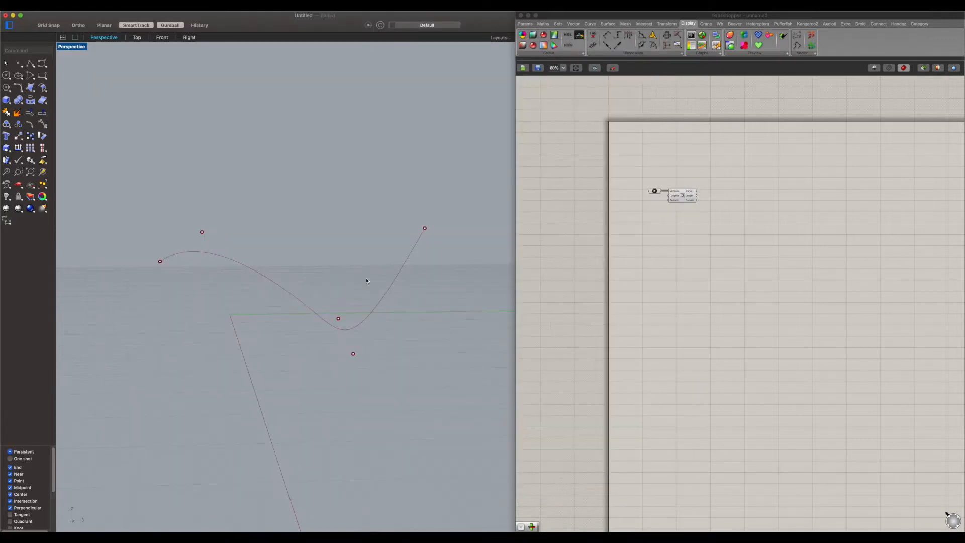
right_drag(259, 215, 279, 231)
click(686, 197)
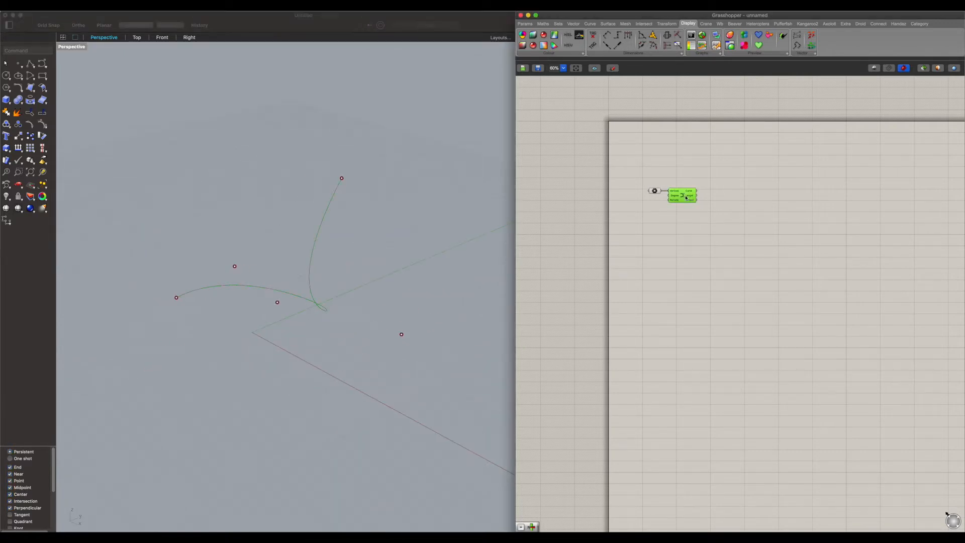
right_drag(262, 287, 387, 285)
scroll(734, 193, up, 1)
right_drag(734, 192, 672, 193)
scroll(668, 196, up, 1)
click(672, 200)
double_click(673, 201)
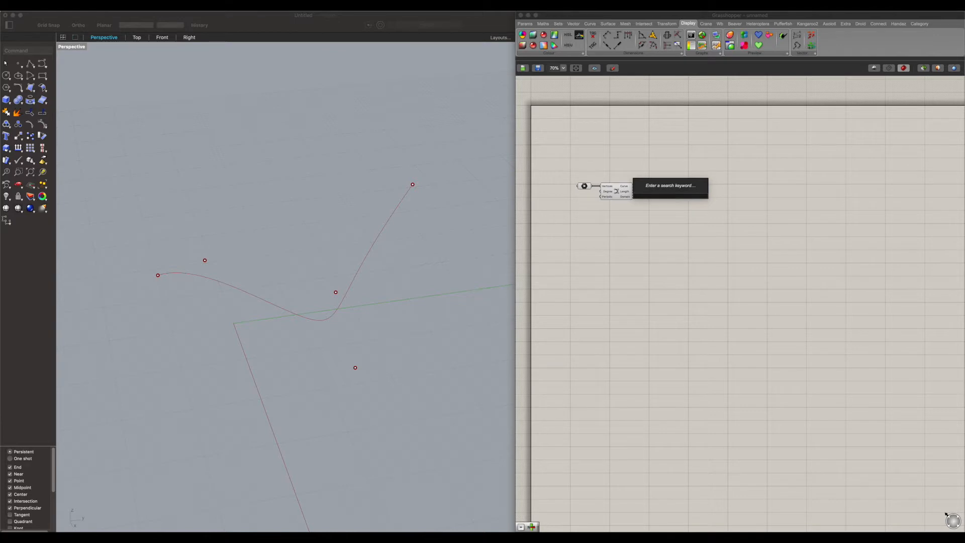
text(div)
key(Return)
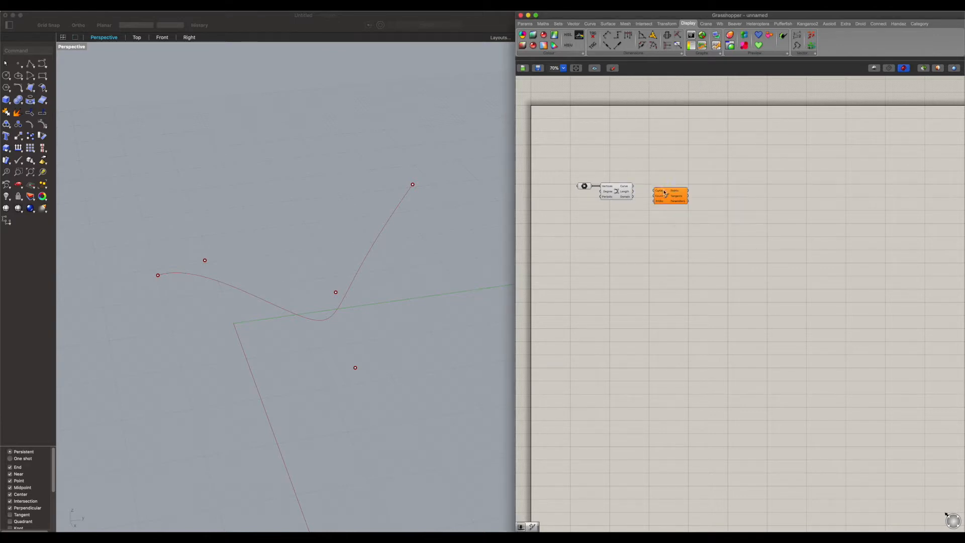
Connect the Nurbs Curve component's Curve output to the Curve input of Divide Curve
scroll(679, 188, up, 3)
click(680, 186)
scroll(680, 186, up, 3)
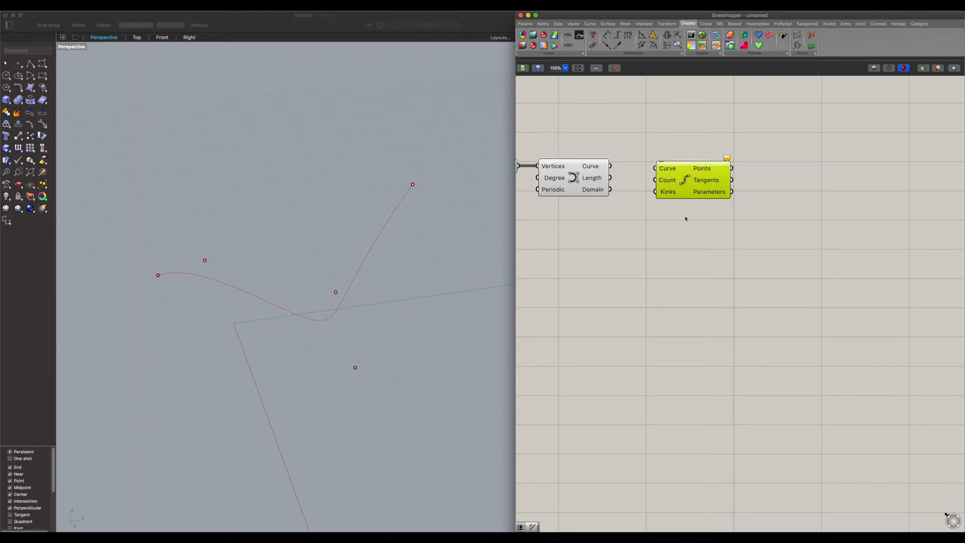
drag(611, 166, 679, 171)
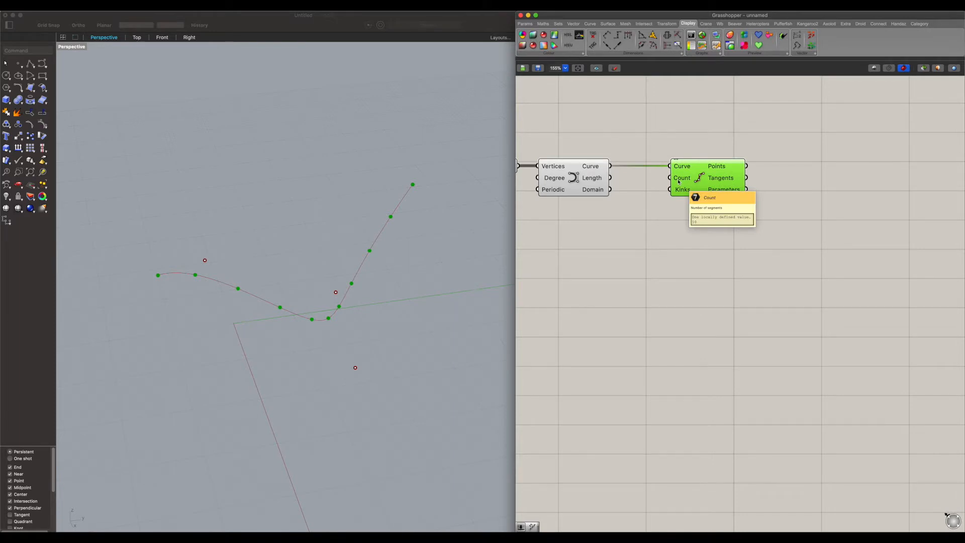
Add a Divide Length component below Divide Curve and connect the Nurbs Curve's Curve output to its Curve input
double_click(700, 231)
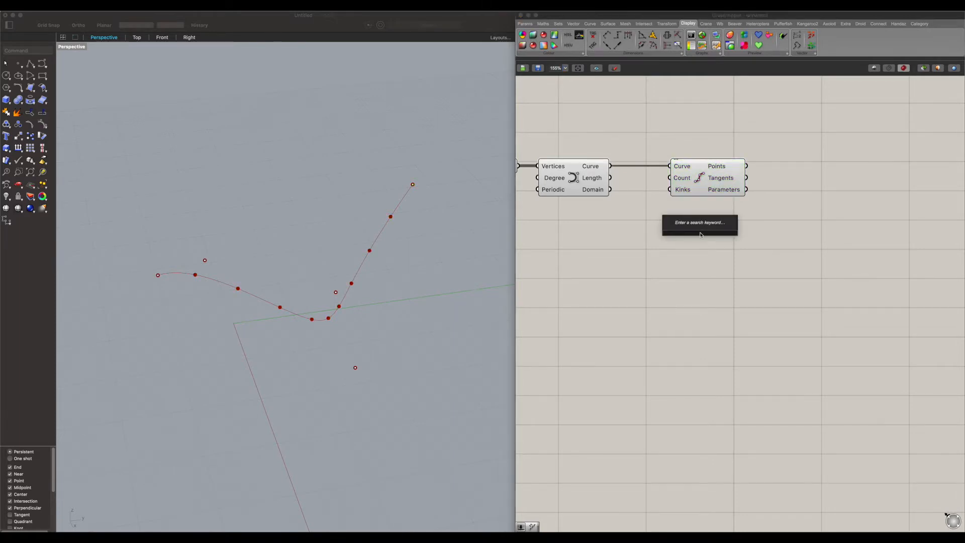
text(divi)
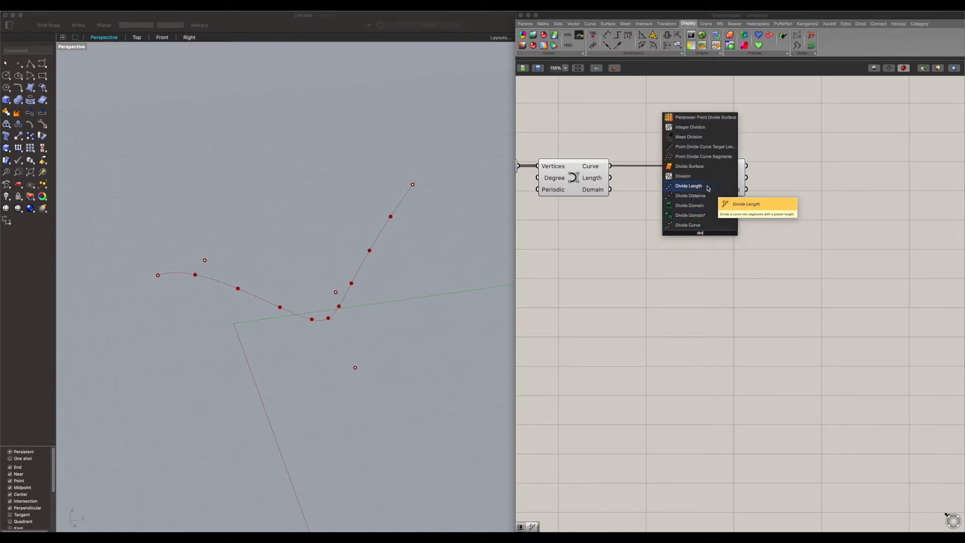
click(697, 187)
drag(671, 224, 610, 166)
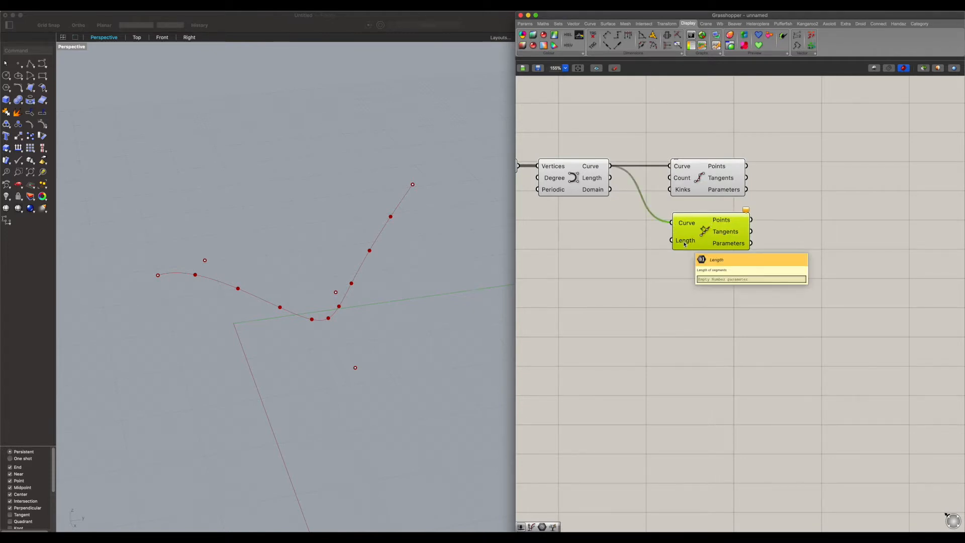
Add a number slider set to 4 and connect it to the Length input of Divide Length
right_drag(349, 225, 338, 228)
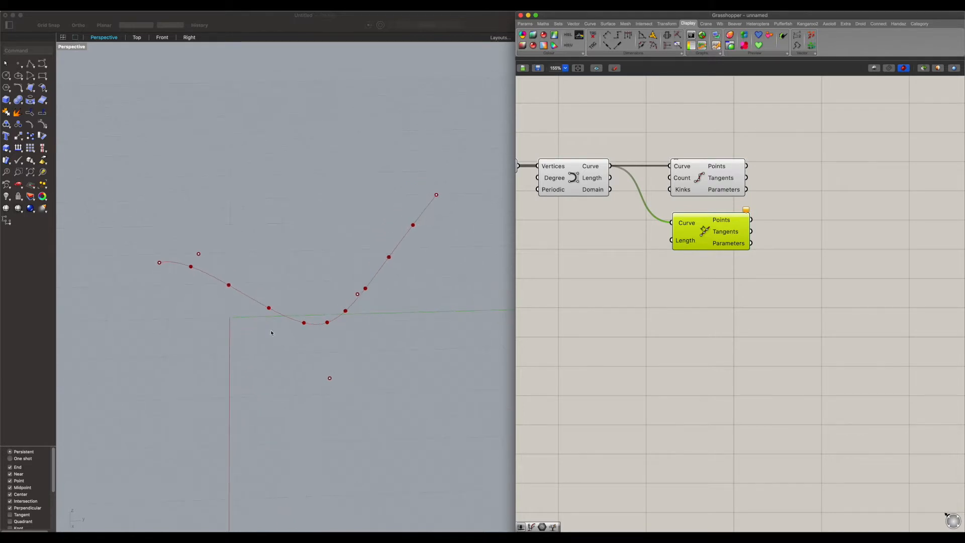
double_click(600, 298)
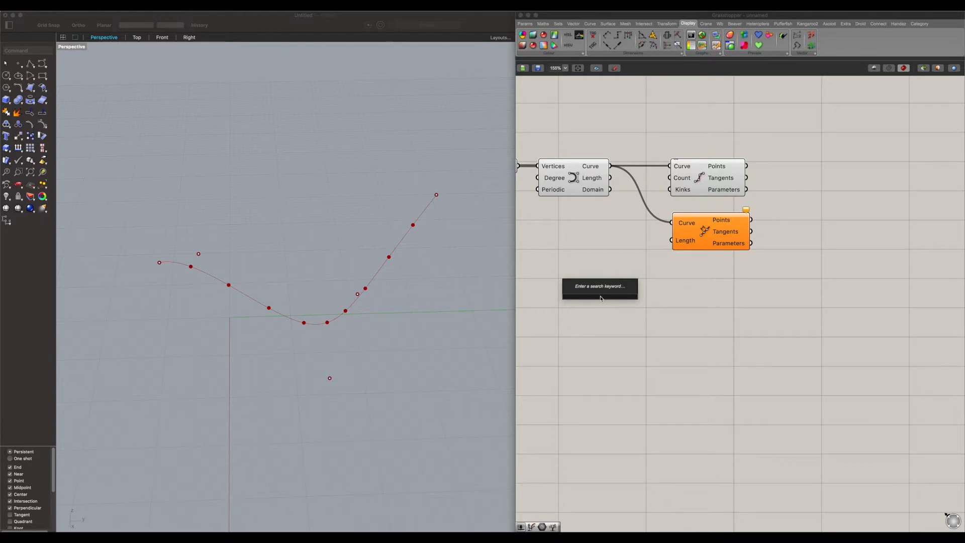
text(4)
key(Return)
drag(660, 296, 671, 240)
click(704, 236)
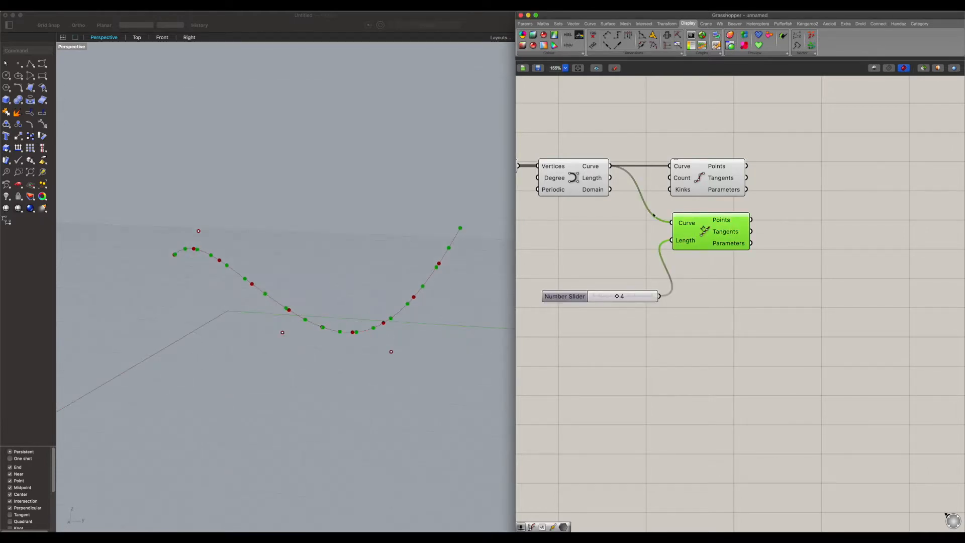
Turn off the preview of Divide Curve and inspect the Divide Length points along the curve
click(713, 182)
middle_click(712, 180)
click(706, 211)
right_drag(312, 300, 354, 300)
right_drag(167, 299, 342, 365)
right_drag(303, 336, 332, 385)
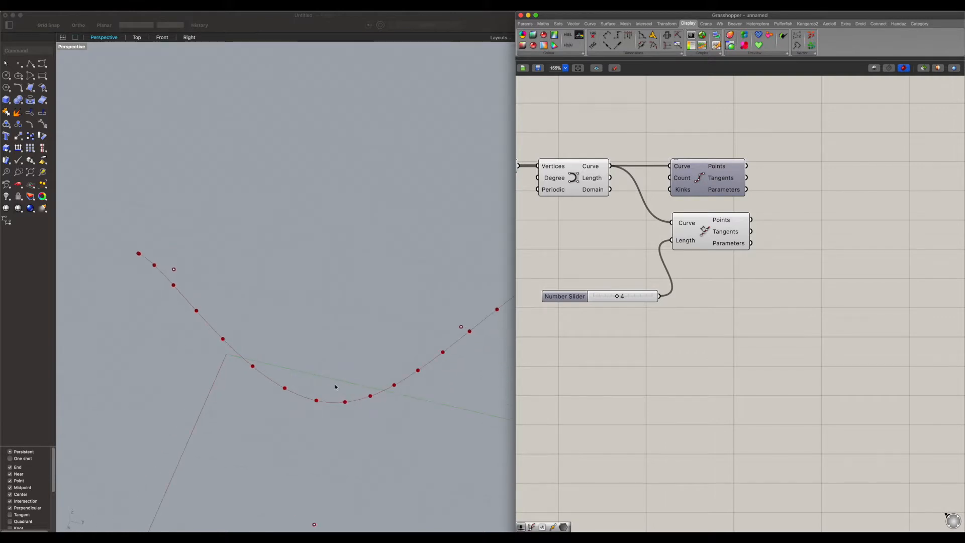
Delete the Divide Length component together with its number slider
mouse_move(617, 297)
mouse_down()
mouse_move(600, 297)
mouse_move(627, 297)
mouse_move(595, 299)
mouse_move(650, 302)
mouse_move(622, 305)
mouse_up()
right_drag(675, 202, 705, 212)
click(740, 248)
drag(759, 317, 650, 241)
key(Delete)
Turn the preview of the Divide Curve component back on
click(736, 195)
middle_click(735, 187)
click(749, 172)
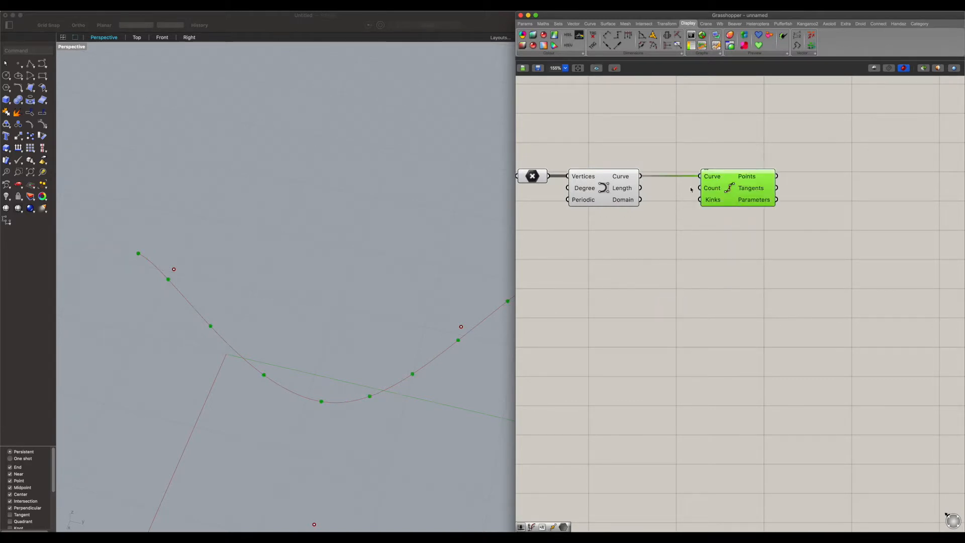
Add a number slider set to 20 and connect it to the Count input of Divide Curve
double_click(681, 120)
text(20)
key(Return)
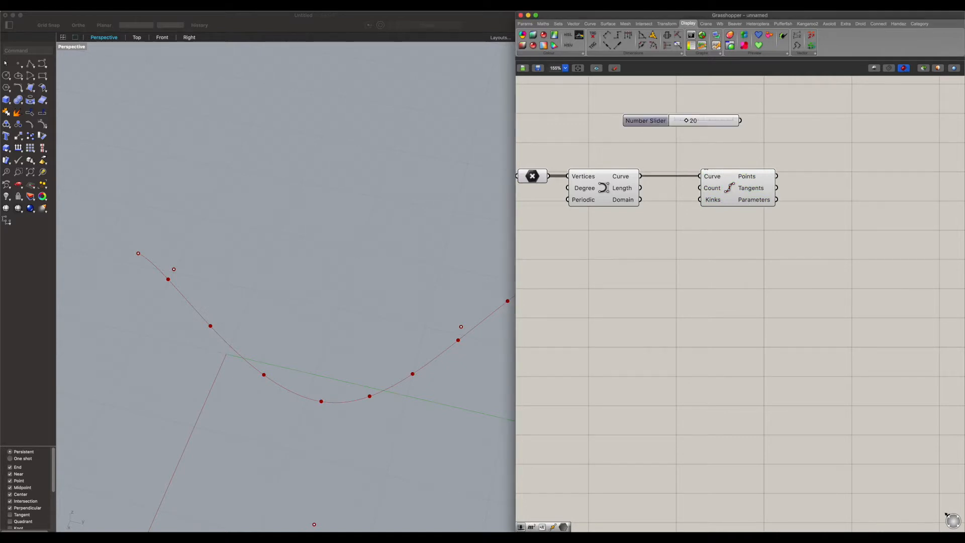
mouse_move(702, 123)
mouse_down()
mouse_move(657, 128)
mouse_move(699, 187)
mouse_up()
right_drag(174, 331, 228, 295)
scroll(226, 295, down, 4)
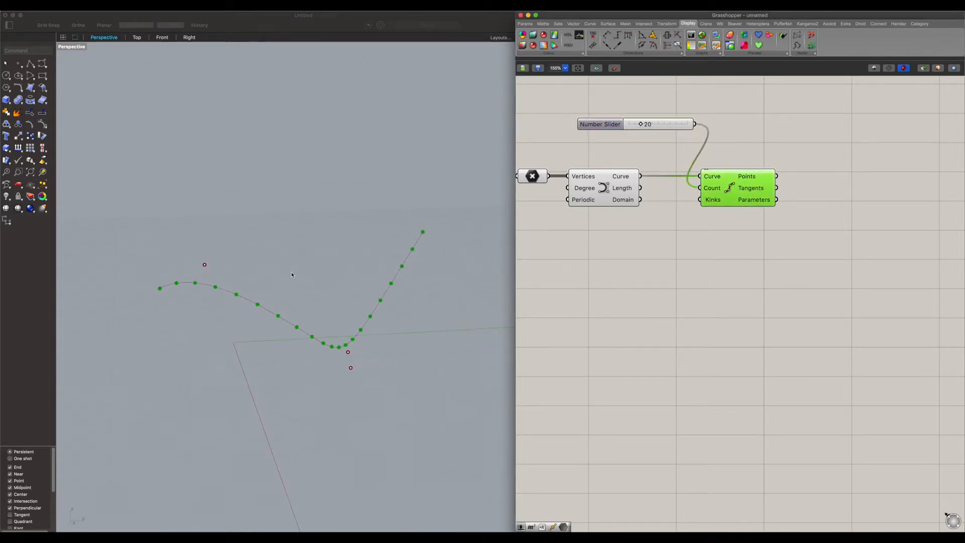
click(751, 249)
mouse_move(766, 177)
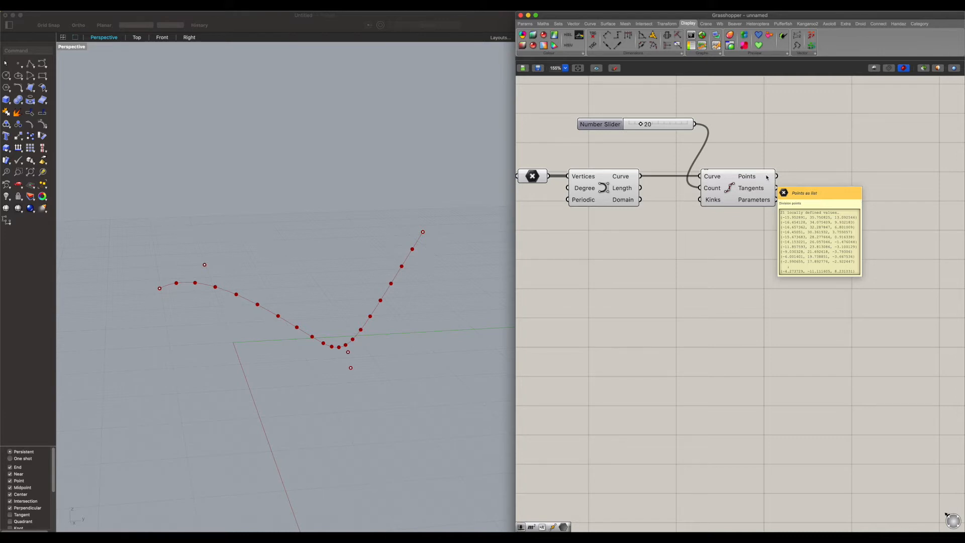
double_click(835, 171)
text(i)
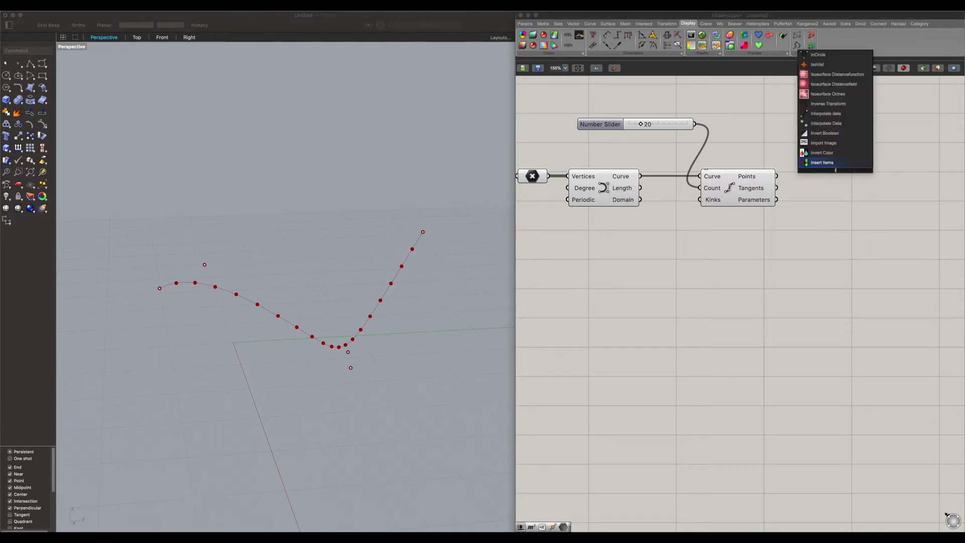
text(te,)
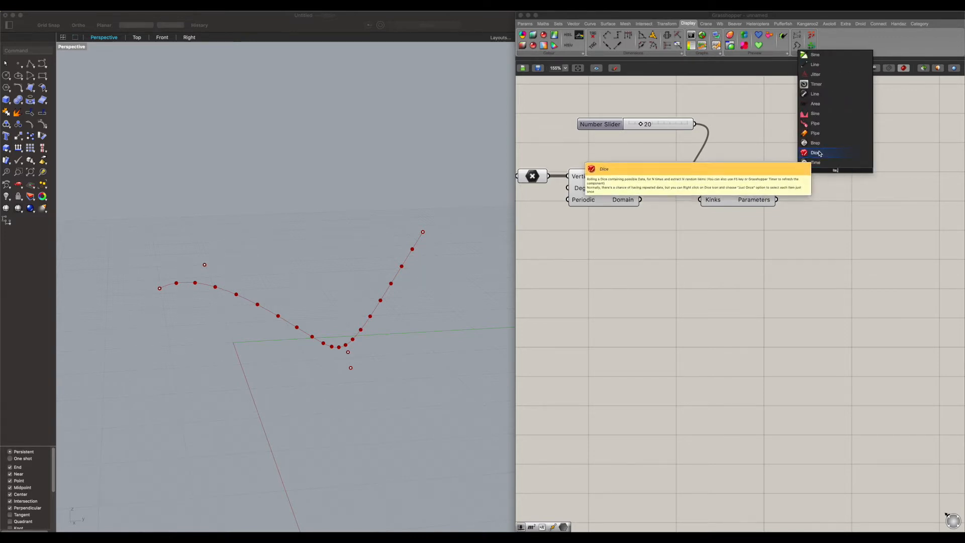
click(824, 205)
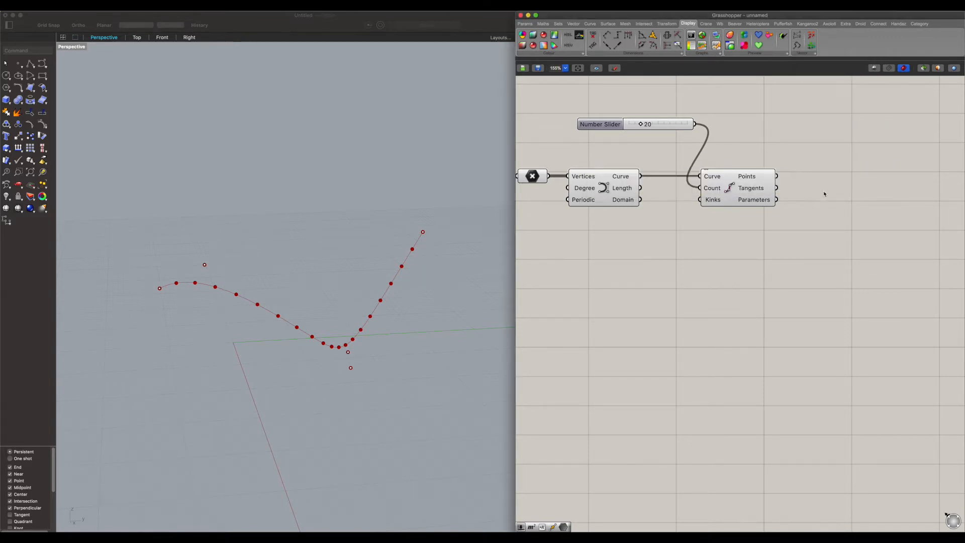
Try a List Item component on the Points output of Divide Curve, and delete it again
double_click(818, 172)
text(item)
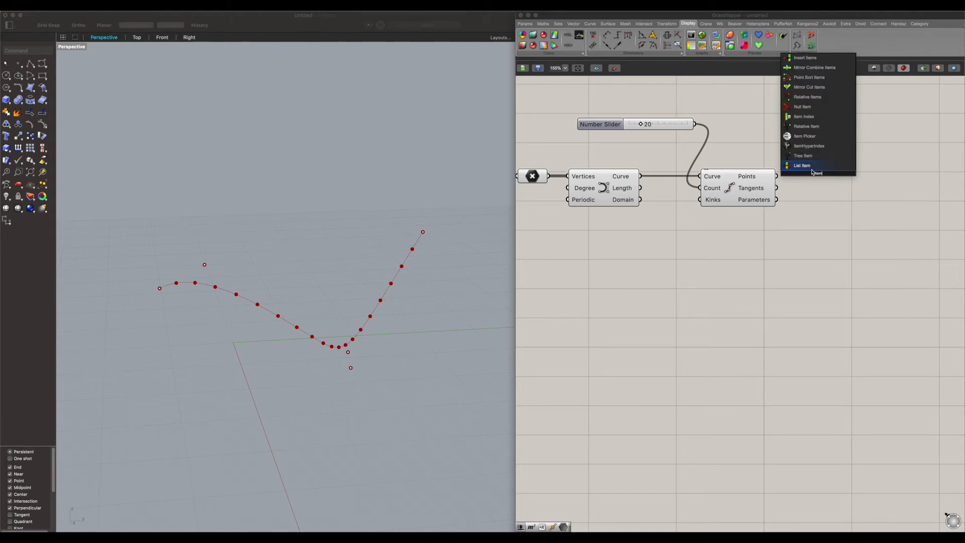
click(818, 168)
drag(777, 176, 824, 184)
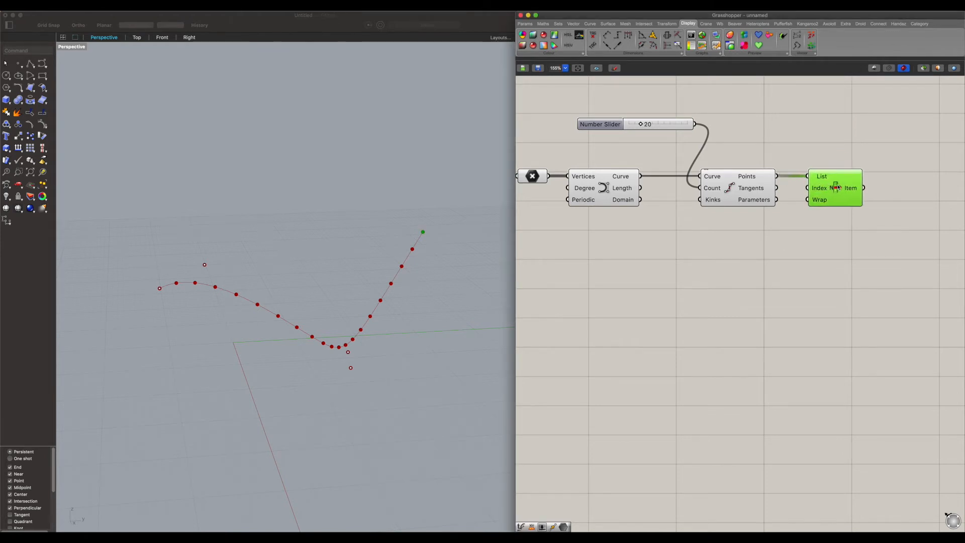
key(Delete)
Read the division point list in an enlarged Panel connected to the Points output of Divide Curve, and delete the Panel
double_click(843, 184)
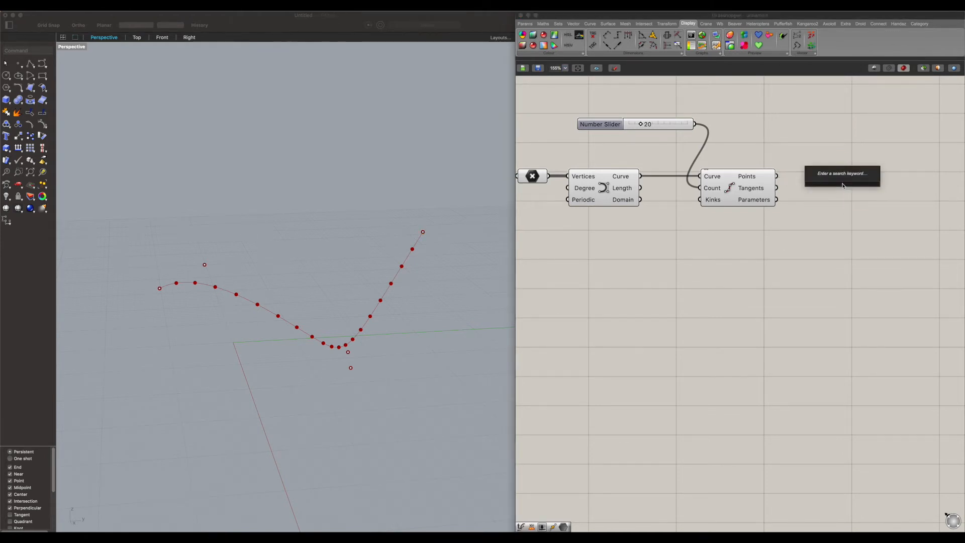
text(panel)
click(835, 177)
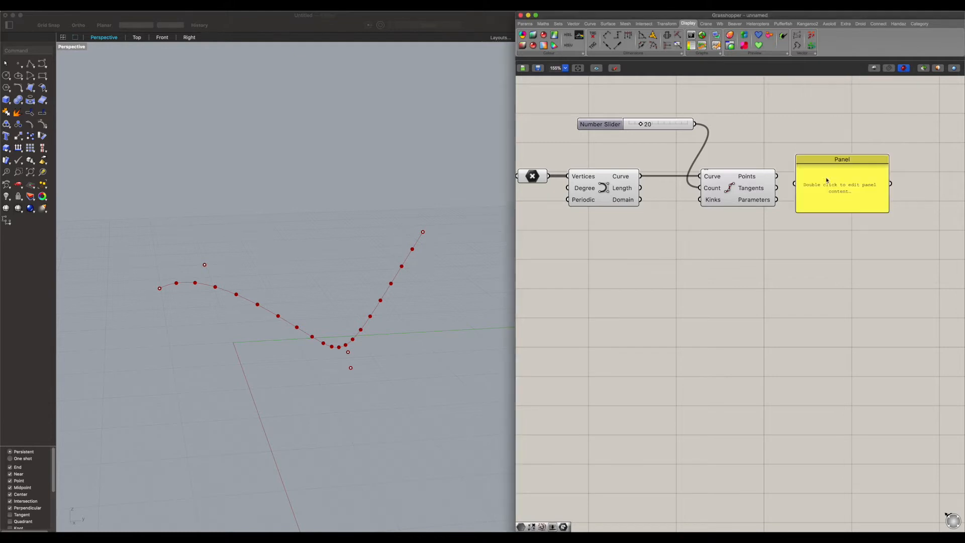
drag(777, 176, 795, 183)
drag(837, 189, 857, 387)
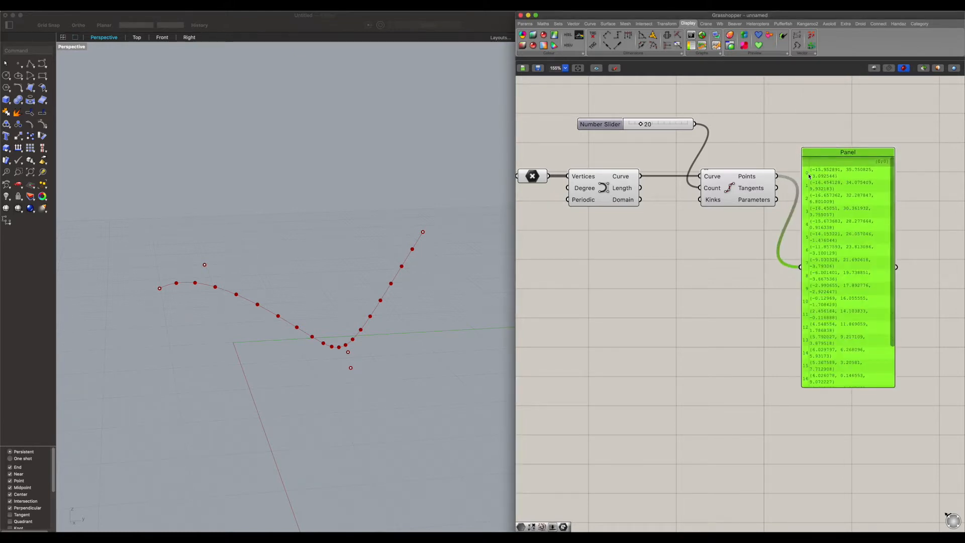
scroll(883, 190, down, 3)
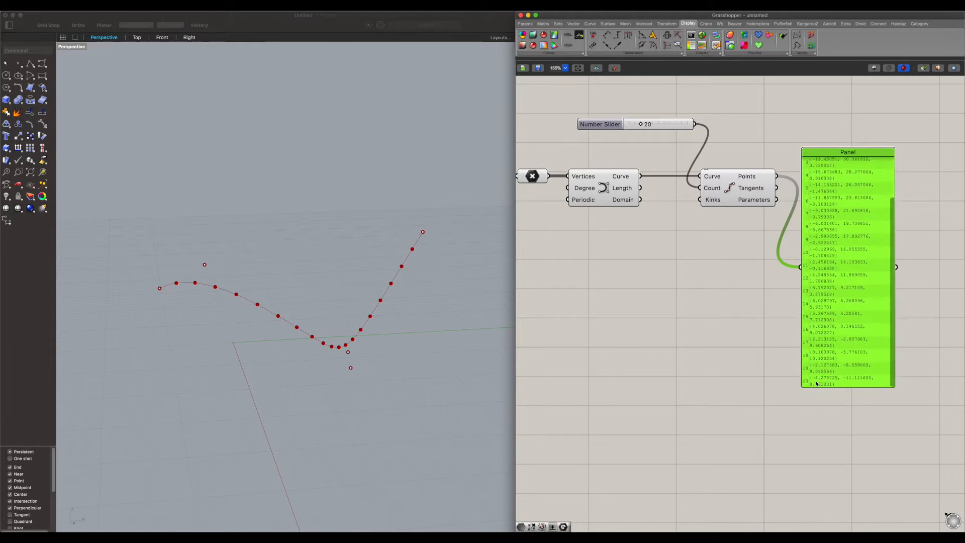
drag(837, 282, 853, 113)
key(Delete)
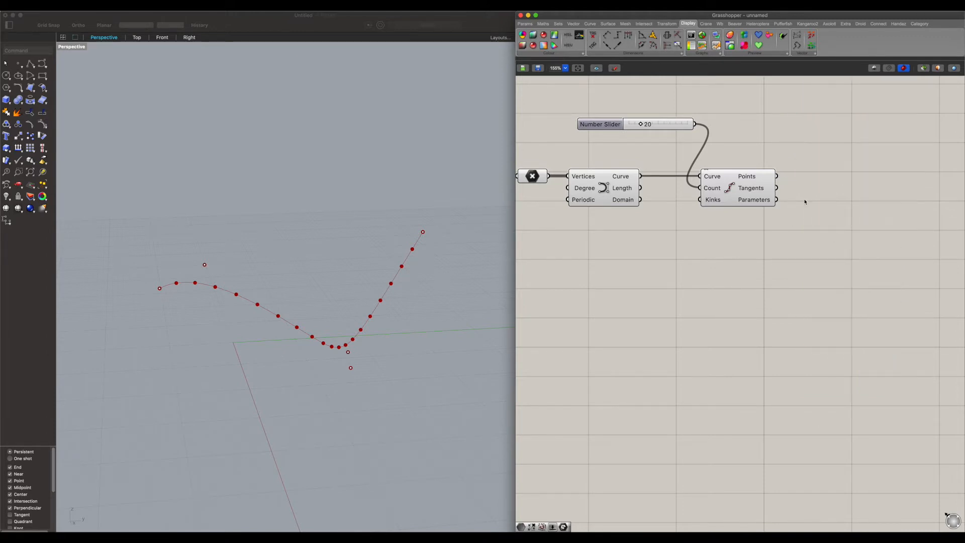
click(733, 197)
right_drag(253, 250, 270, 263)
right_drag(350, 248, 331, 255)
click(793, 219)
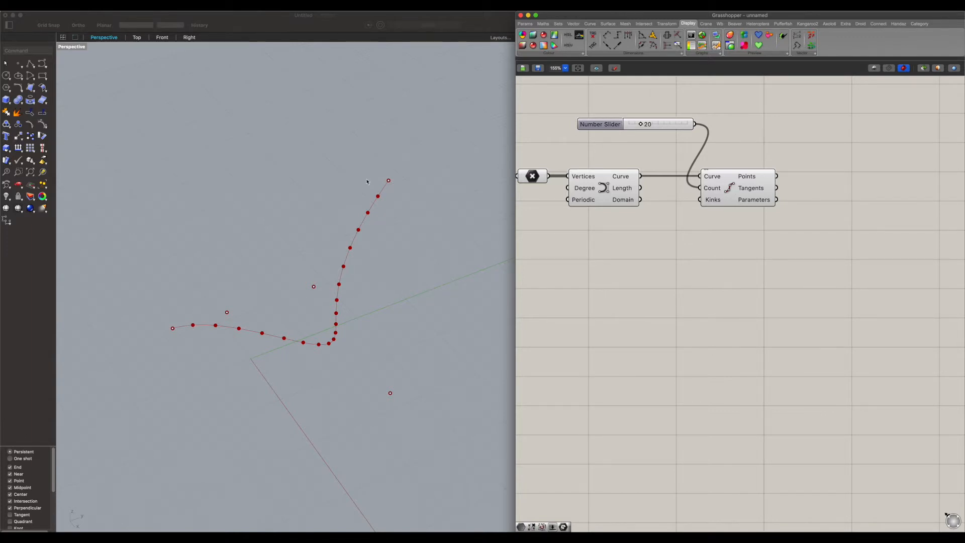
click(383, 191)
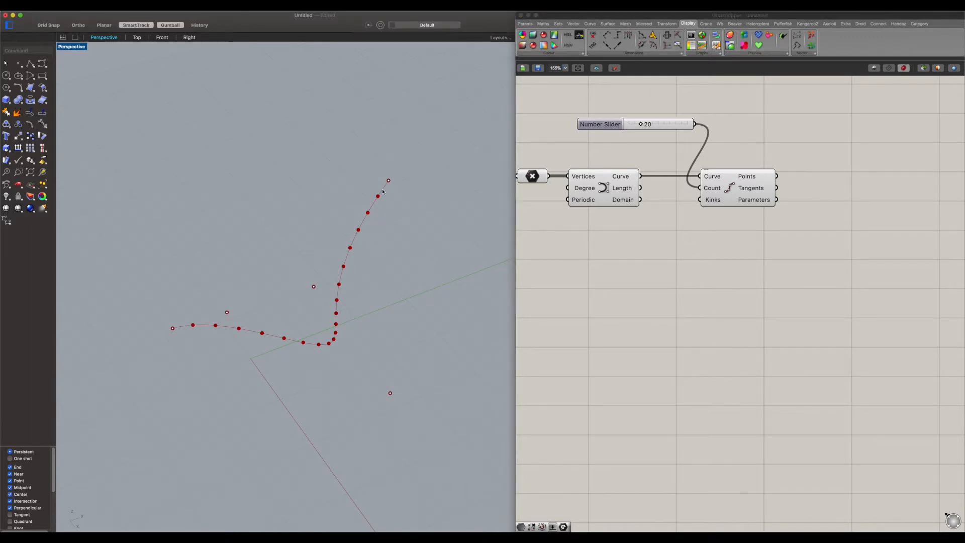
Add a Perp Frame component beside Divide Curve
click(860, 183)
double_click(859, 181)
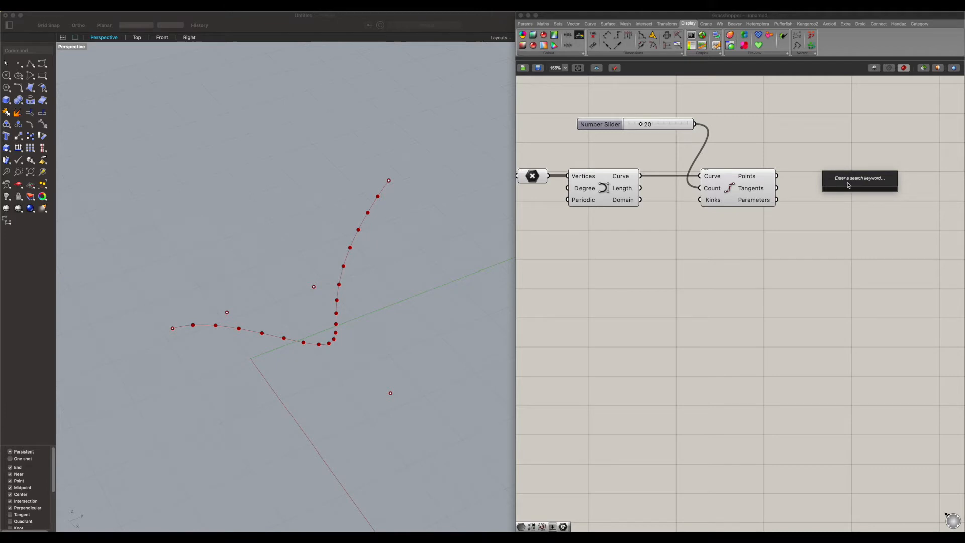
text(p)
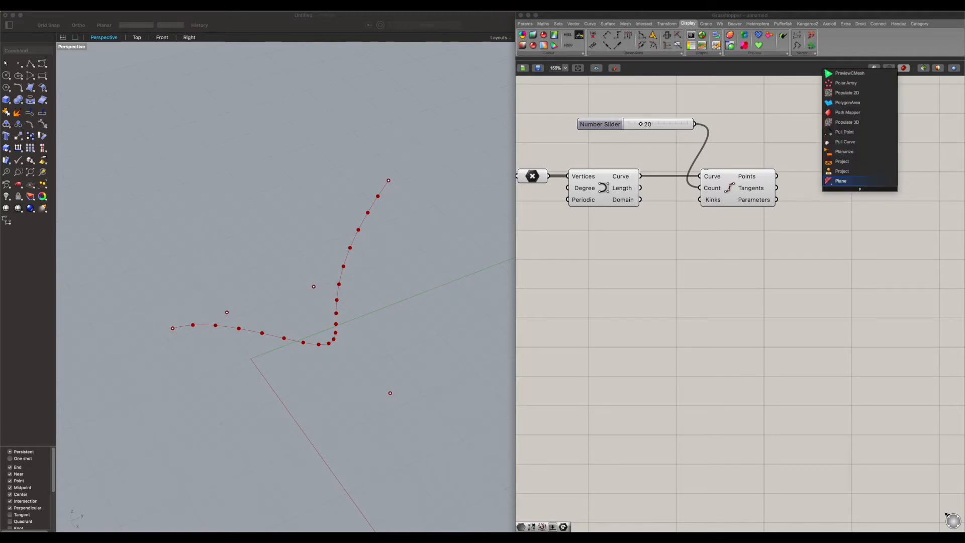
text(frame)
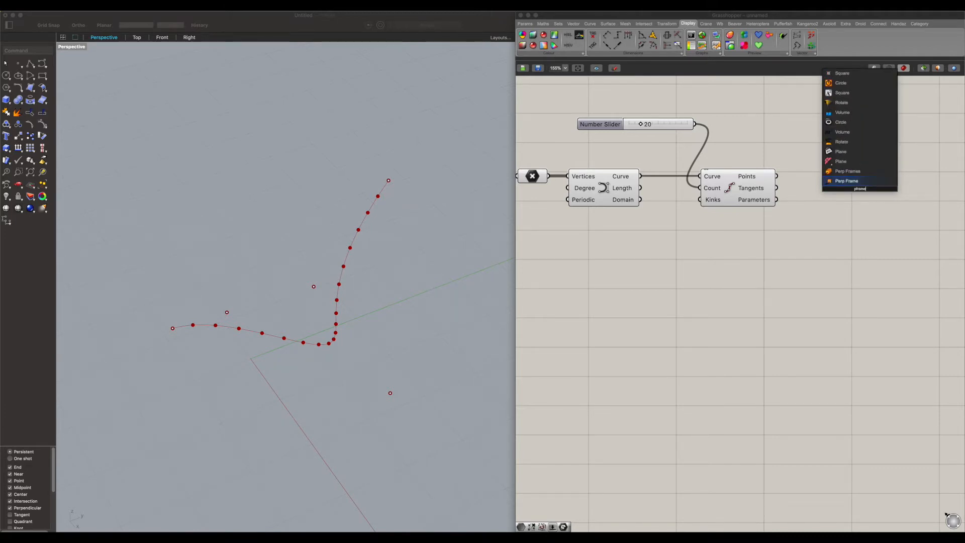
click(864, 184)
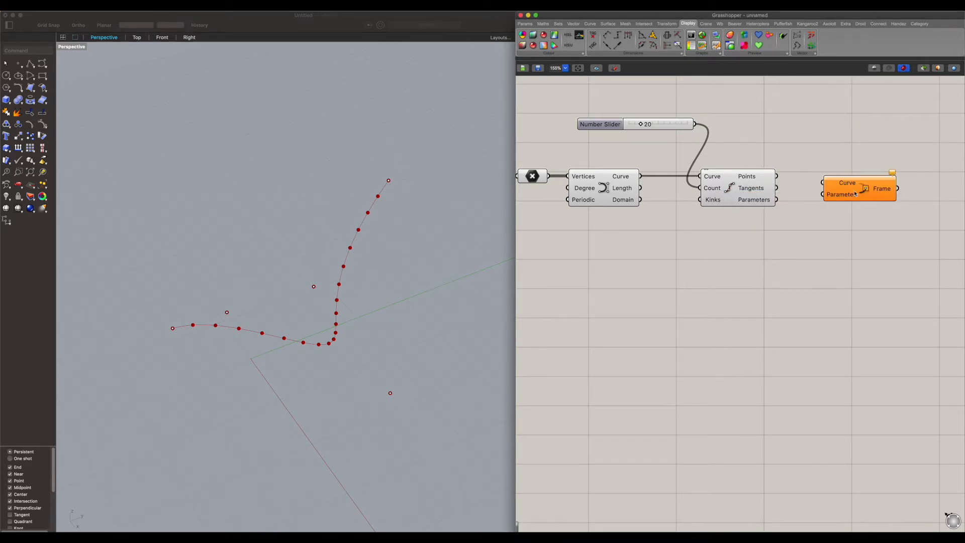
drag(852, 194, 865, 189)
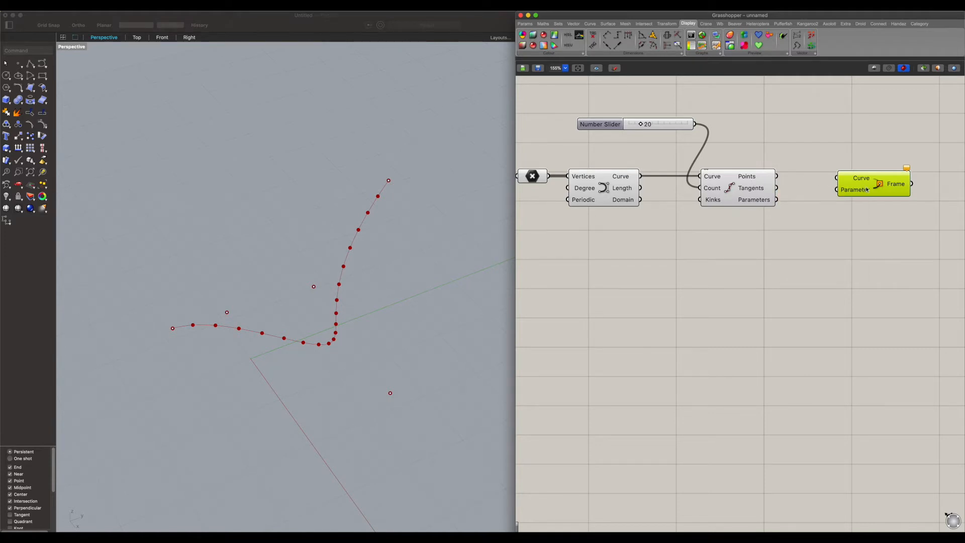
drag(858, 183, 848, 242)
Connect the Nurbs Curve's Curve output and Divide Curve's Parameters output to the Curve and Parameter inputs of Perp Frame
drag(640, 176, 890, 153)
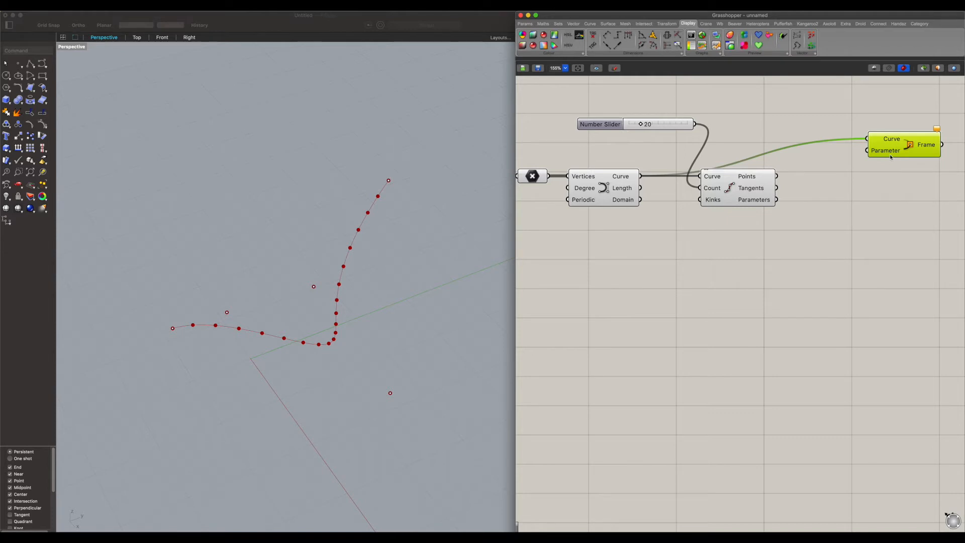
drag(730, 178, 725, 198)
click(724, 197)
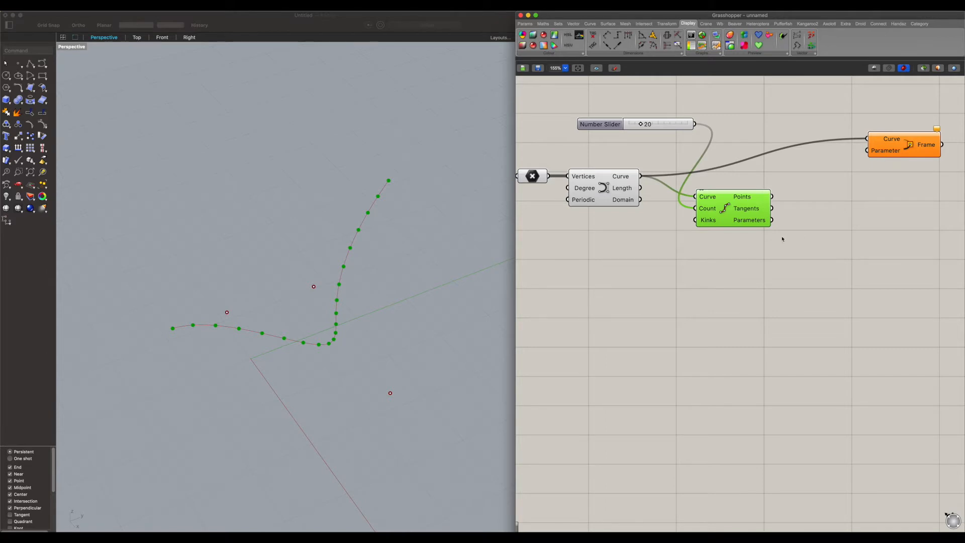
drag(772, 220, 888, 149)
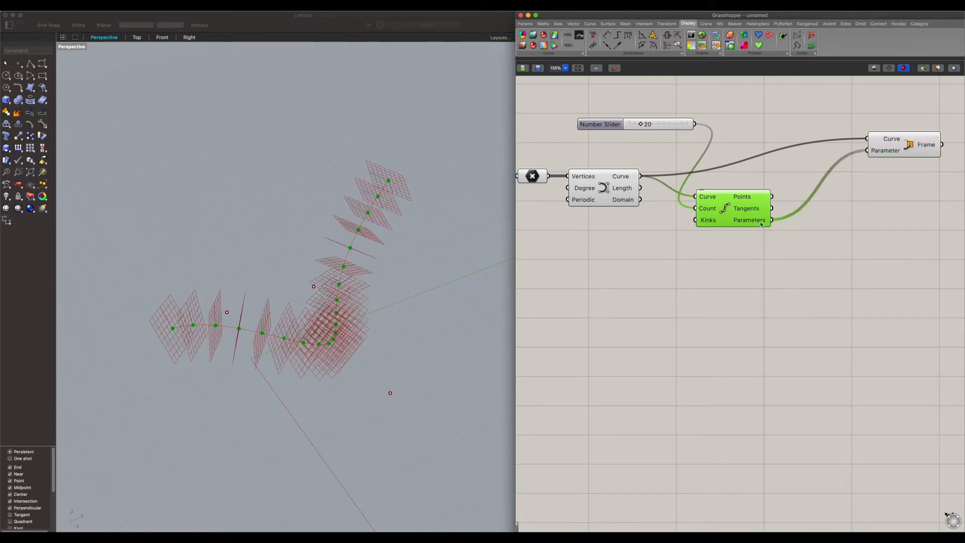
click(906, 146)
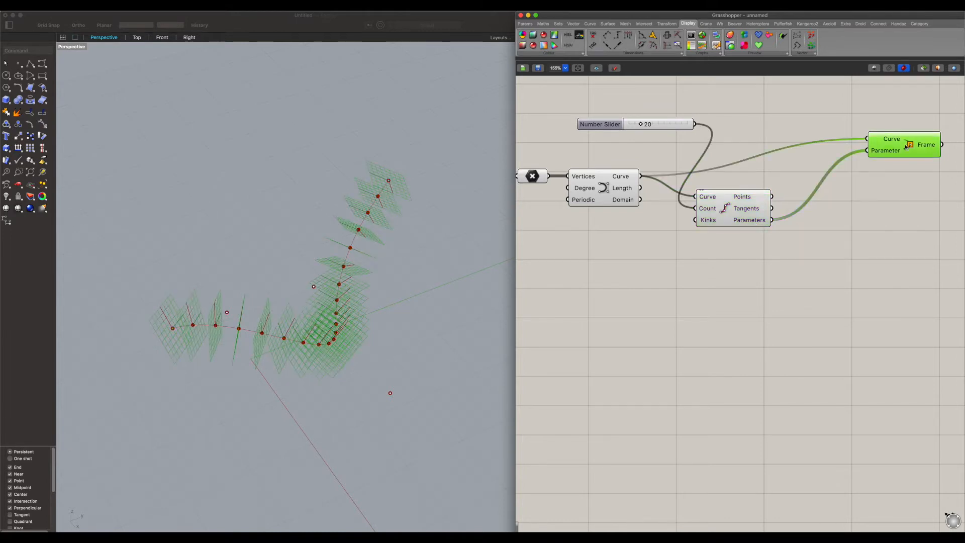
drag(909, 145, 903, 183)
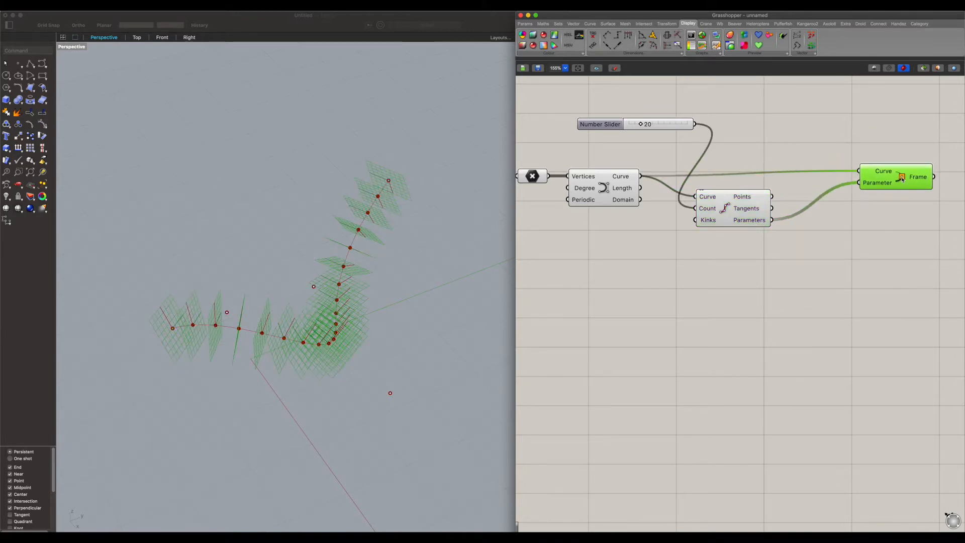
Examine the axis directions of the perpendicular frames along the curve and compare them with the plane sketch in Photoshop
right_drag(306, 236, 303, 274)
scroll(246, 284, up, 10)
key(super+Tab)
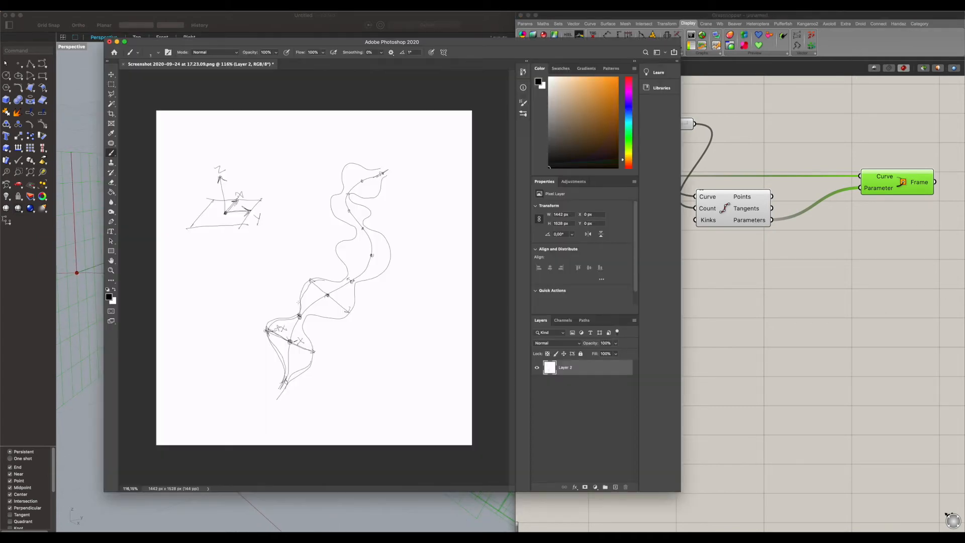
mouse_move(200, 156)
mouse_down()
mouse_move(253, 242)
mouse_move(224, 161)
mouse_up()
key(super+Tab)
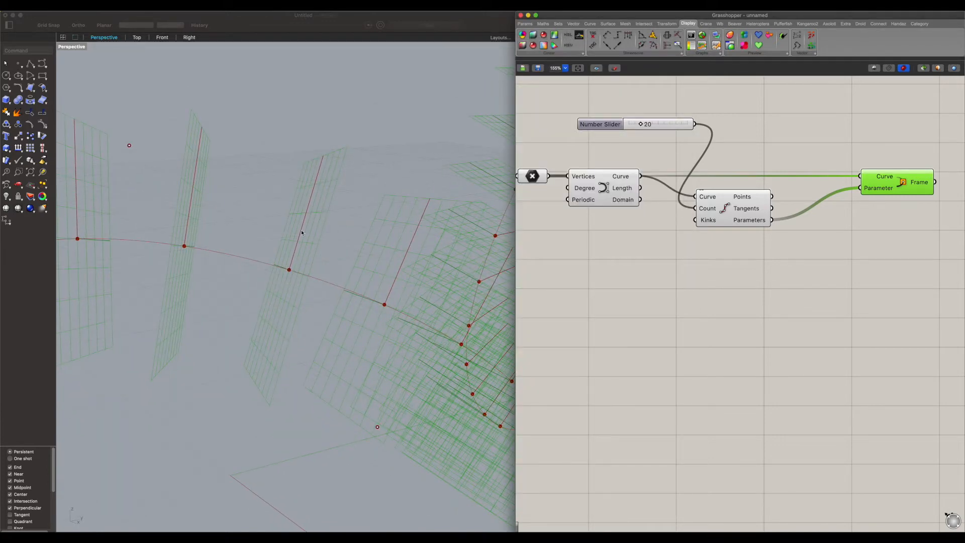
right_drag(276, 267, 266, 353)
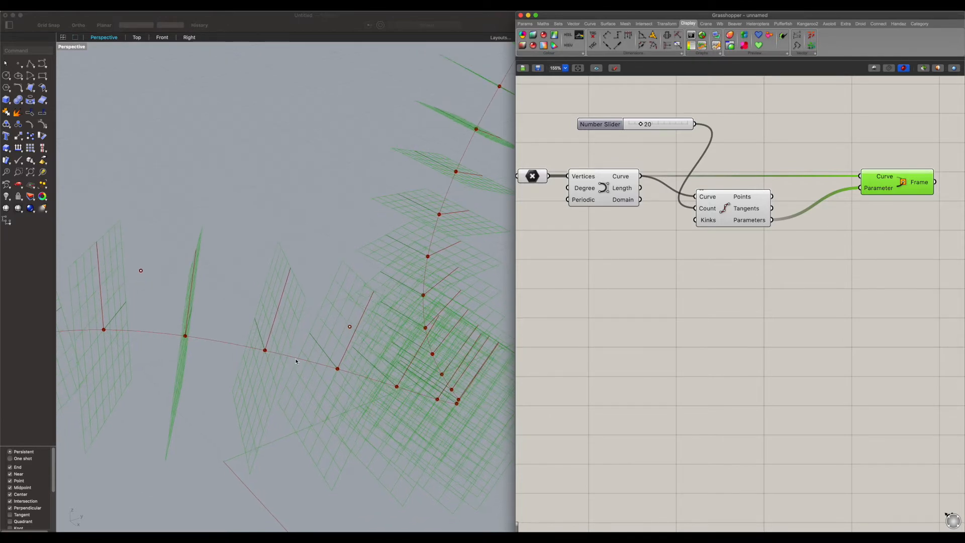
right_drag(279, 359, 280, 315)
scroll(288, 310, down, 4)
Move the Perp Frame component closer to Divide Curve and select it
click(884, 203)
drag(905, 189, 887, 189)
right_drag(243, 284, 295, 261)
click(798, 285)
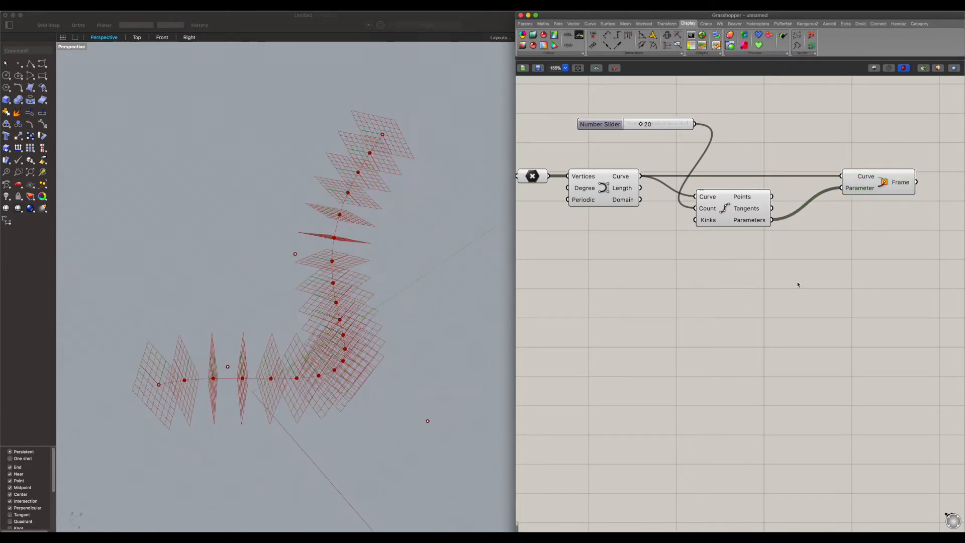
scroll(797, 284, down, 3)
click(751, 247)
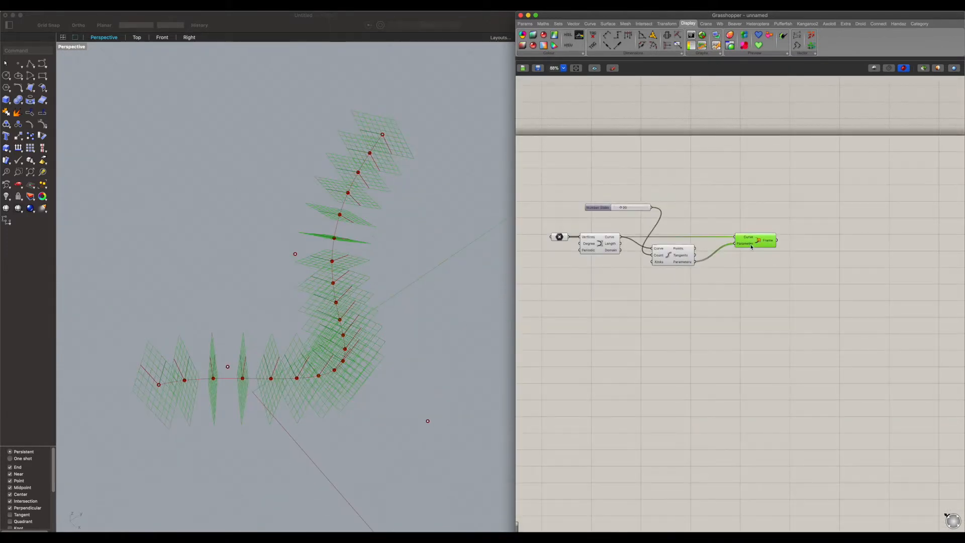
Add a Deconstruct Plane component and connect Perp Frame's Frame output to its Plane input
mouse_move(751, 246)
double_click(813, 249)
text(decon)
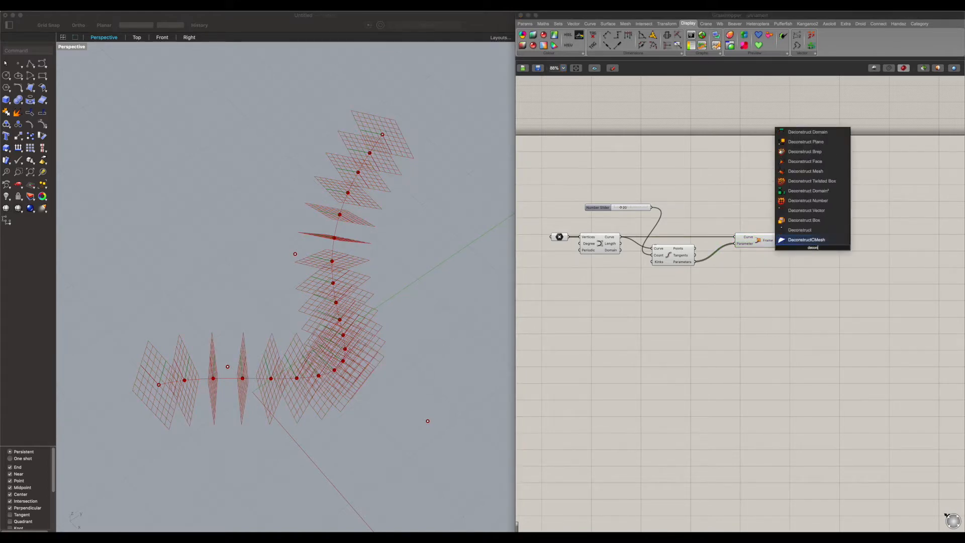
click(806, 143)
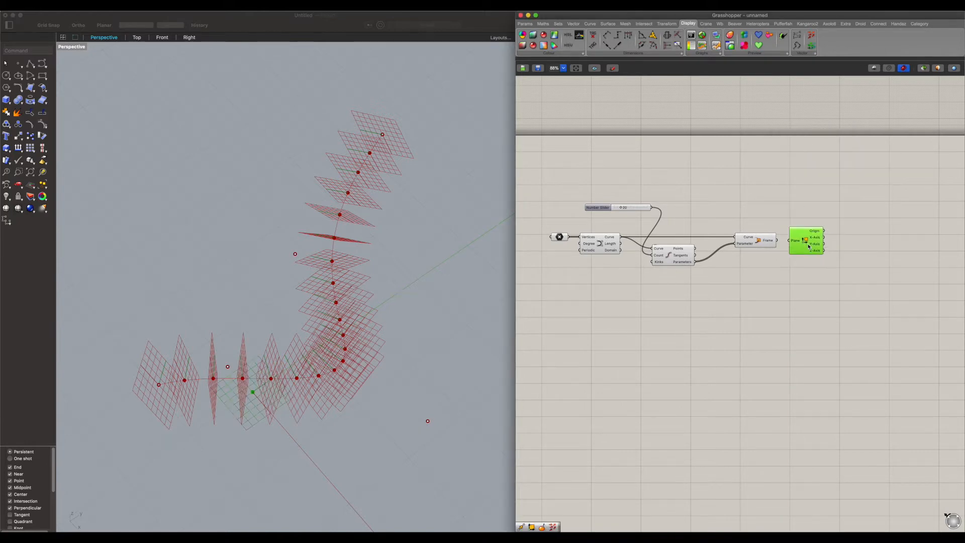
scroll(808, 247, up, 3)
drag(753, 235, 773, 235)
click(752, 187)
right_drag(822, 220, 792, 211)
scroll(795, 234, up, 1)
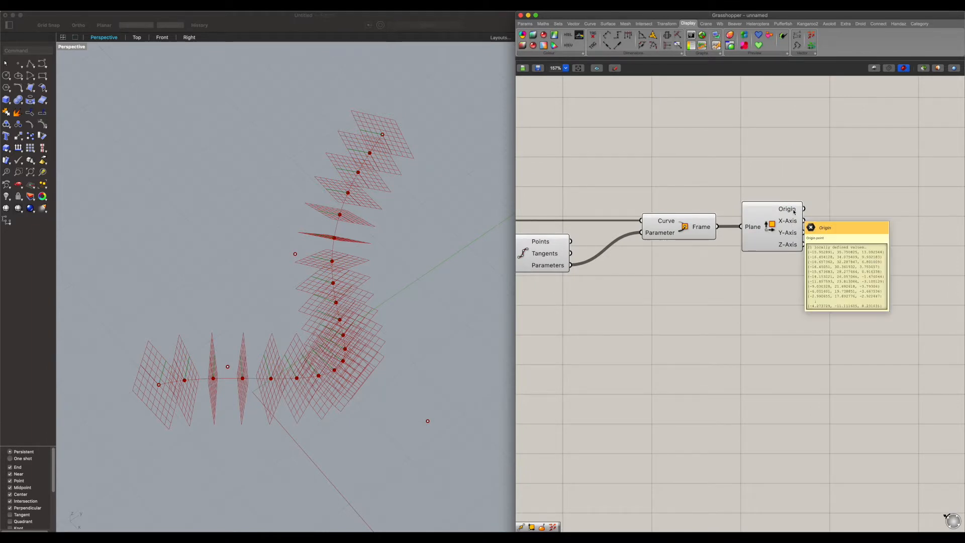
scroll(829, 231, right, 2)
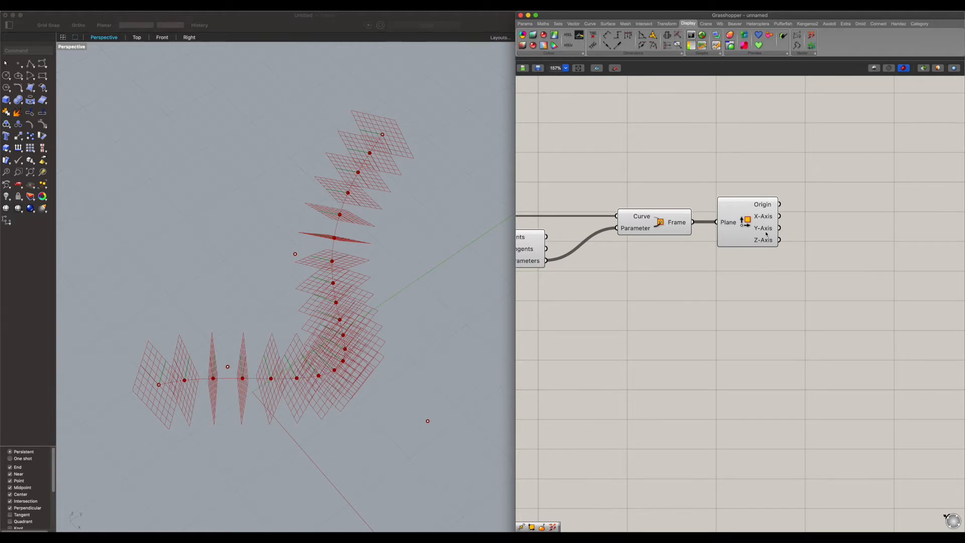
Turn off the viewport preview of the Perp Frame component
right_drag(370, 224, 347, 187)
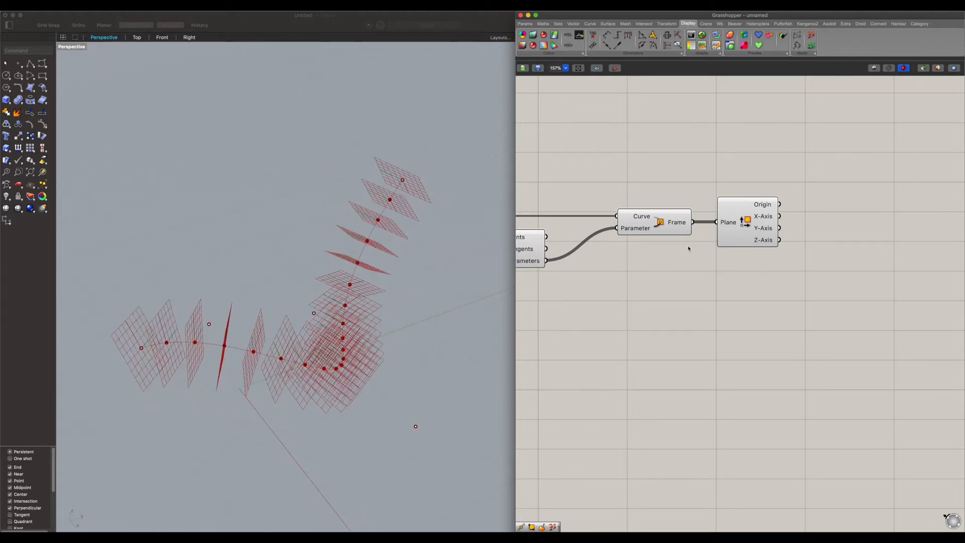
click(660, 223)
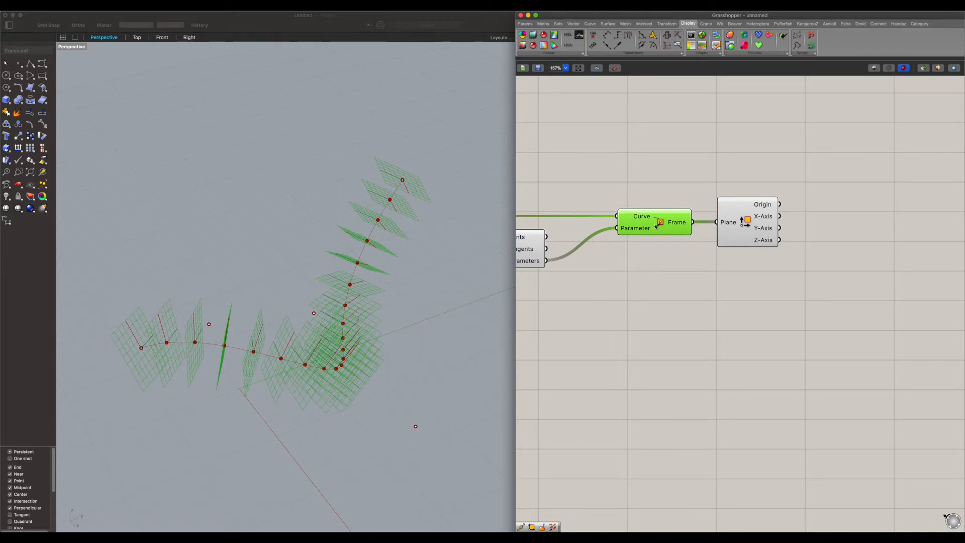
middle_click(655, 226)
click(675, 224)
click(724, 187)
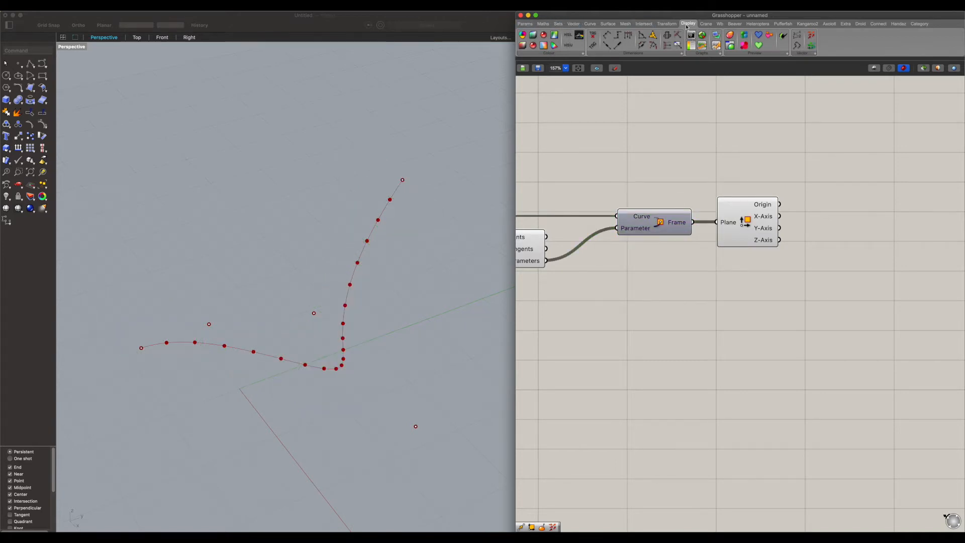
Add a Vector Display component above and beyond Deconstruct Plane
click(802, 53)
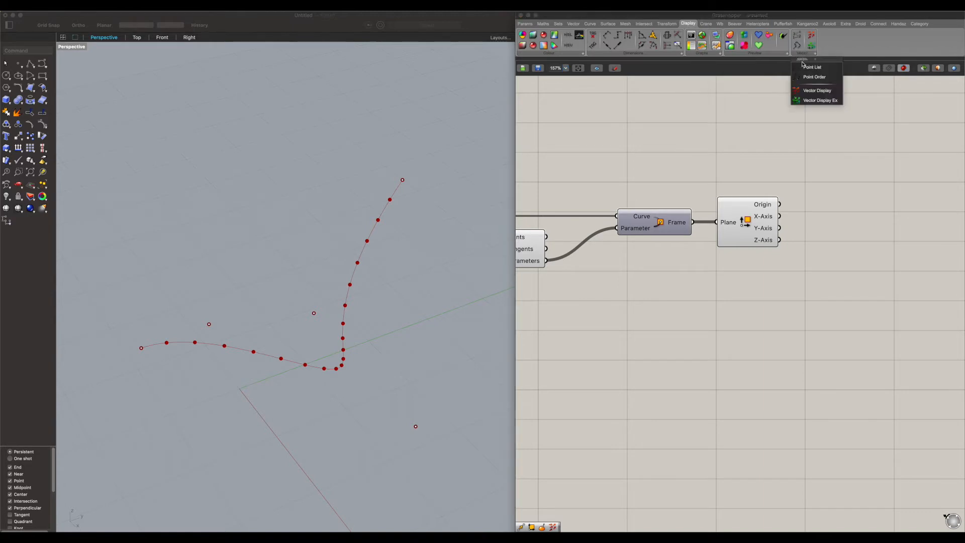
click(842, 230)
drag(842, 232, 874, 166)
right_drag(844, 167, 782, 172)
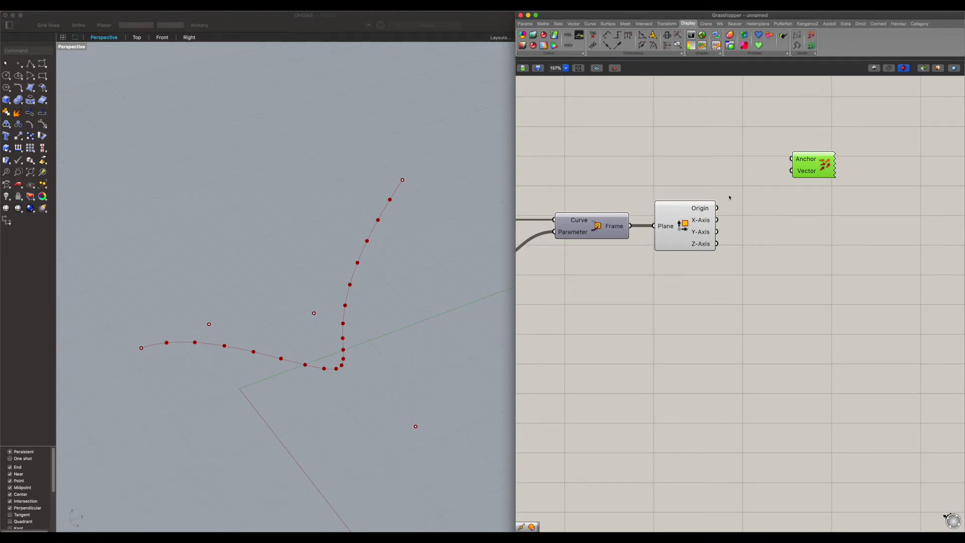
Connect Deconstruct Plane's Origin output to Vector Display's Anchor and its X-Axis output to Vector
drag(718, 220, 791, 171)
key(super+z)
drag(717, 220, 793, 175)
drag(717, 208, 793, 158)
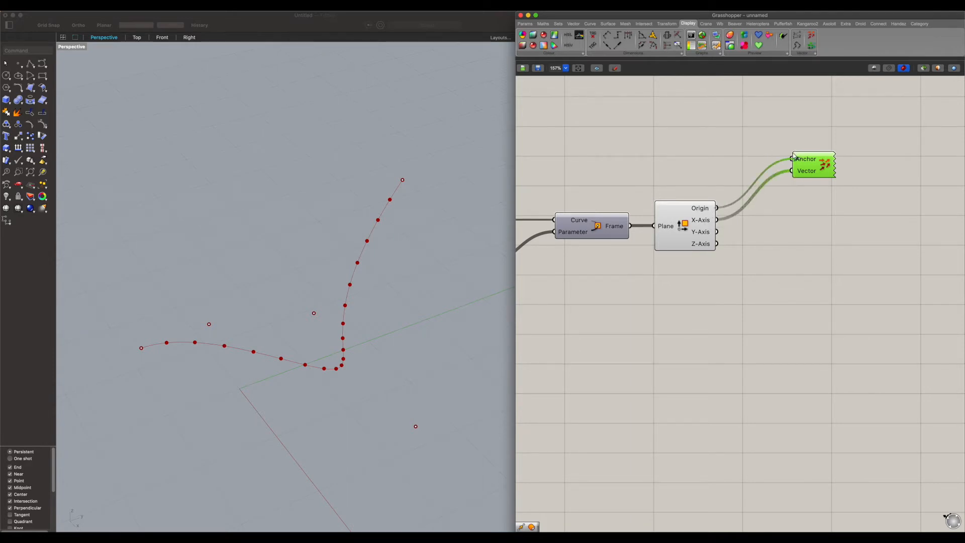
click(774, 139)
right_drag(407, 238, 294, 285)
right_drag(203, 248, 286, 269)
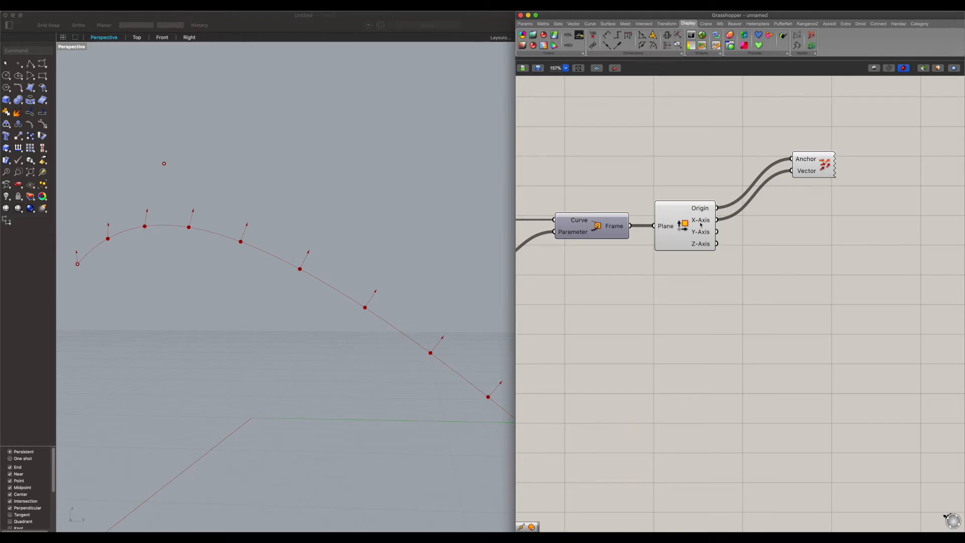
right_drag(324, 246, 326, 298)
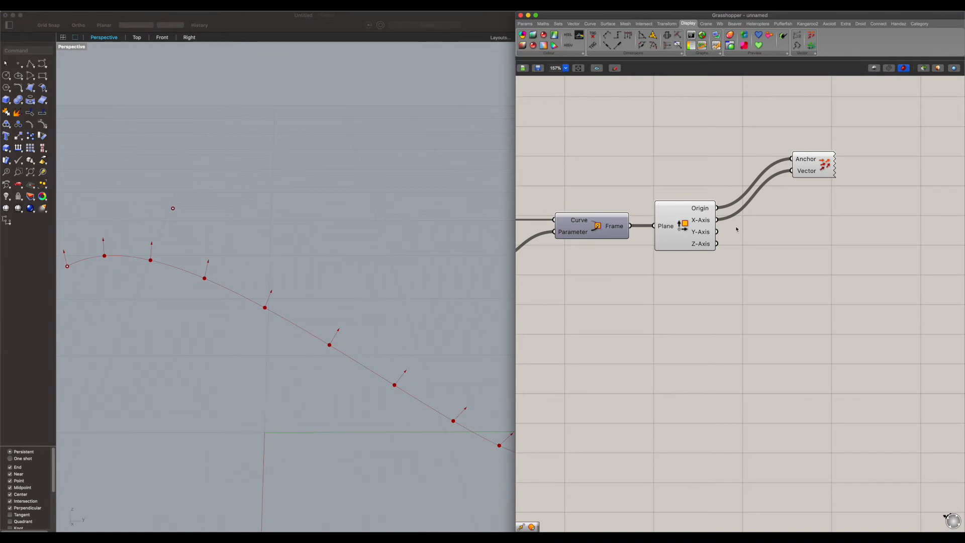
Duplicate the Vector Display with its wires and connect the Y-Axis output to the copy's Vector input
click(828, 162)
alt+drag(812, 169, 814, 219)
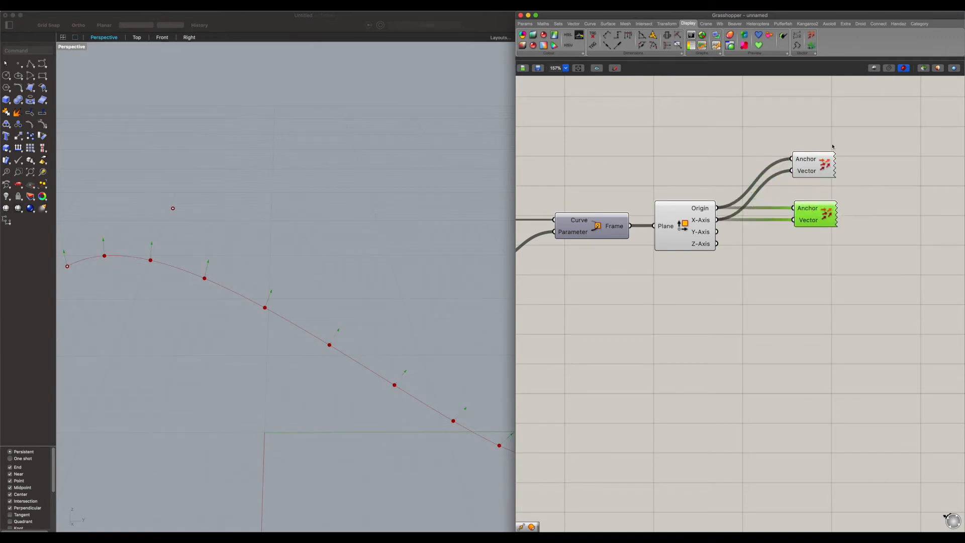
click(854, 191)
shift+drag(717, 232, 792, 221)
right_drag(299, 296, 352, 312)
scroll(500, 259, up, 2)
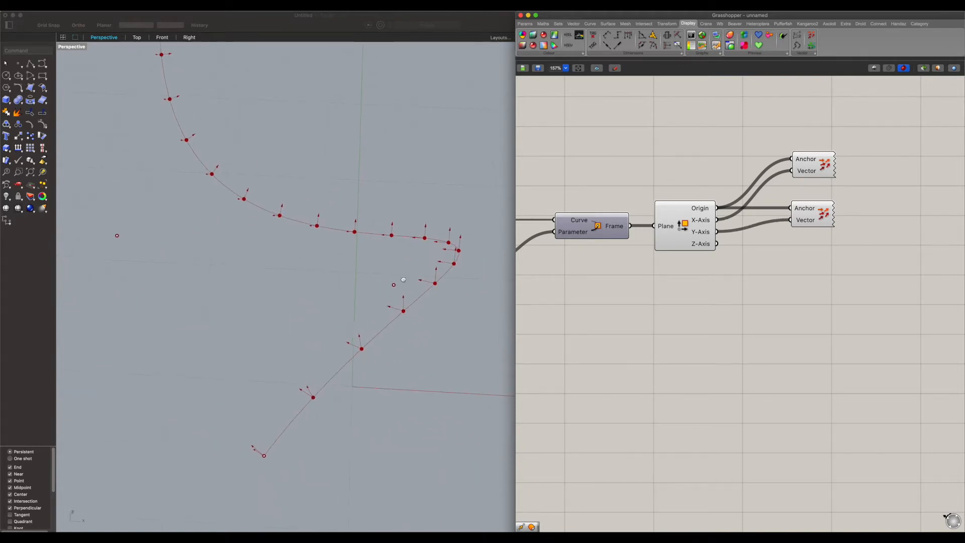
Make a third Vector Display copy anchored at the Origin and connect the Z-Axis output to its Vector input
drag(798, 226, 804, 253)
drag(717, 244, 794, 247)
click(813, 248)
right_drag(427, 281, 377, 290)
scroll(334, 352, up, 4)
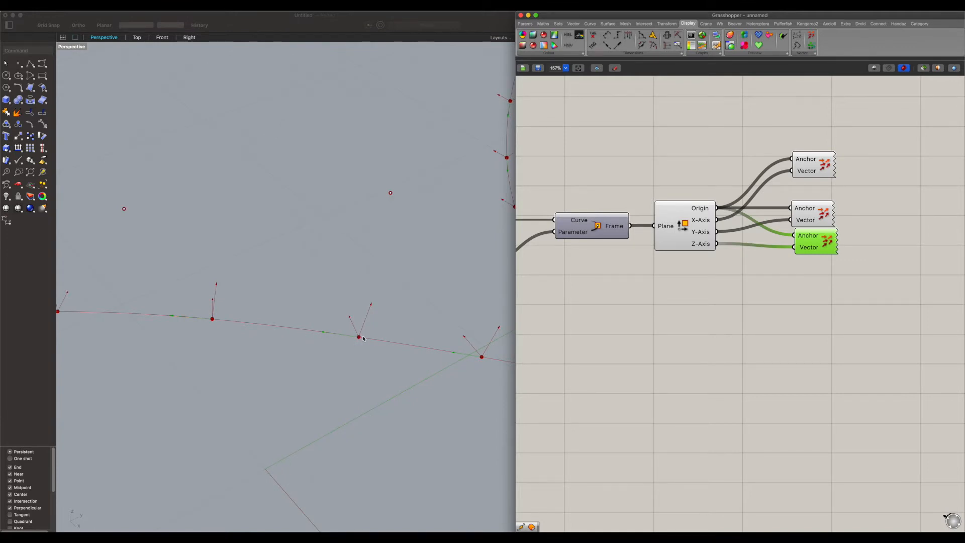
scroll(324, 334, down, 5)
right_drag(323, 333, 365, 258)
click(698, 366)
Move one of the curve's control points to reshape the curve with its axis vectors displayed
scroll(368, 222, up, 3)
right_drag(287, 275, 346, 352)
click(413, 395)
drag(374, 429, 342, 308)
right_drag(346, 307, 237, 359)
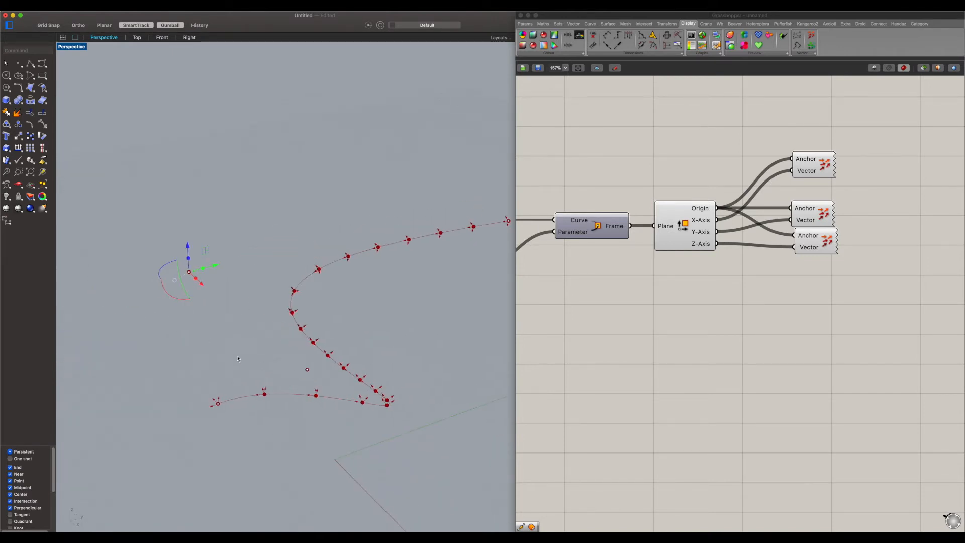
right_drag(375, 281, 314, 342)
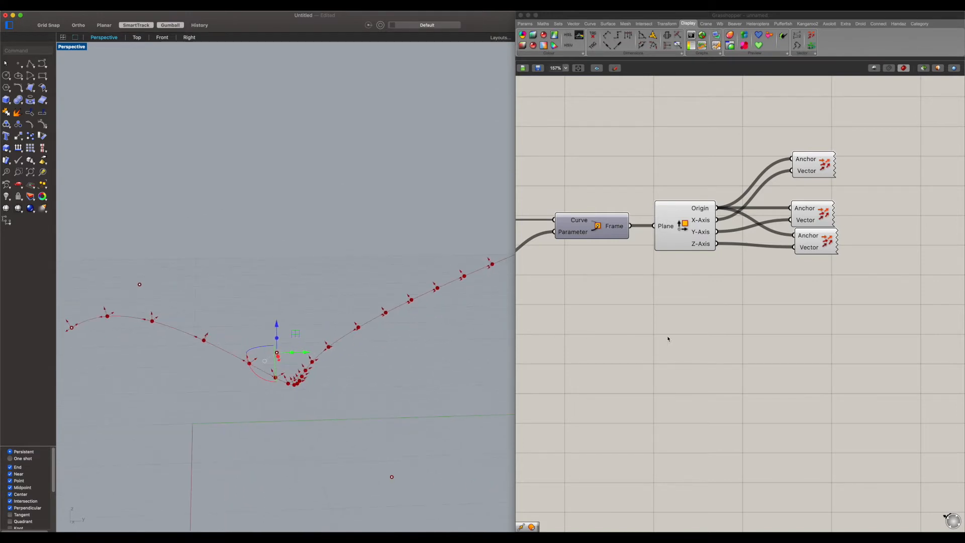
Switch to Photoshop and examine the sketch's positive and negative X offsets from the curve
click(770, 306)
scroll(771, 306, down, 1)
scroll(771, 305, down, 9)
scroll(778, 276, up, 1)
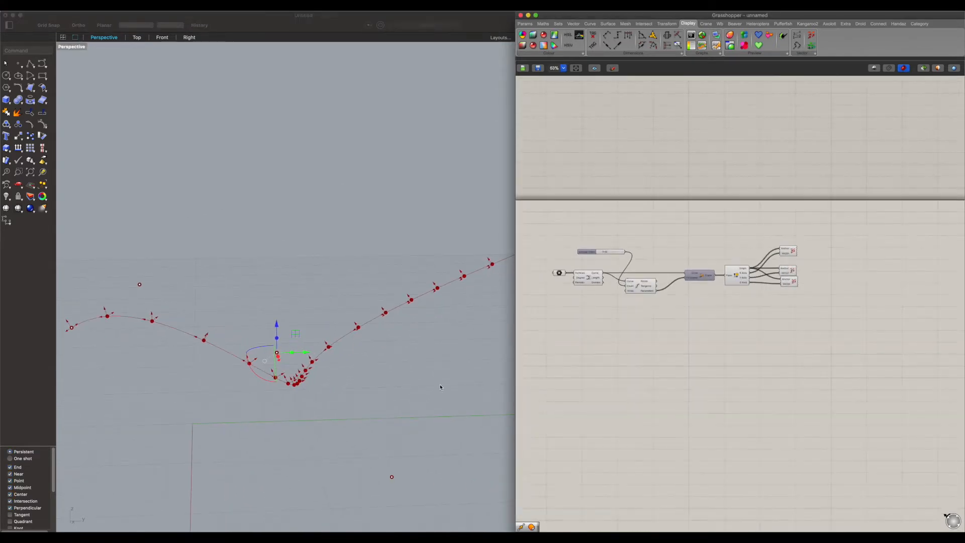
key(super+Tab)
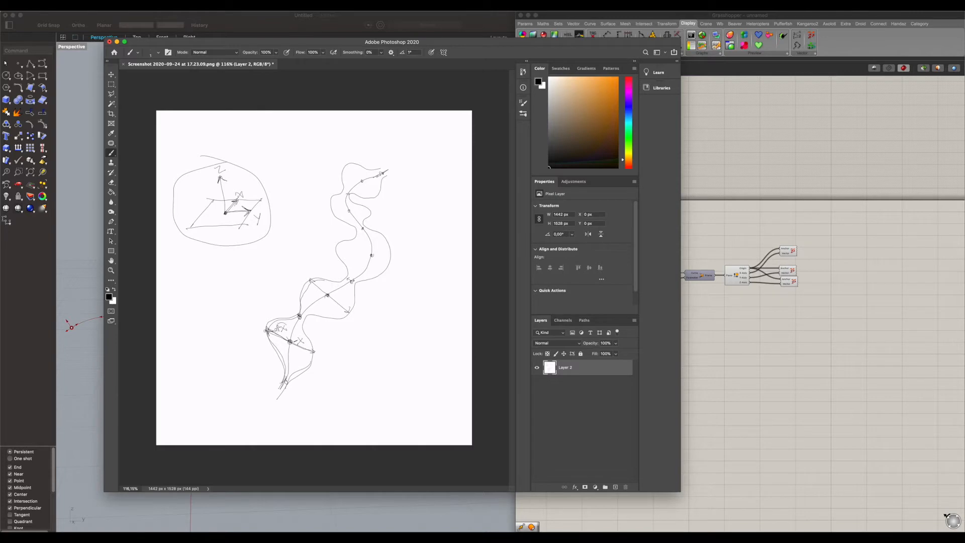
mouse_move(304, 336)
mouse_down()
mouse_move(297, 347)
mouse_move(304, 336)
mouse_up()
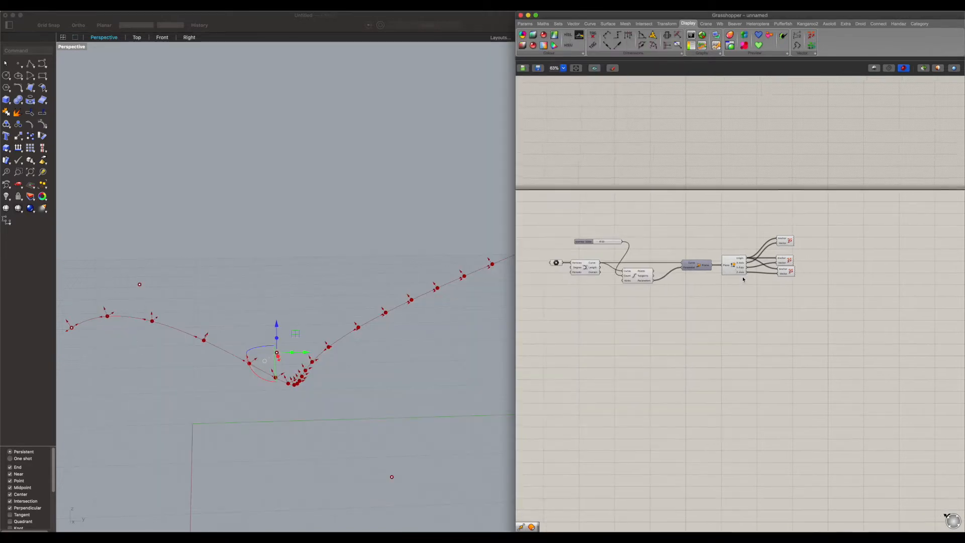
Add a Move component below the Vector Display components in Grasshopper
scroll(748, 266, up, 3)
mouse_move(703, 255)
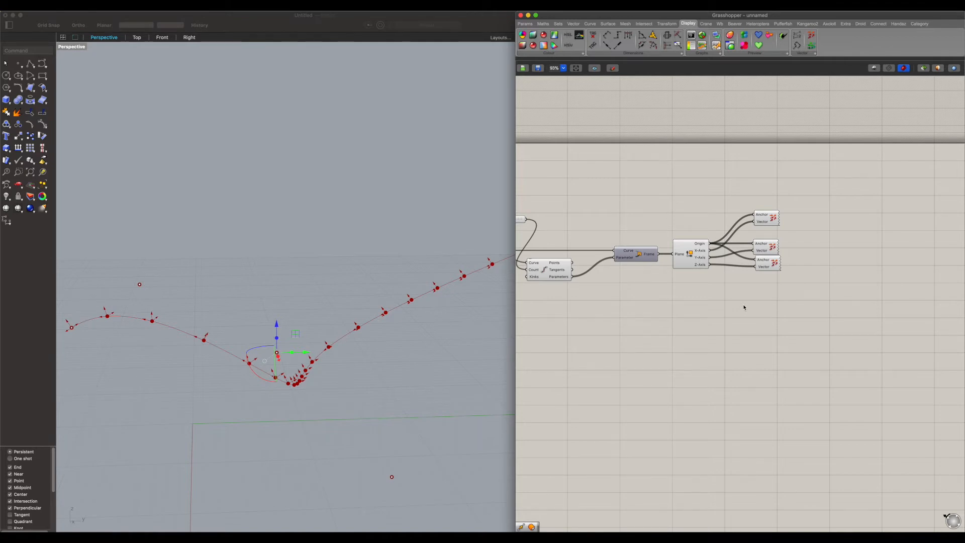
double_click(744, 307)
text(move)
key(Return)
drag(744, 301, 793, 302)
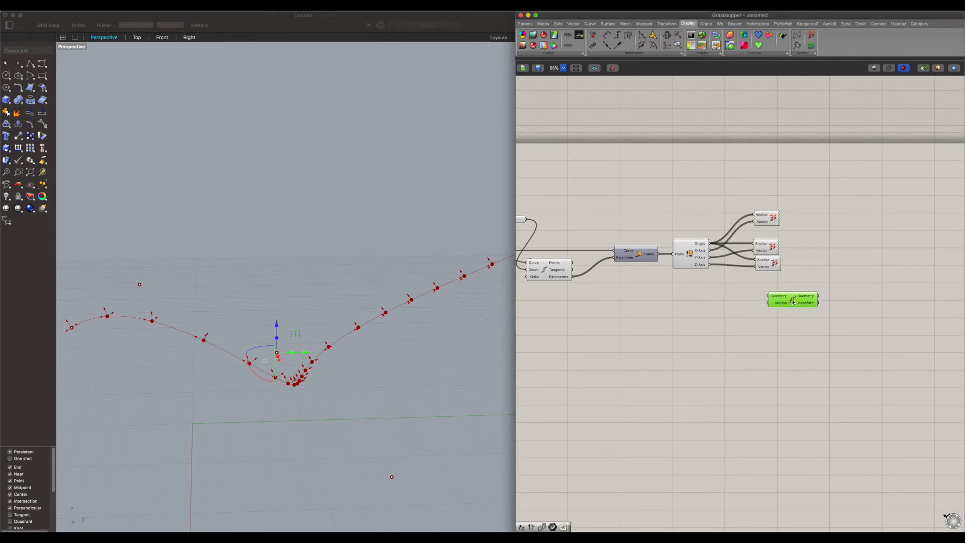
Add a number slider with the value 10 below Deconstruct Plane and nudge the Move component
double_click(694, 318)
text(10)
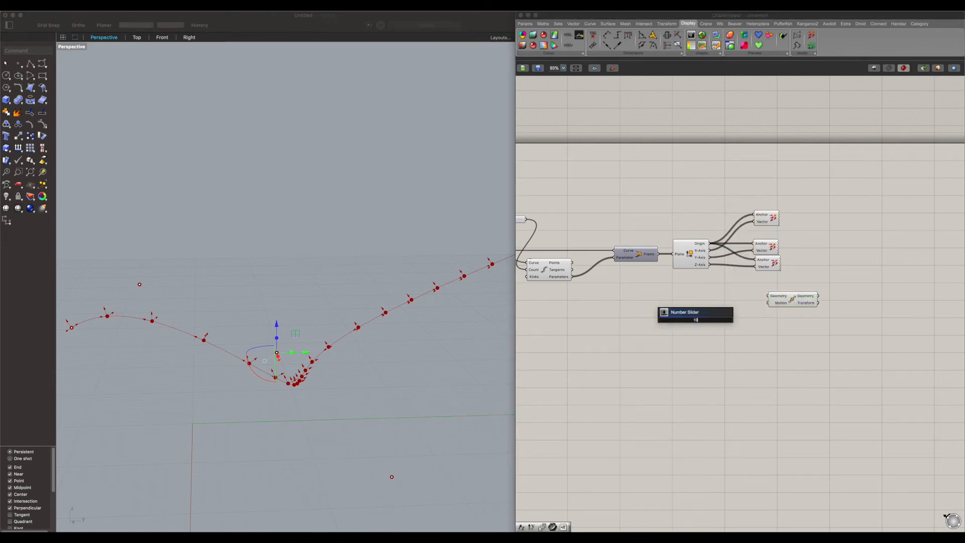
key(Return)
drag(712, 323, 693, 316)
drag(779, 300, 785, 299)
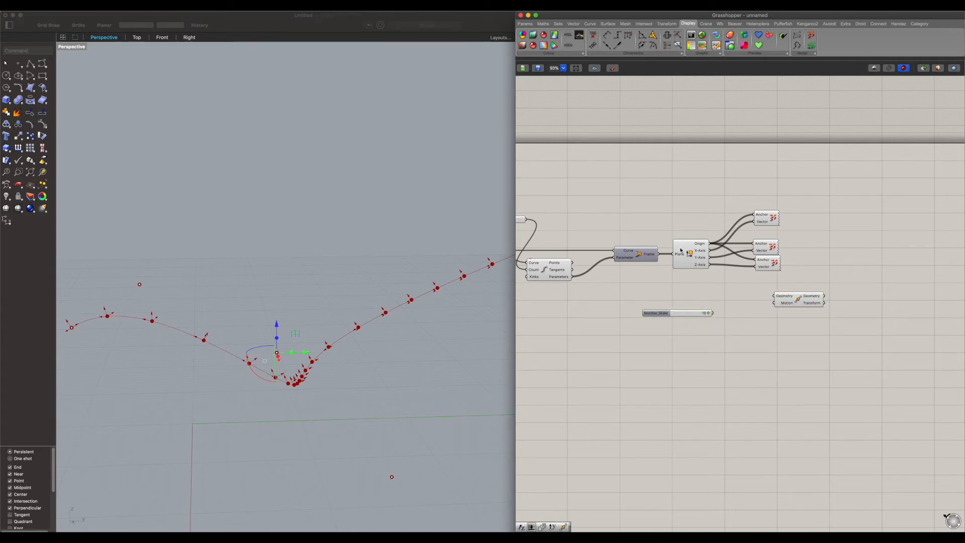
Connect Deconstruct Plane's Origin output to the Geometry input of Move
click(704, 246)
drag(709, 243, 774, 296)
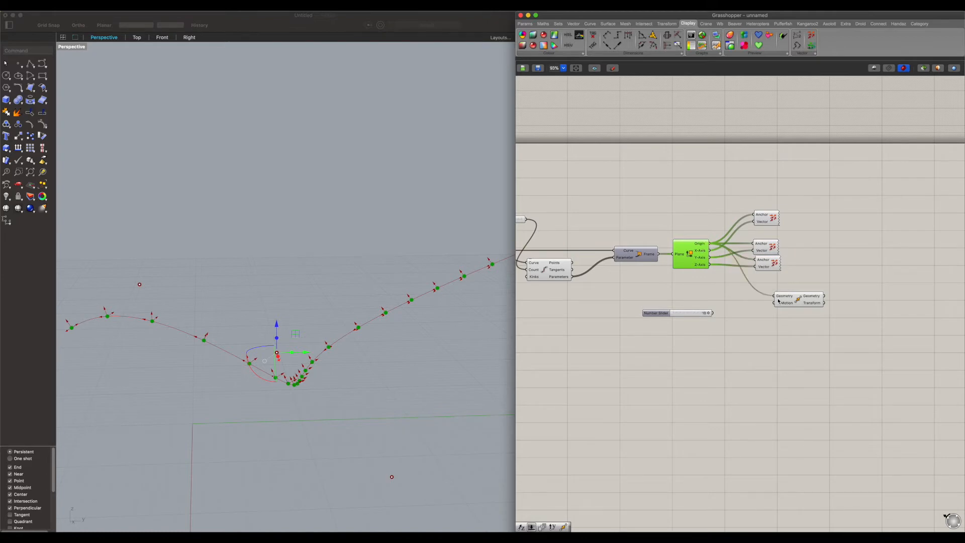
click(794, 302)
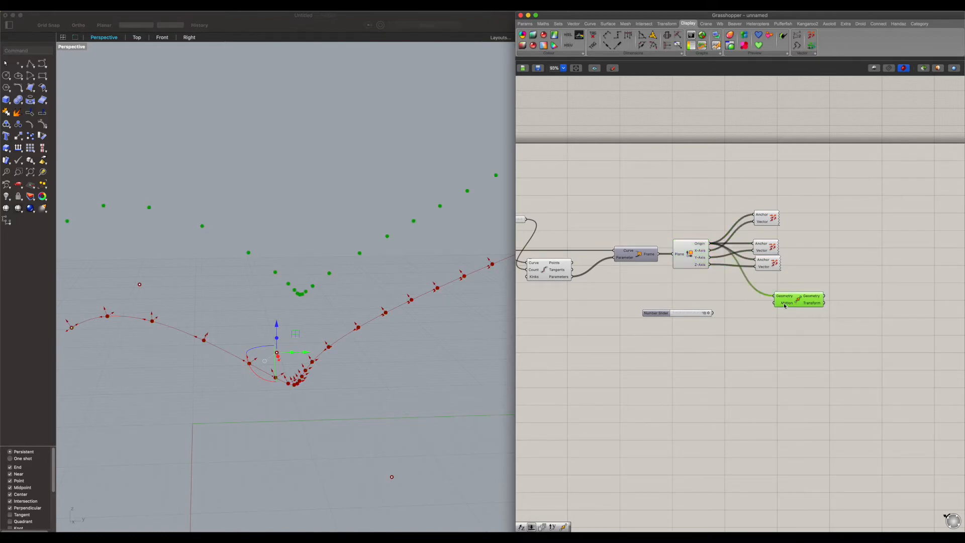
Add a Multiplication component between the number slider and Move
mouse_move(703, 252)
double_click(727, 311)
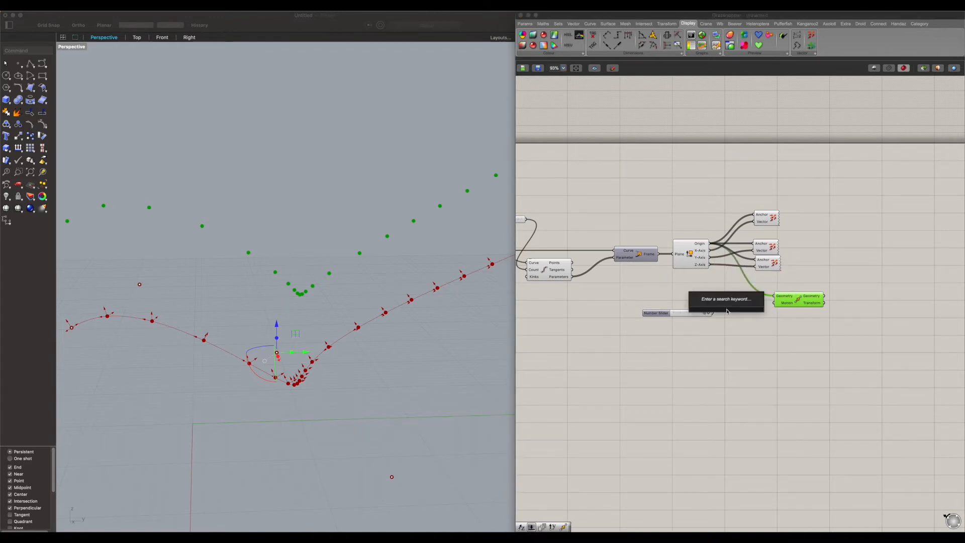
text(a)
key(BackSpace)
text(*)
key(Return)
drag(733, 307, 742, 300)
click(727, 284)
Multiply the X-Axis vectors by the number slider and connect the Result to Move's Motion input
drag(709, 250, 721, 305)
key(super+z)
mouse_move(709, 250)
mouse_down()
mouse_move(722, 305)
mouse_move(782, 303)
mouse_up()
click(759, 298)
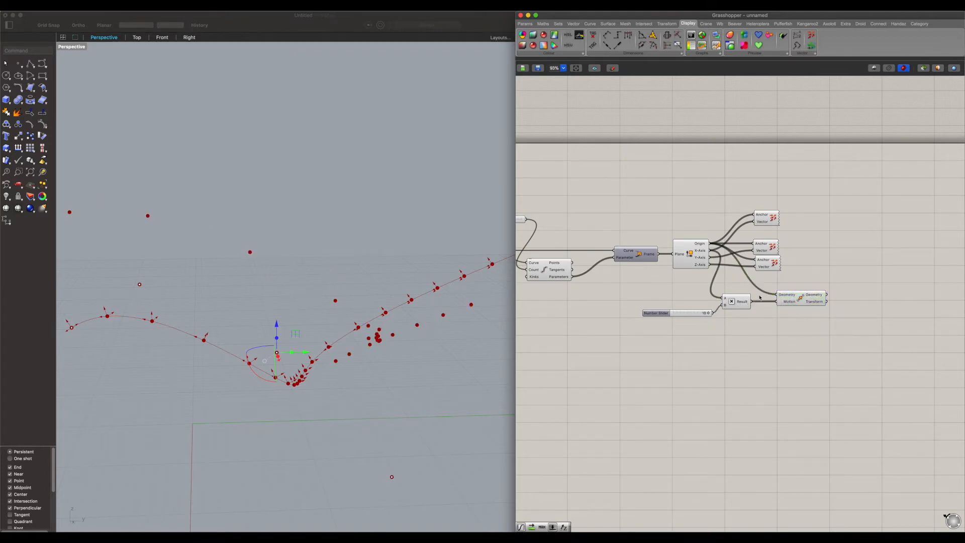
Set the offset slider to 2 and align it with the Multiplication component
click(789, 300)
right_drag(321, 251, 297, 354)
mouse_move(709, 316)
mouse_down()
mouse_move(708, 306)
mouse_move(680, 308)
mouse_up()
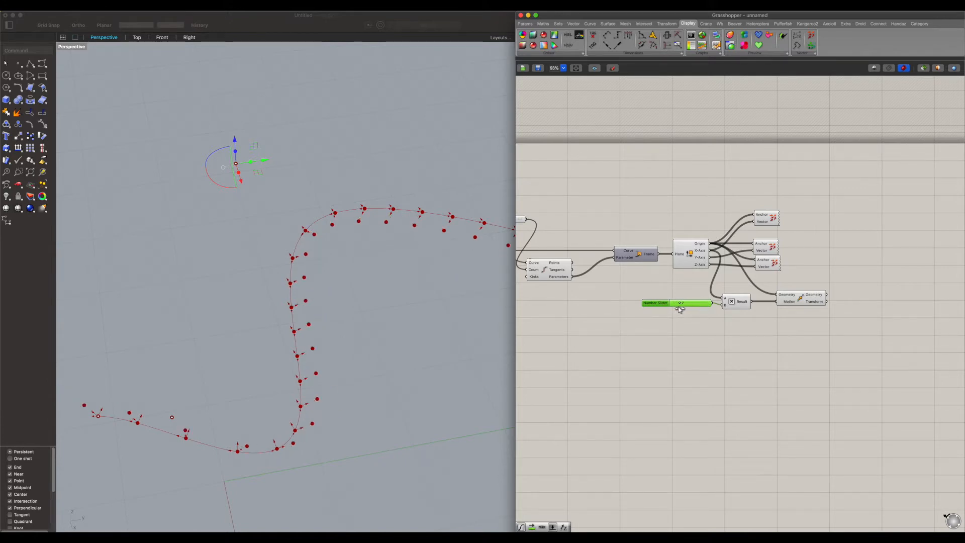
Turn off the preview of the Y-Axis and Z-Axis Vector Display components
click(766, 247)
shift+click(768, 263)
middle_click(762, 250)
click(786, 229)
click(799, 222)
right_drag(232, 287, 281, 244)
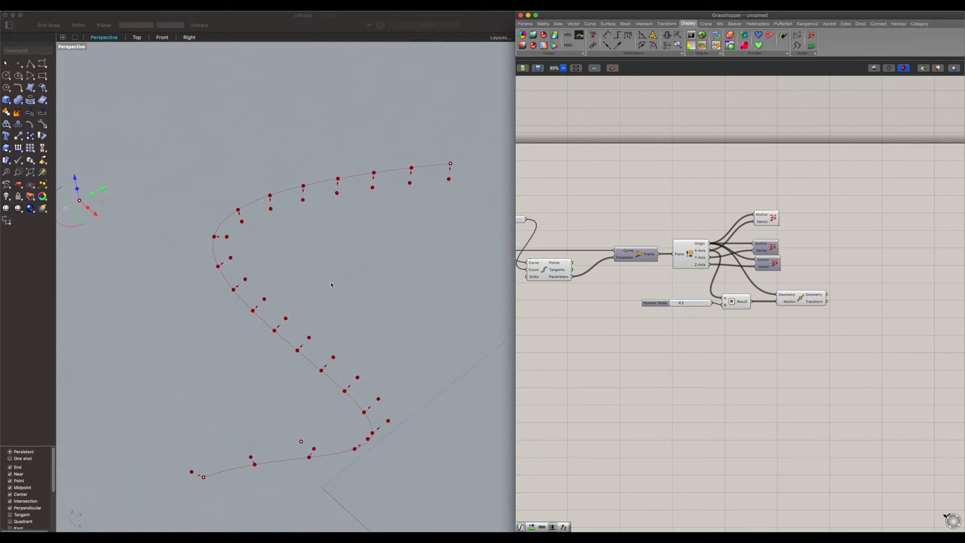
Rearrange the canvas by placing the three Vector Display components higher up and Move farther from Multiplication
click(820, 296)
right_drag(326, 310, 406, 247)
drag(742, 303, 739, 300)
drag(809, 300, 758, 215)
drag(767, 218, 777, 103)
click(797, 284)
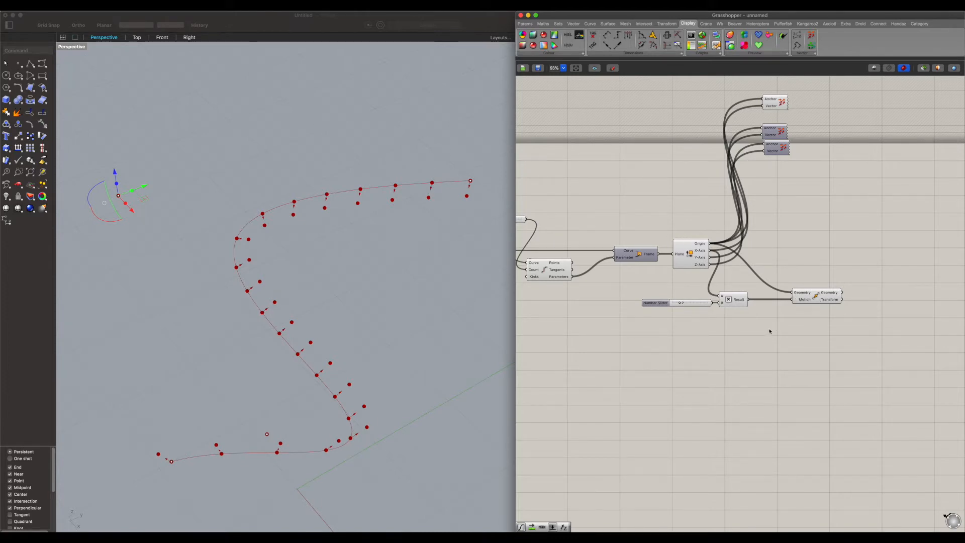
Duplicate the offset slider and Multiplication below the originals, and connect the copy's Result to a new Negative component
mouse_move(751, 319)
mouse_down()
mouse_move(682, 293)
mouse_move(735, 319)
mouse_up()
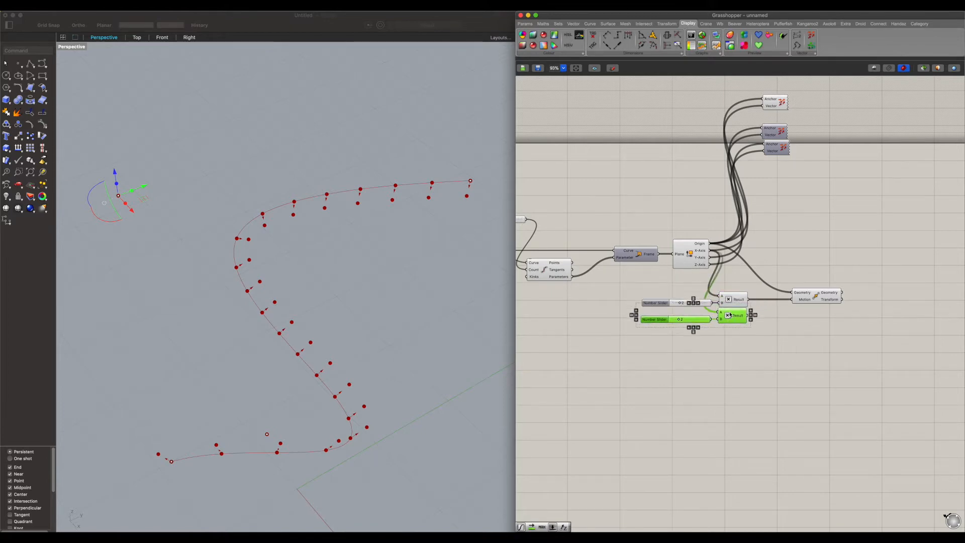
click(750, 272)
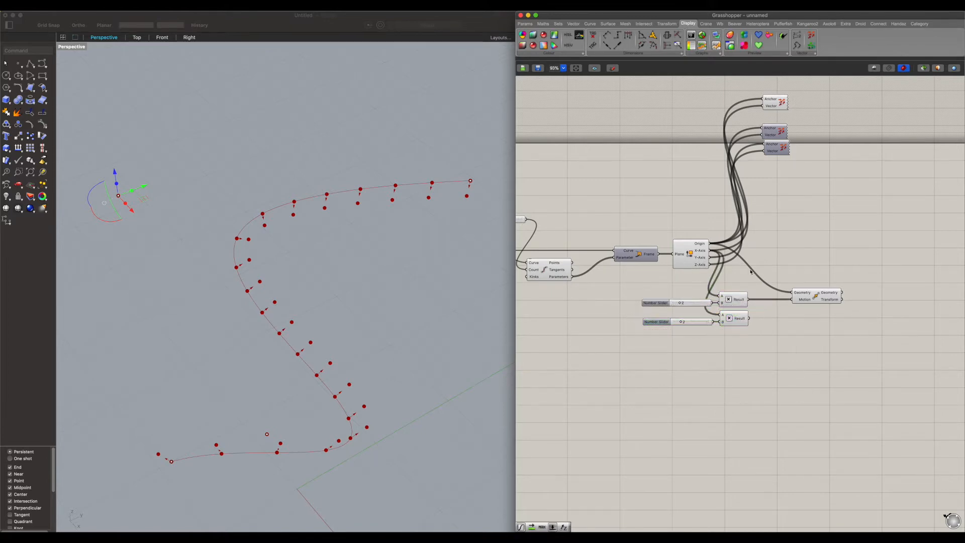
click(736, 323)
double_click(763, 326)
text(neg)
key(Return)
mouse_move(763, 327)
mouse_down()
mouse_move(775, 327)
mouse_move(757, 327)
mouse_up()
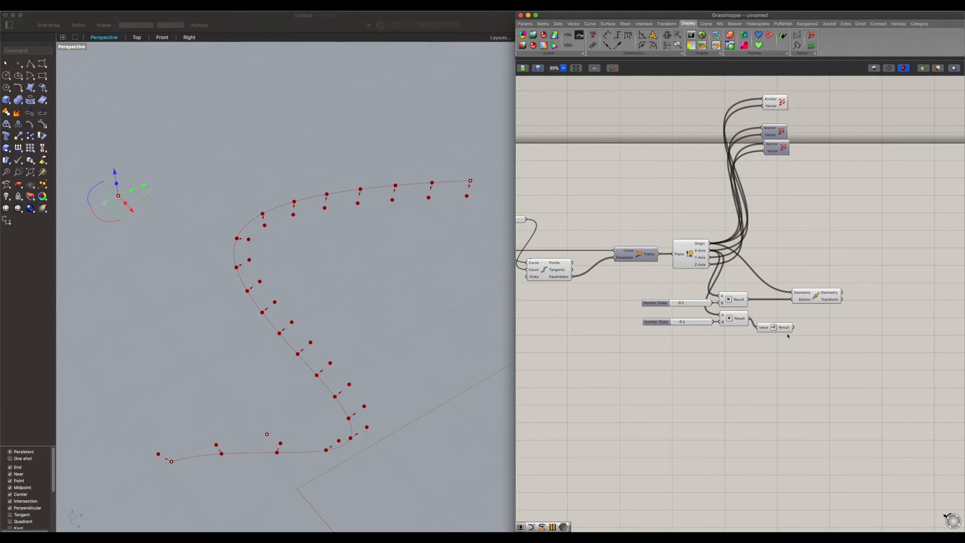
Add the Negative component's Result as a second source to Move's Motion input and shift Move farther along
drag(792, 327, 790, 303)
click(809, 298)
drag(809, 298, 837, 296)
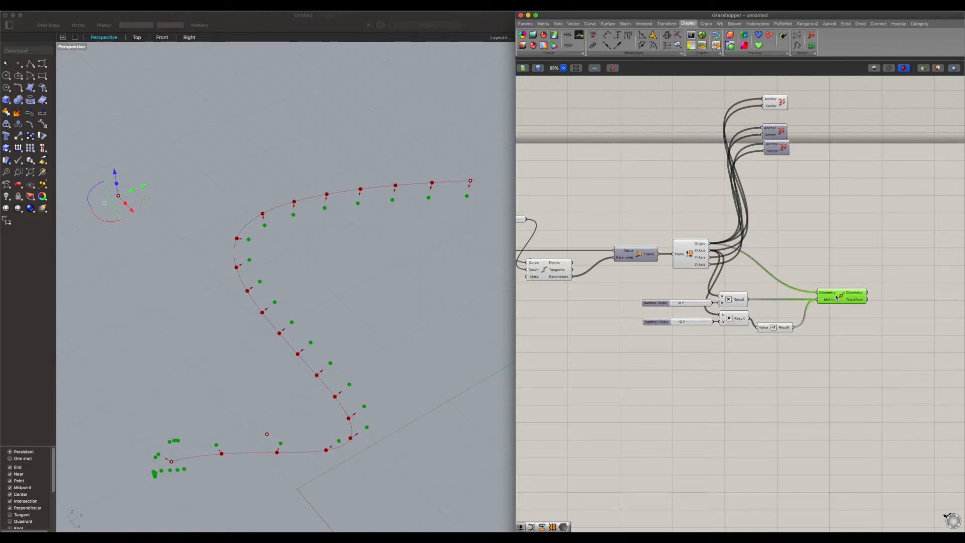
Examine the moved points along the curve and the vector list feeding Move's Motion input
right_drag(323, 412, 184, 394)
scroll(188, 388, down, 7)
right_drag(197, 354, 262, 341)
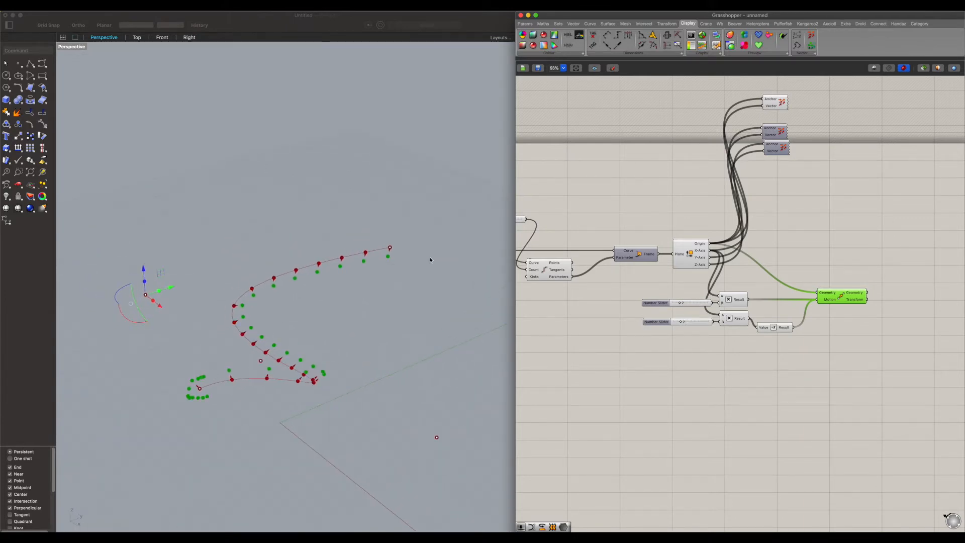
click(870, 336)
click(427, 327)
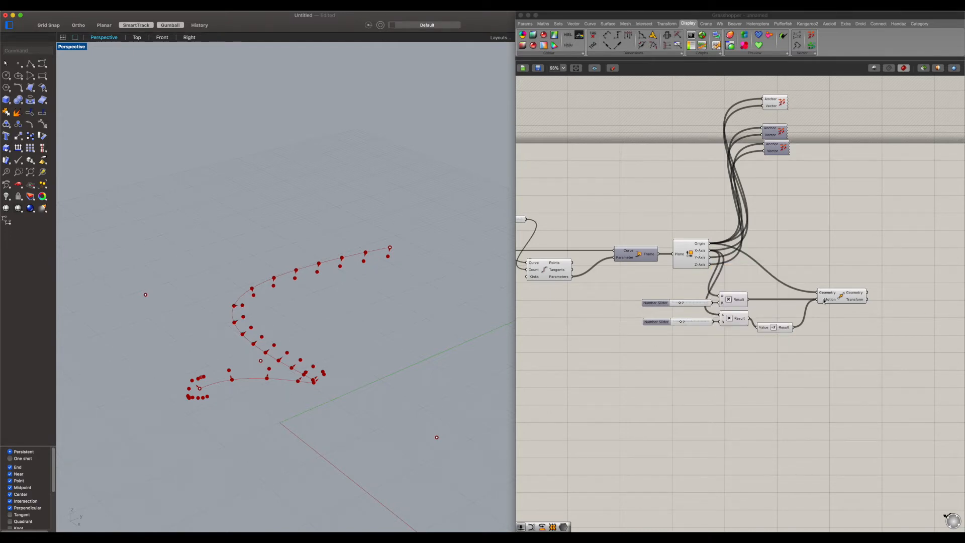
scroll(828, 294, up, 2)
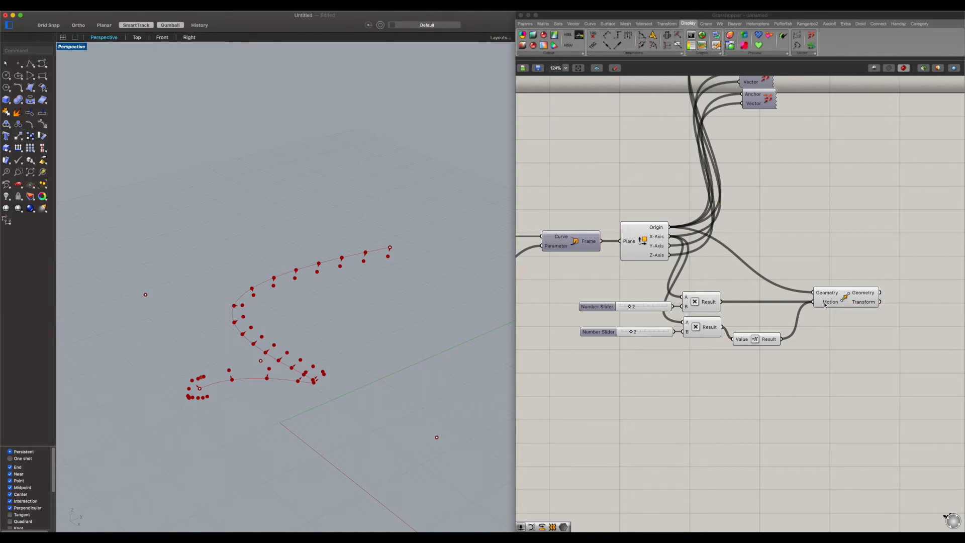
mouse_move(824, 304)
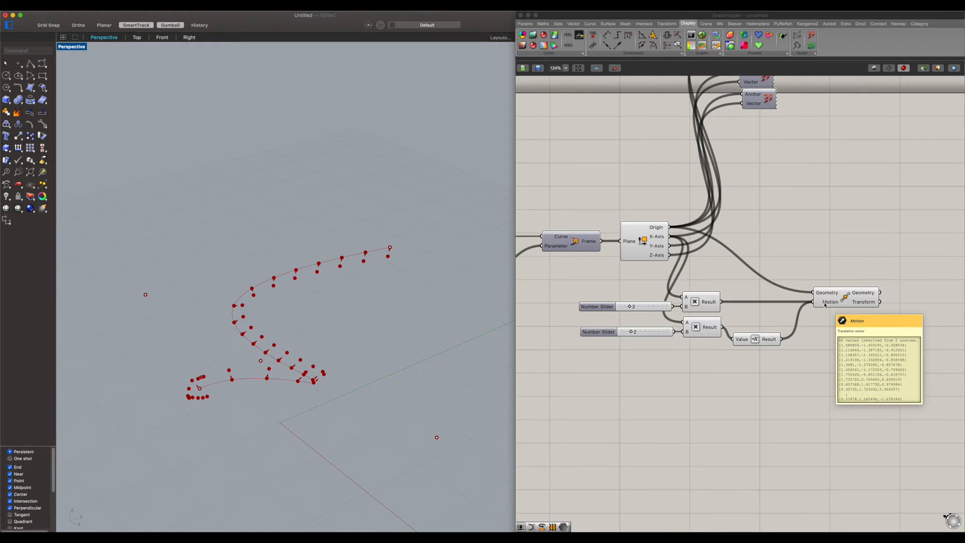
mouse_move(715, 303)
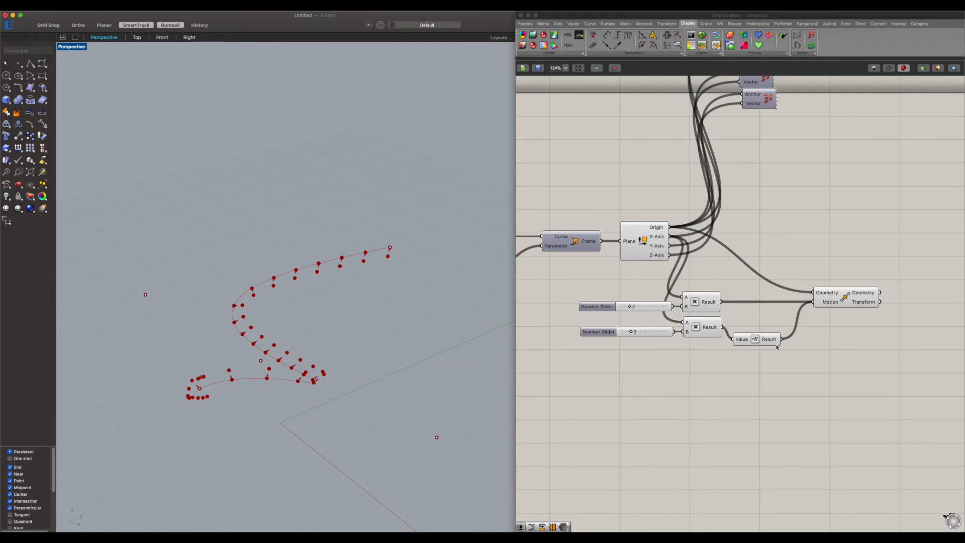
click(839, 301)
right_drag(324, 306, 312, 330)
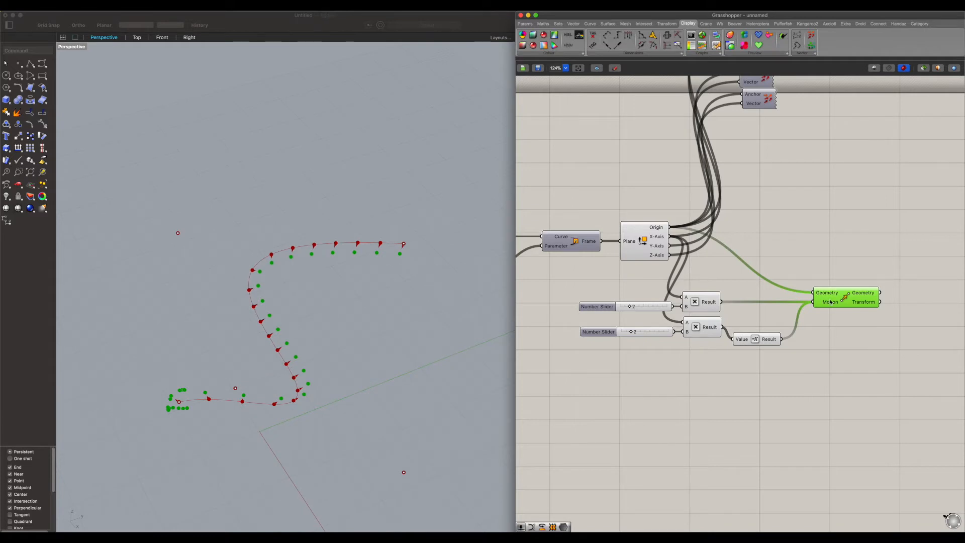
Shift Move farther along and add a Merge component with the first Multiplication's Result in D1 and Negative's Result in D2
drag(849, 297, 900, 298)
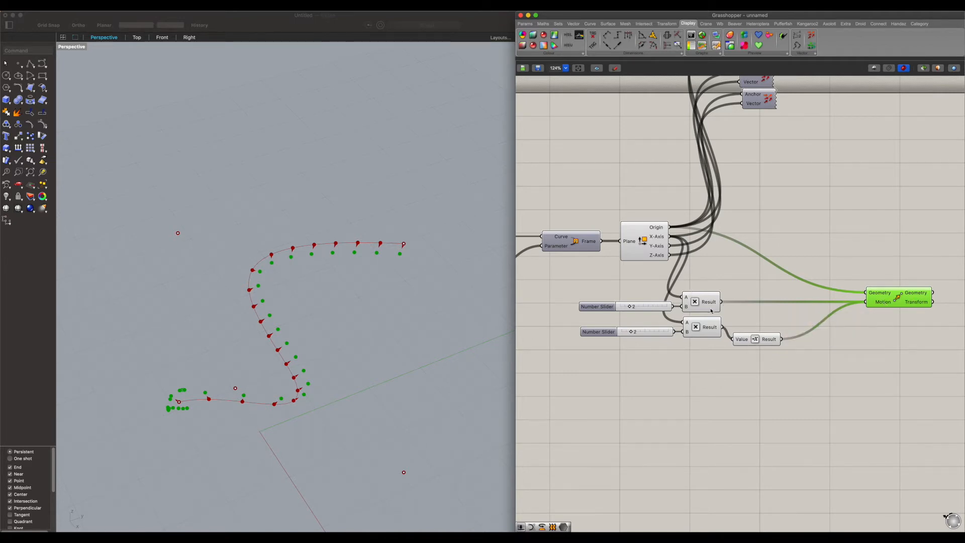
double_click(829, 340)
text(merge)
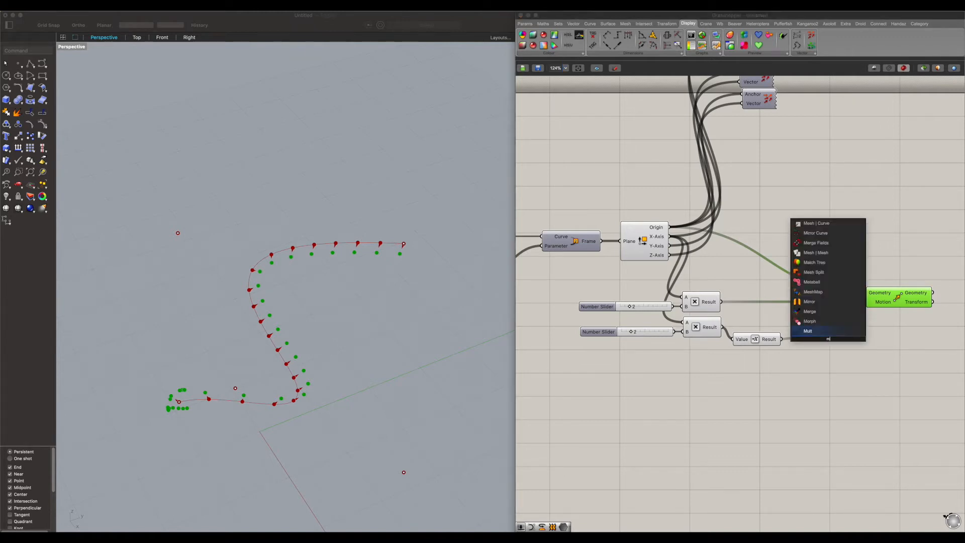
key(Return)
drag(721, 302, 822, 339)
click(817, 339)
right_drag(844, 317, 692, 304)
drag(725, 289, 818, 289)
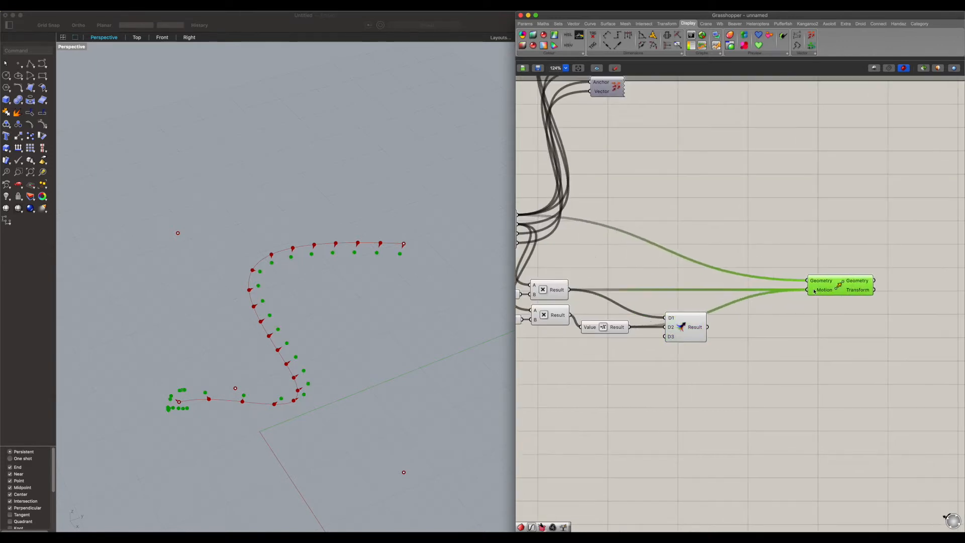
double_click(747, 330)
text(par)
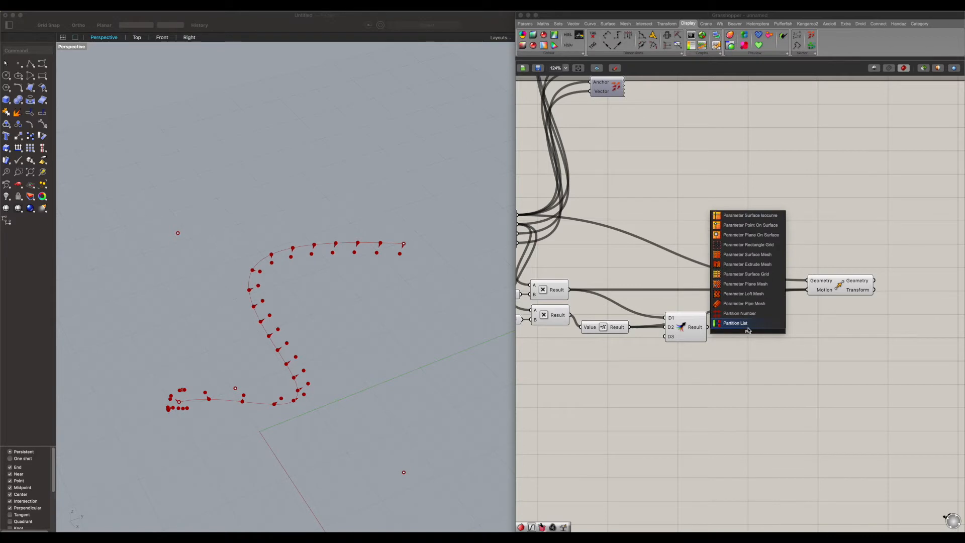
key(Return)
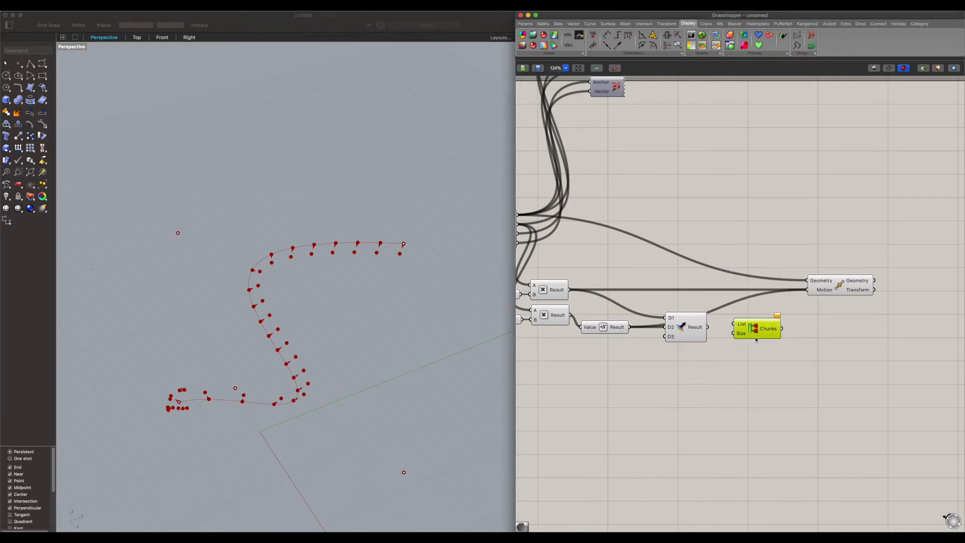
click(754, 333)
key(Delete)
Add a Partition List component after Merge and connect Merge's Result to its List input
double_click(754, 332)
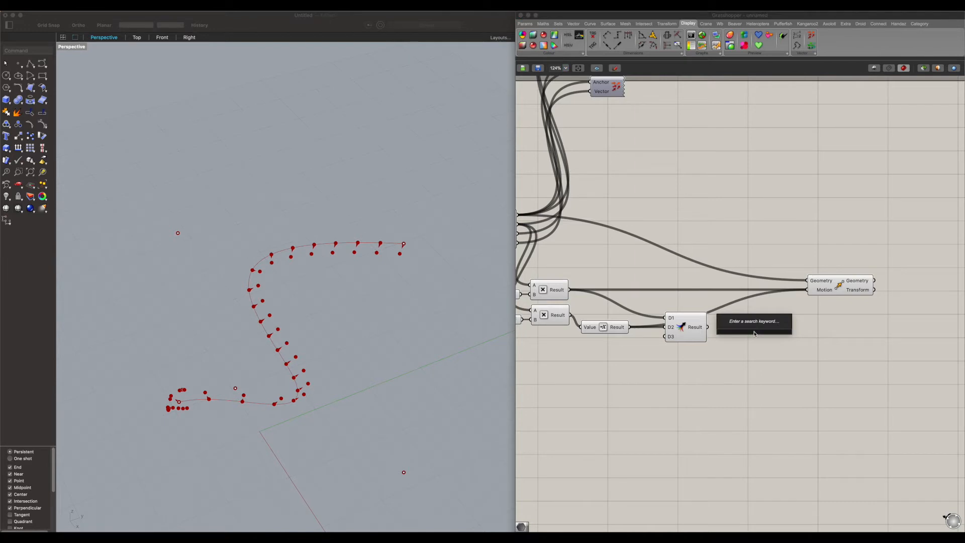
text(part)
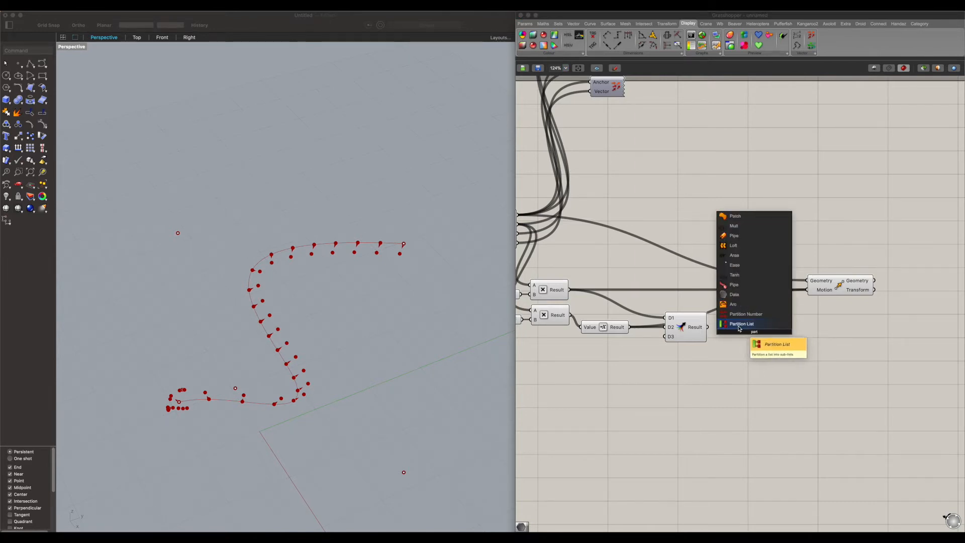
click(741, 324)
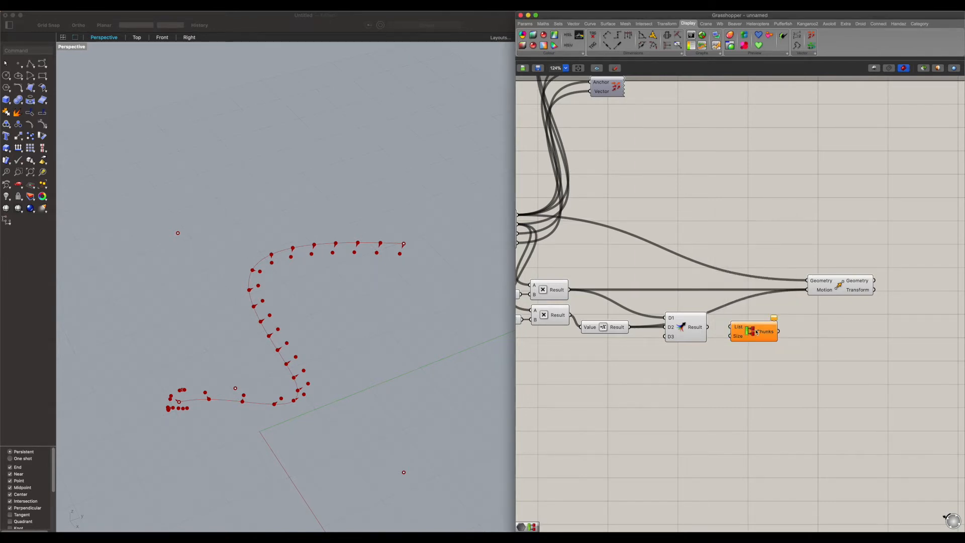
drag(753, 329, 769, 328)
mouse_move(755, 338)
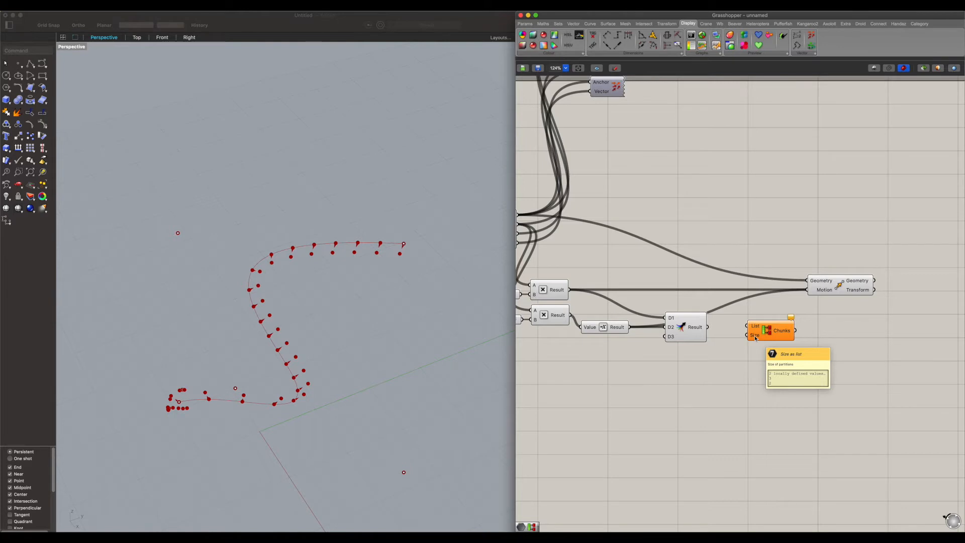
drag(757, 322, 761, 330)
click(735, 328)
mouse_move(702, 327)
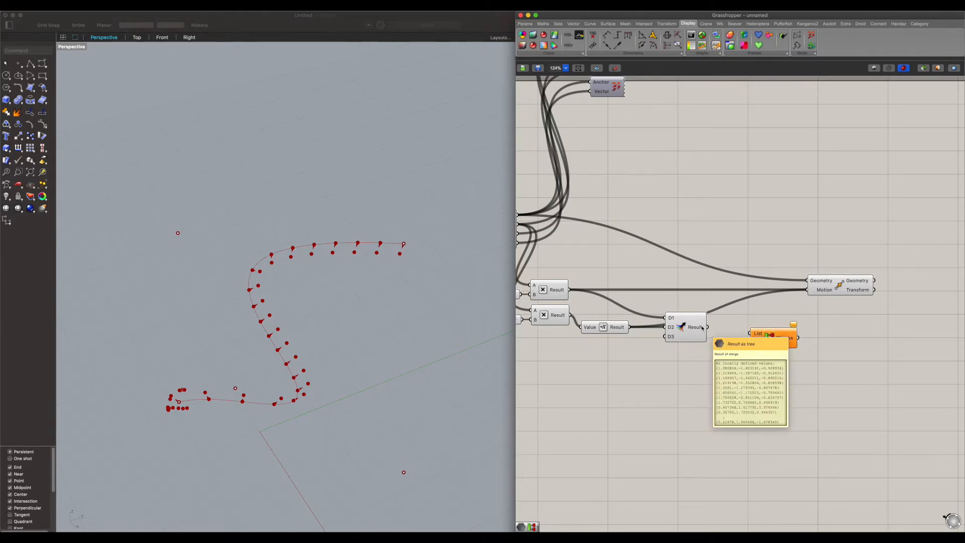
drag(707, 327, 767, 329)
Add a List Length component below Merge, feed it the X-Axis vectors, and connect its Length to Partition List's Size
mouse_move(756, 338)
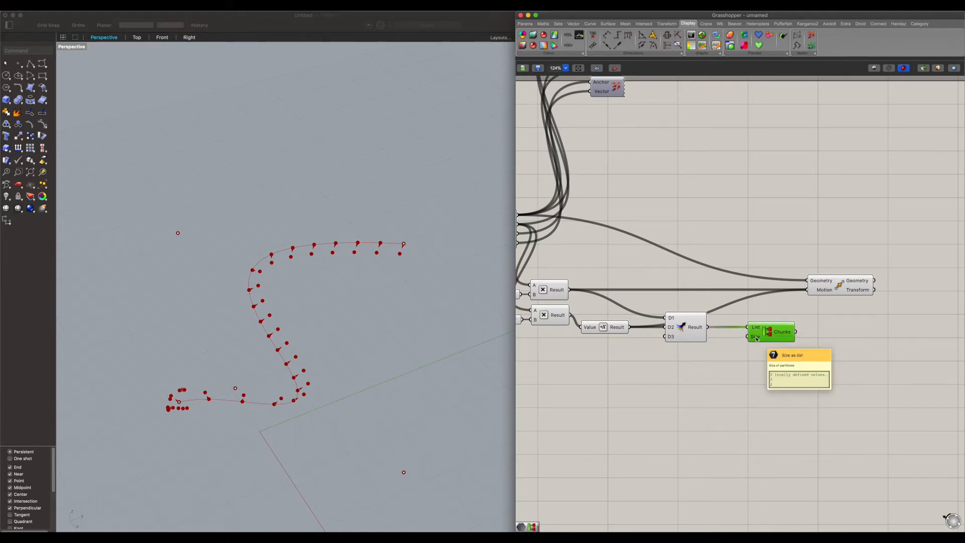
right_drag(756, 338, 853, 363)
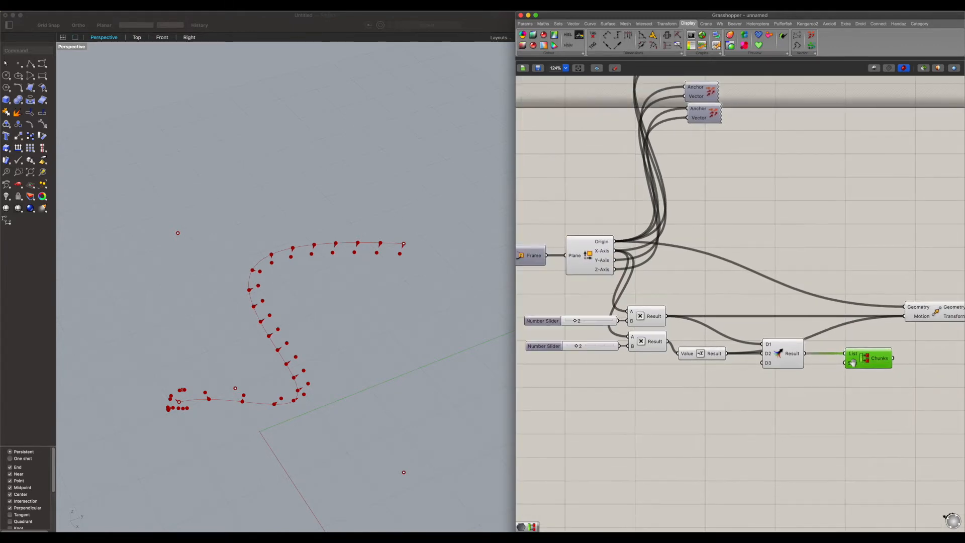
double_click(759, 423)
text(length)
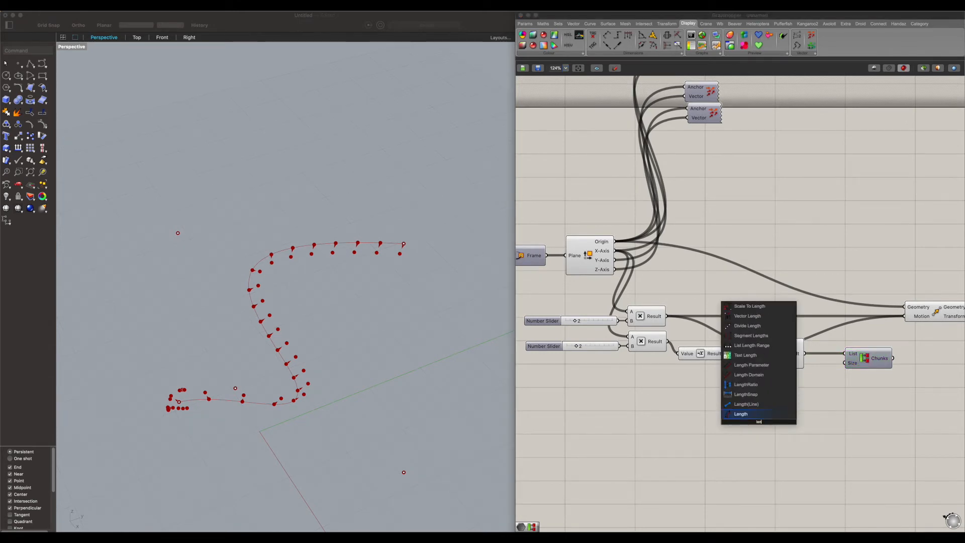
click(750, 334)
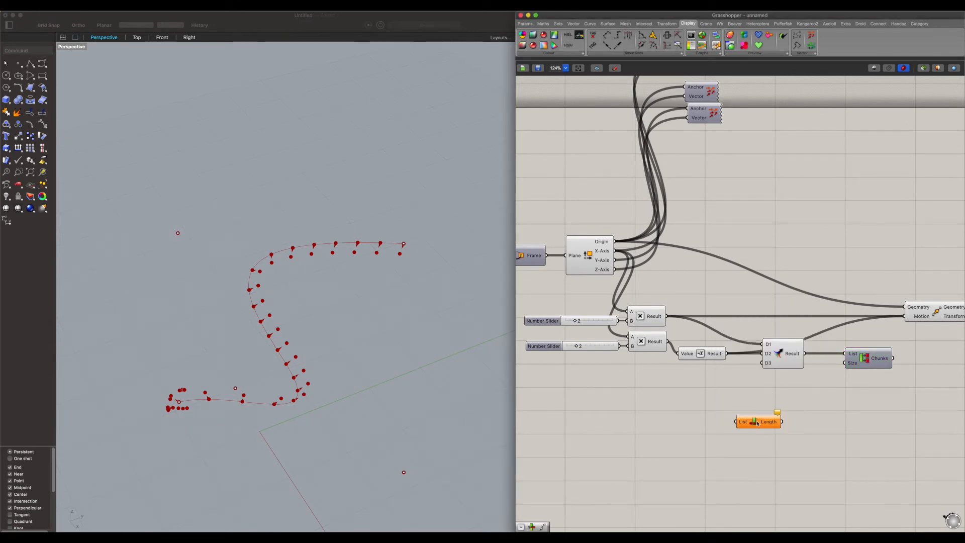
drag(757, 424, 723, 232)
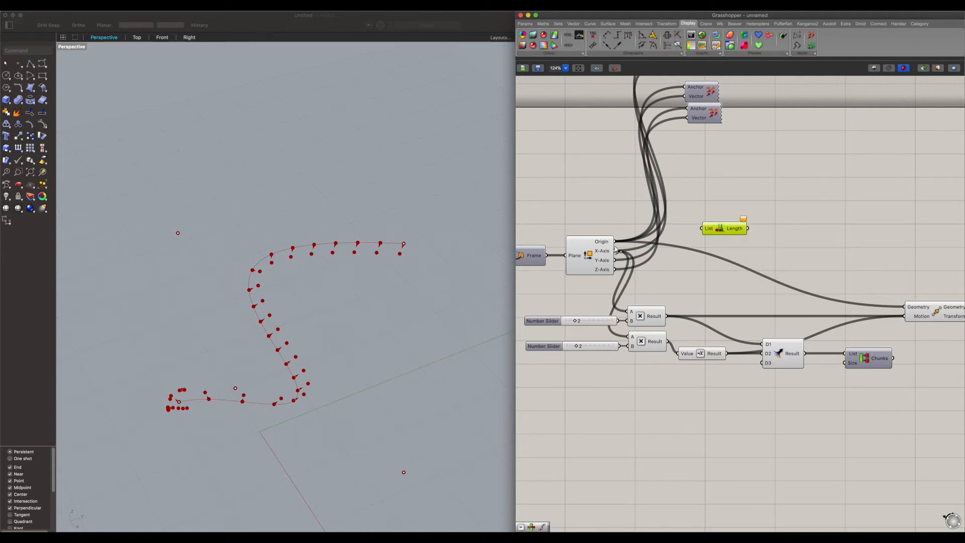
drag(615, 250, 704, 228)
mouse_move(740, 230)
drag(740, 231, 845, 362)
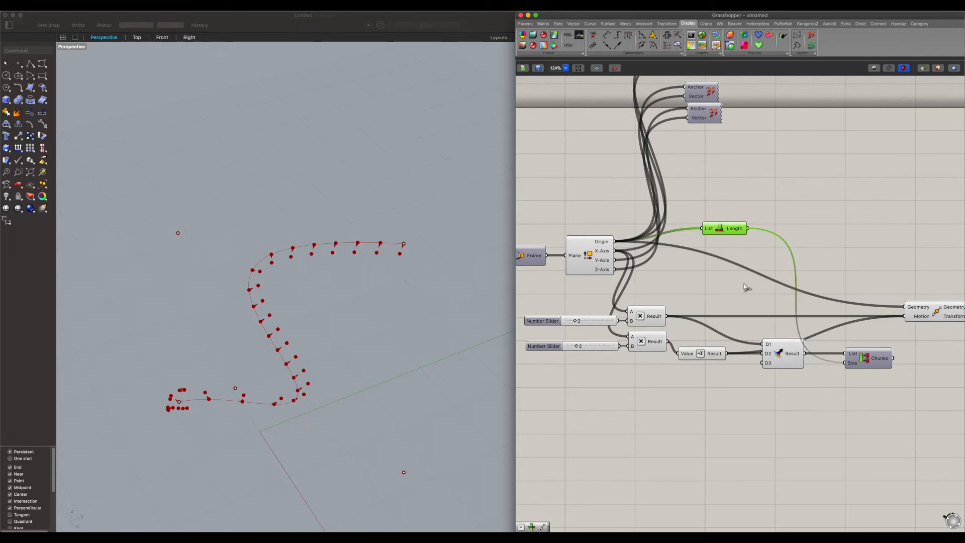
drag(727, 224, 785, 396)
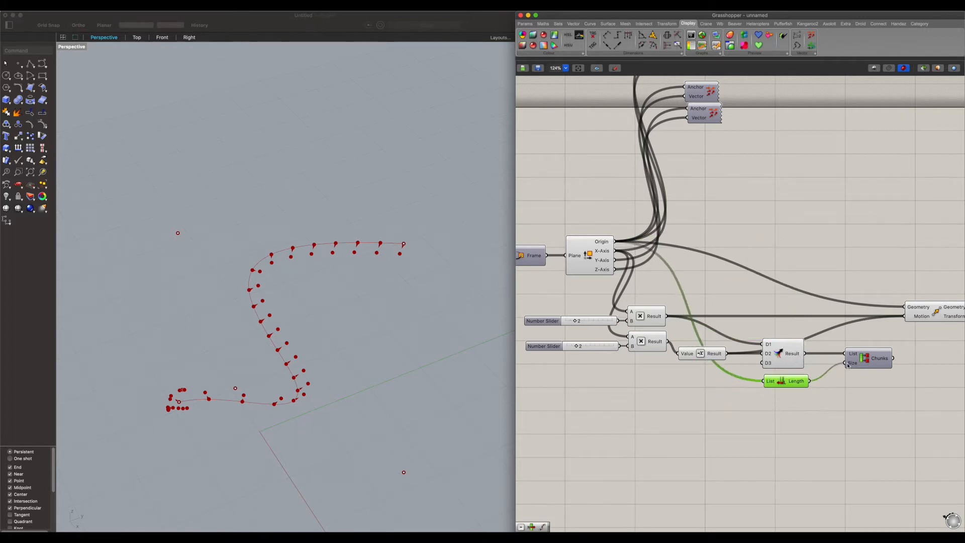
Replace Move's Motion sources with Partition List's Chunks output and check the moved points on both sides of the curve
right_drag(871, 365, 732, 353)
mouse_move(744, 352)
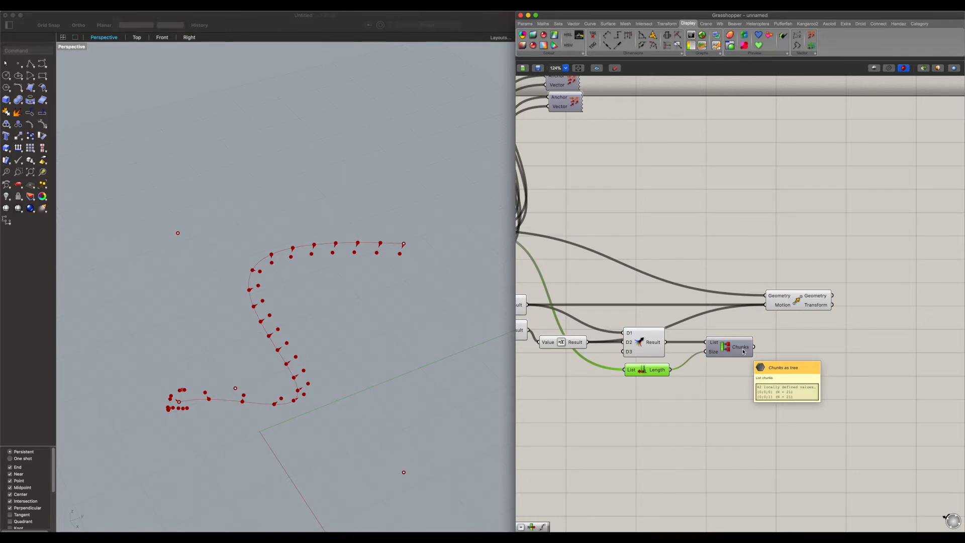
drag(754, 346, 764, 312)
click(790, 304)
right_drag(224, 354, 269, 360)
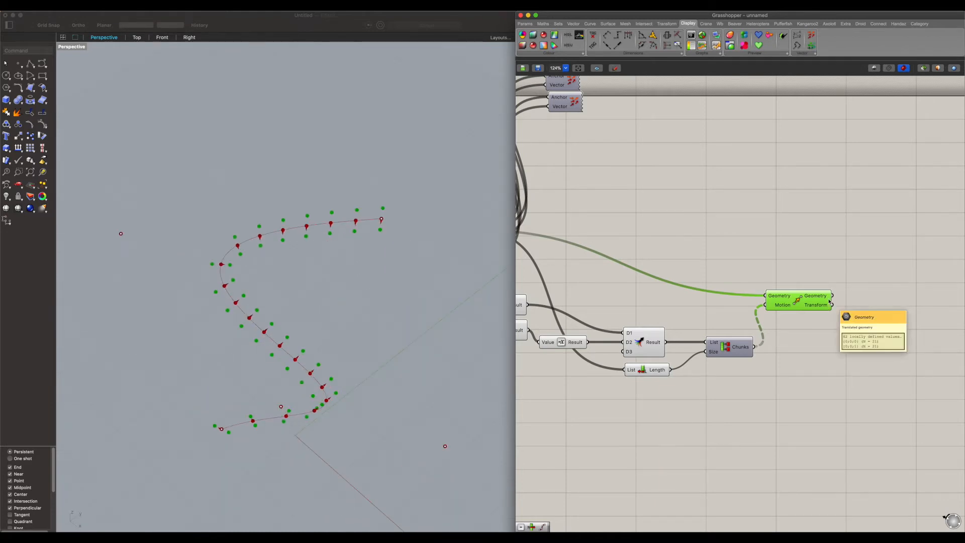
mouse_move(826, 301)
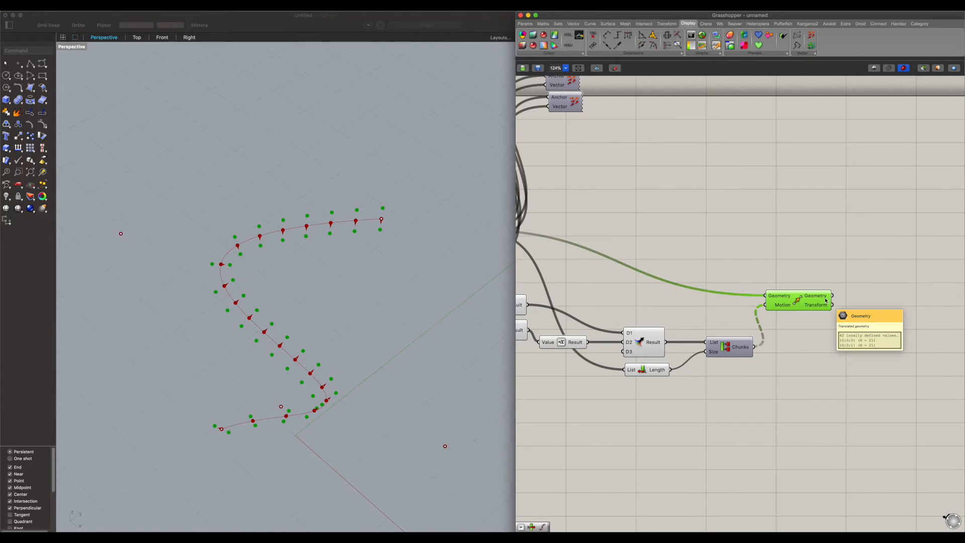
Add a Nurbs Curve component, connect Move's Geometry to its Vertices, and inspect the offset curves
double_click(894, 300)
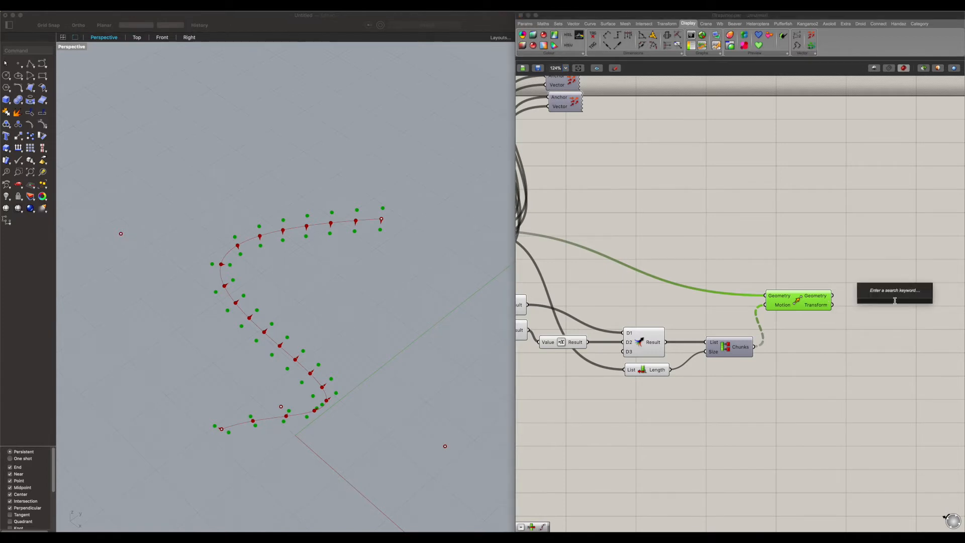
text(nur)
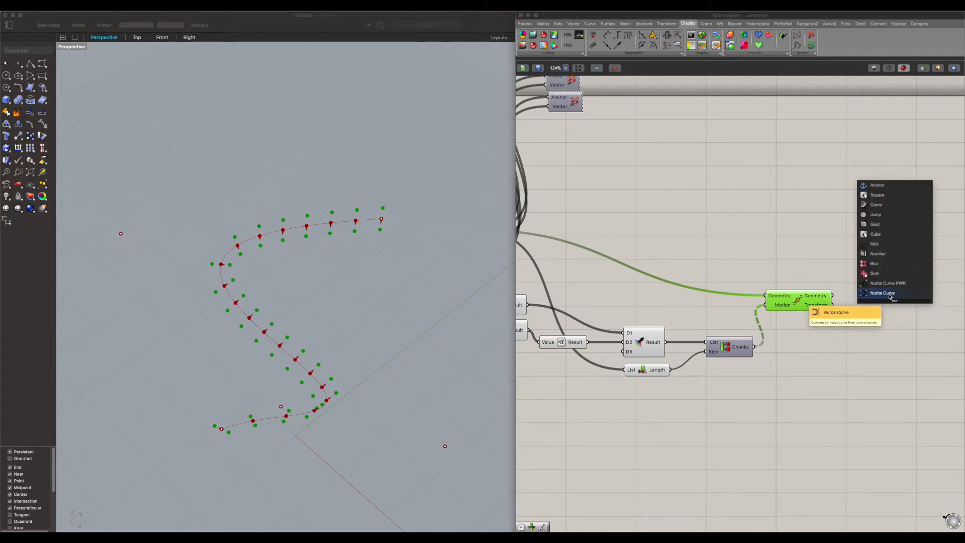
key(Return)
drag(832, 296, 894, 302)
click(843, 305)
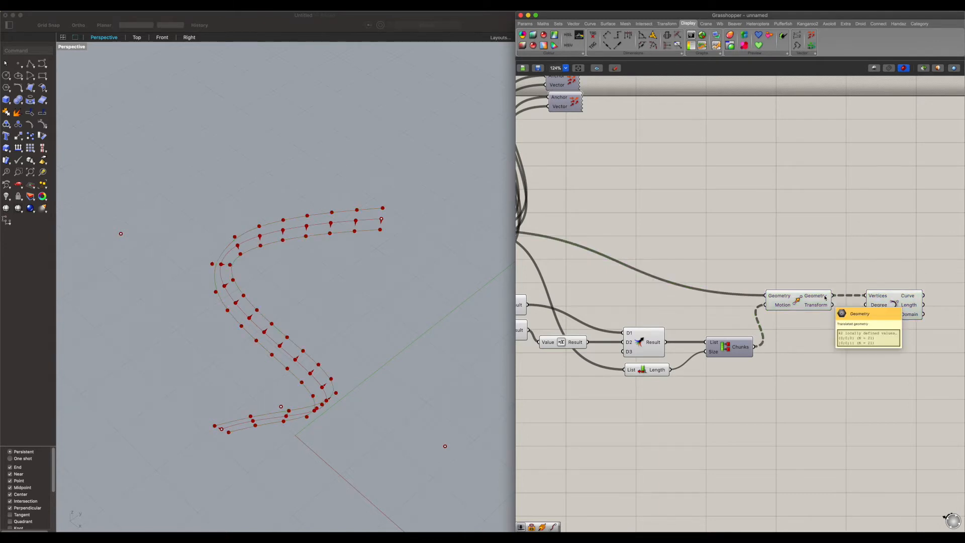
click(894, 305)
mouse_move(352, 311)
right_down()
mouse_move(308, 271)
mouse_move(375, 286)
mouse_move(366, 303)
right_up()
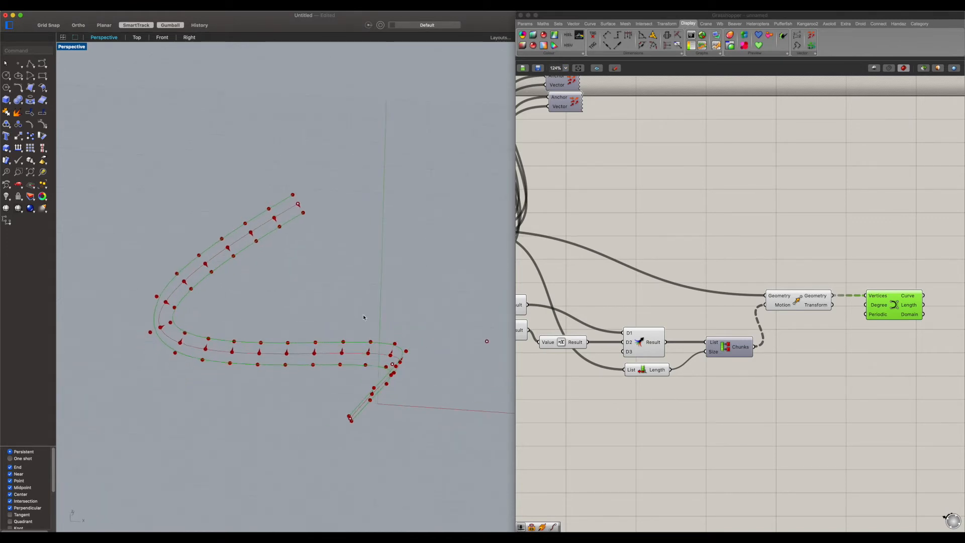
right_drag(459, 359, 376, 404)
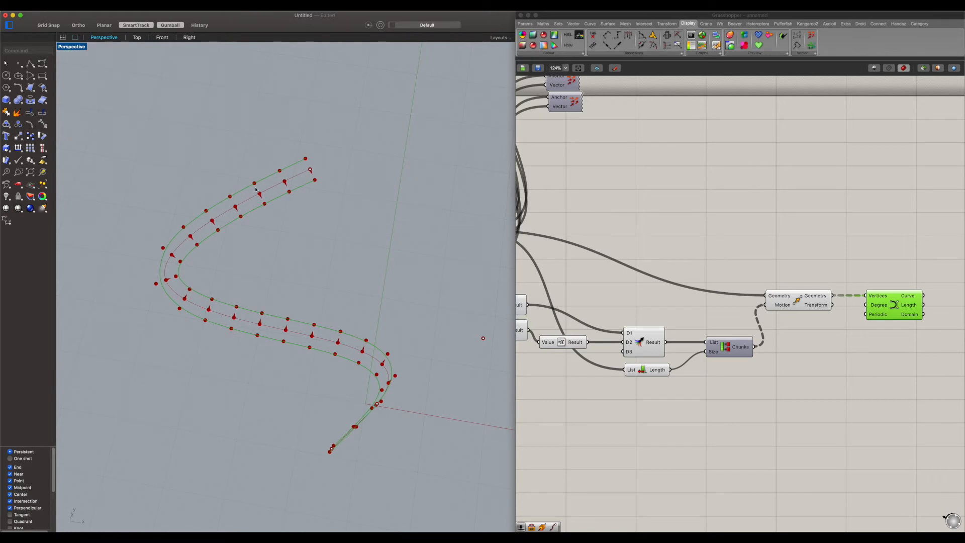
Set the first offset slider to 1 and the second offset slider to 3
right_drag(760, 302, 896, 287)
scroll(575, 299, up, 1)
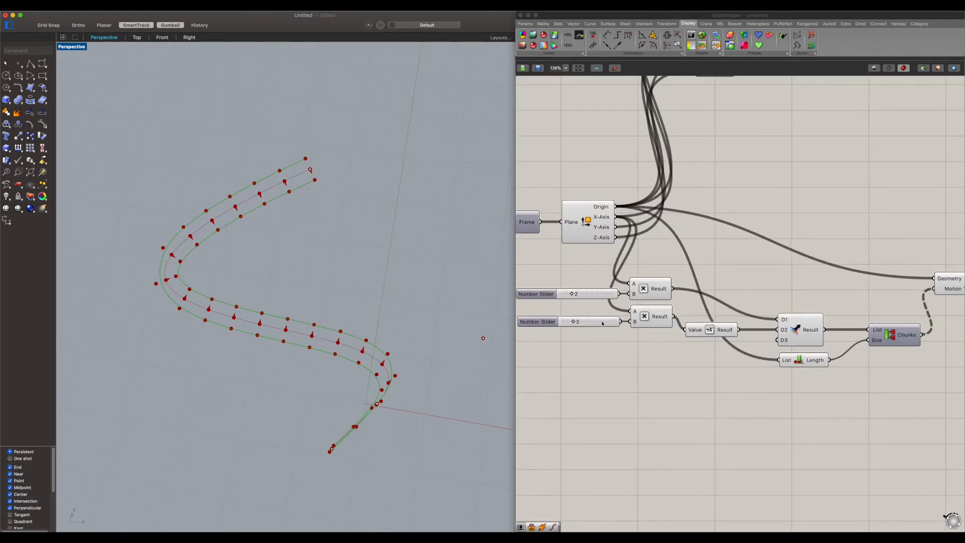
drag(572, 296, 573, 323)
right_drag(326, 296, 241, 216)
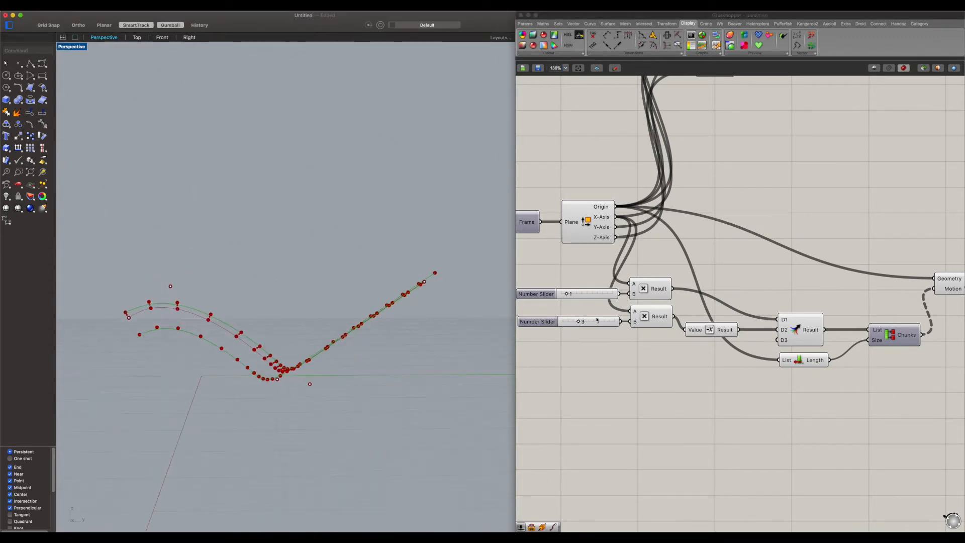
Feed the first offset slider into the B input of both Multiplication components and delete the second slider
drag(597, 319, 546, 320)
scroll(681, 299, left, 4)
drag(689, 296, 638, 295)
click(672, 302)
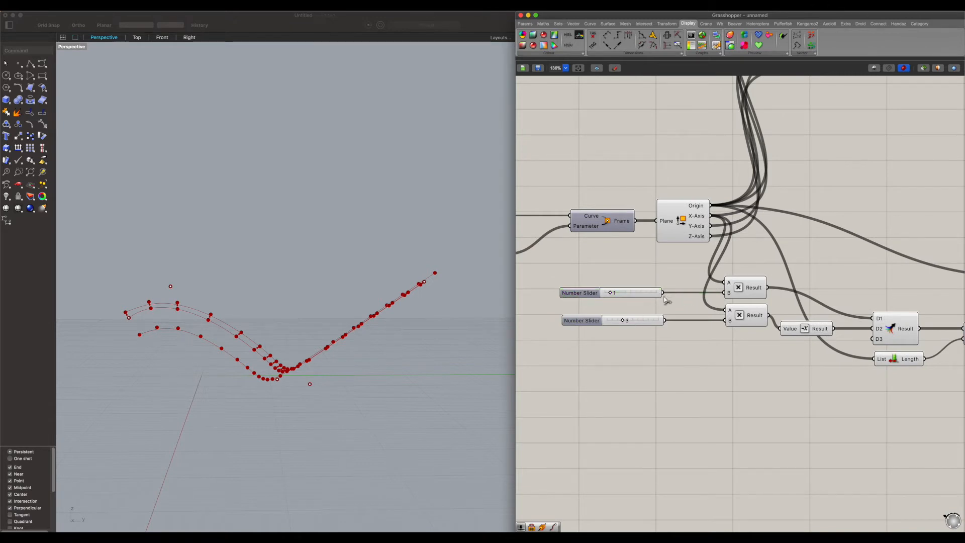
shift+drag(663, 293, 732, 328)
click(648, 320)
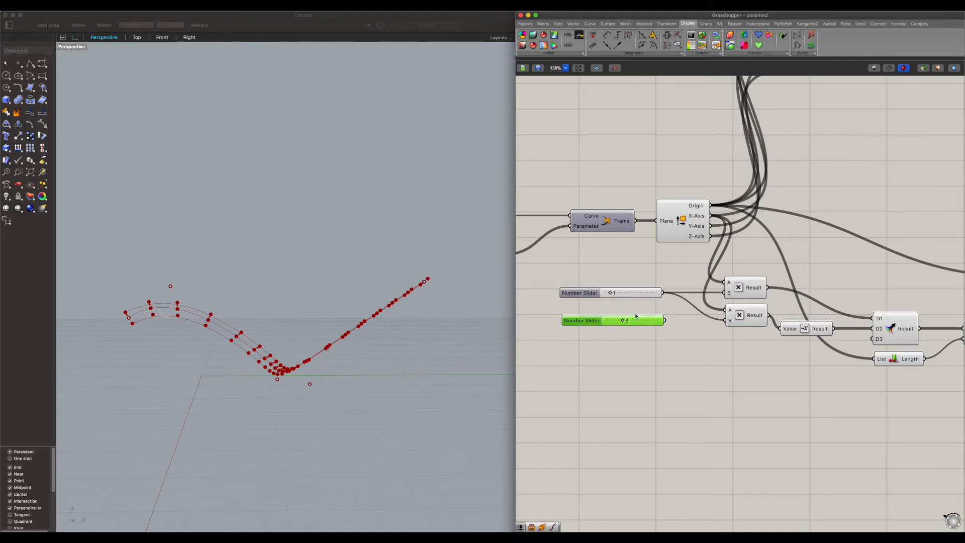
key(Delete)
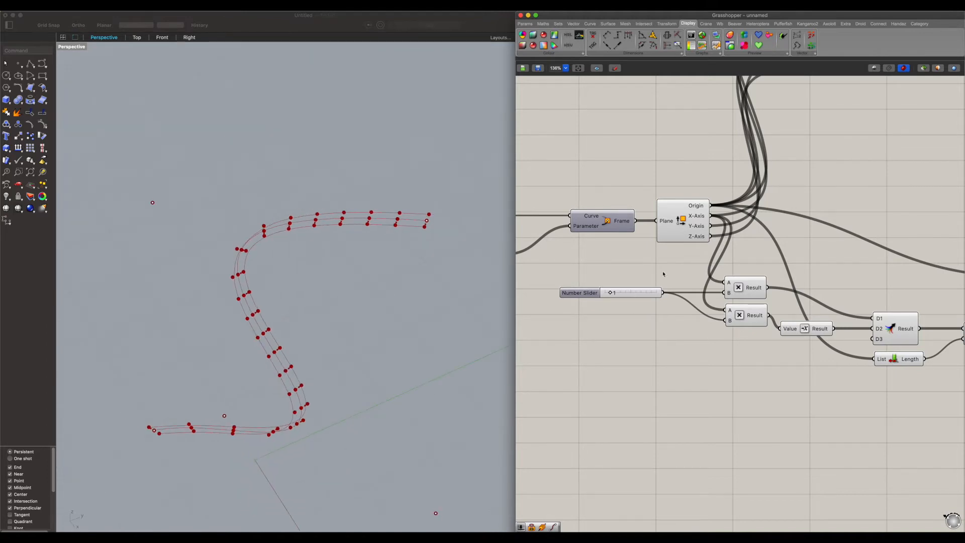
Set the shared offset slider to 2
mouse_move(610, 293)
mouse_down()
mouse_move(625, 294)
mouse_move(616, 295)
mouse_up()
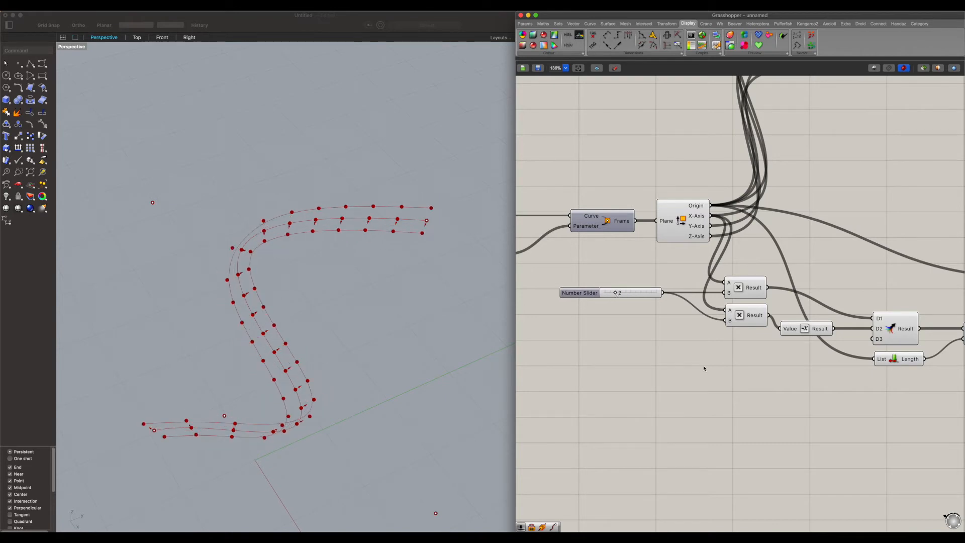
scroll(703, 368, down, 3)
right_drag(829, 353, 725, 321)
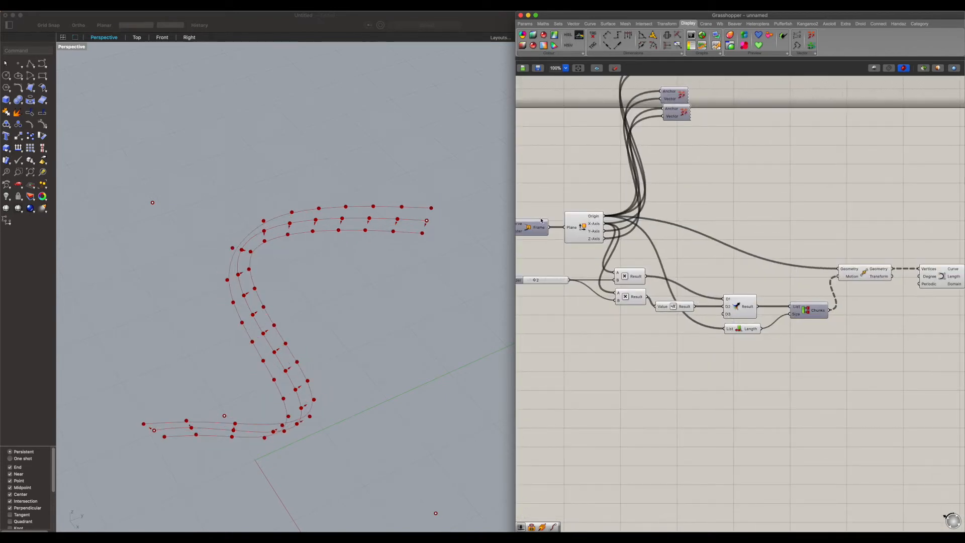
Compare the wave sketch in Photoshop with the offset curves and the single slider driving them in Grasshopper
key(super+Tab)
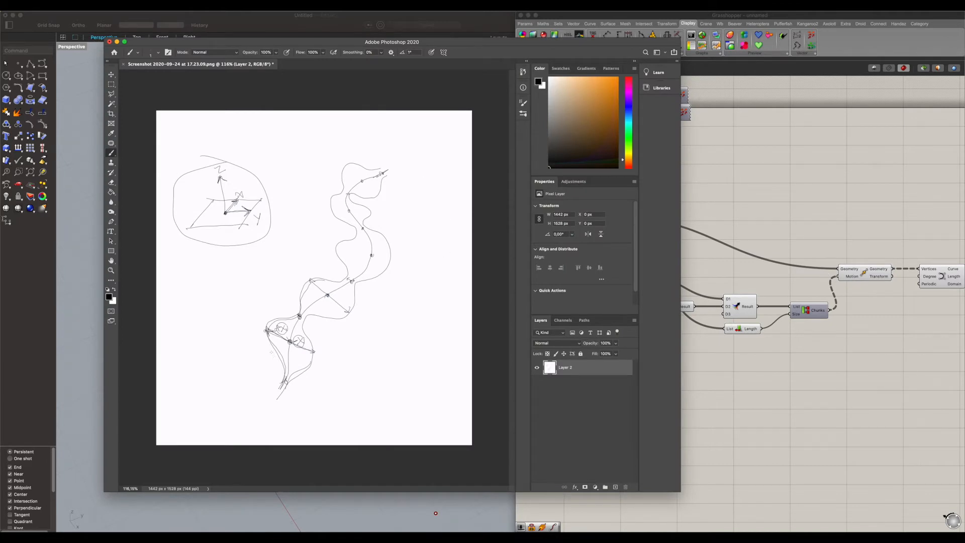
click(677, 325)
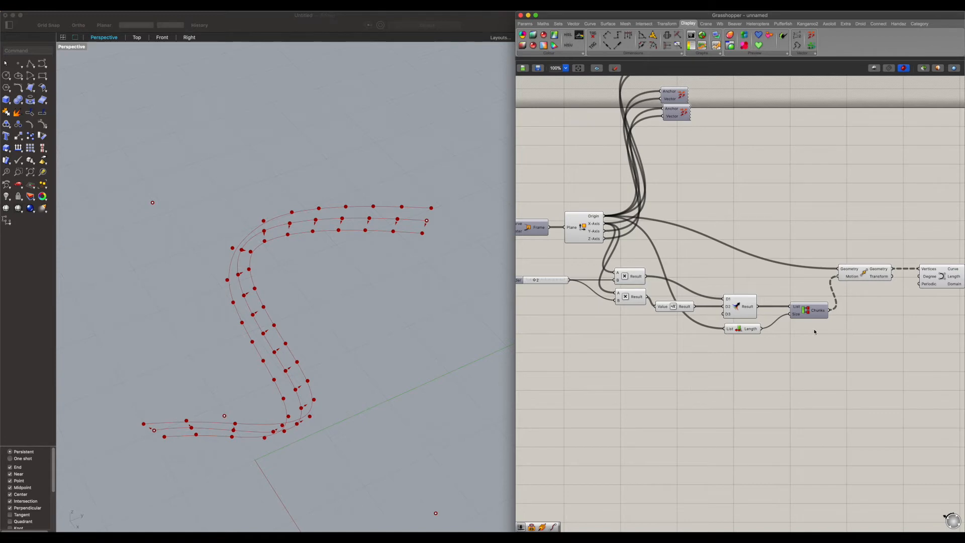
scroll(814, 332, down, 4)
key(super+Tab)
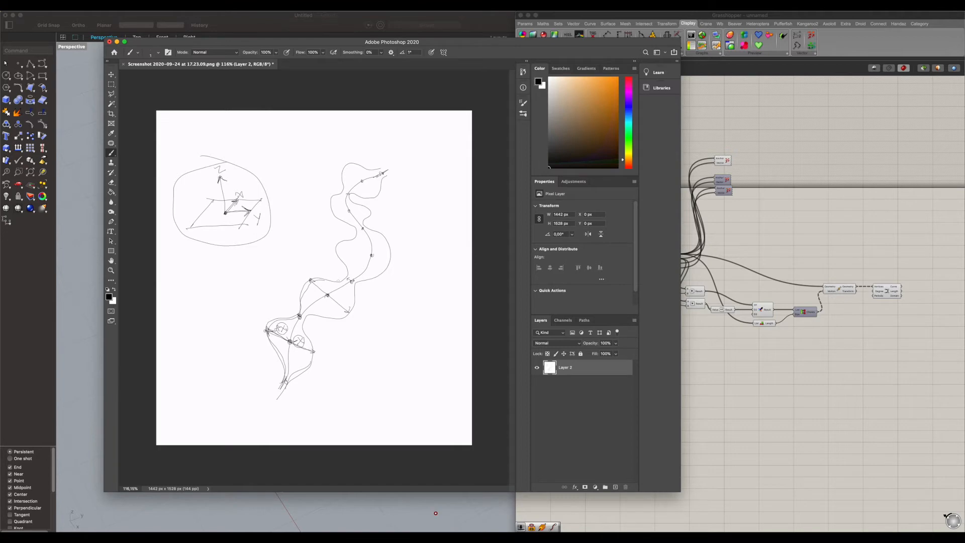
click(697, 329)
scroll(636, 294, up, 1)
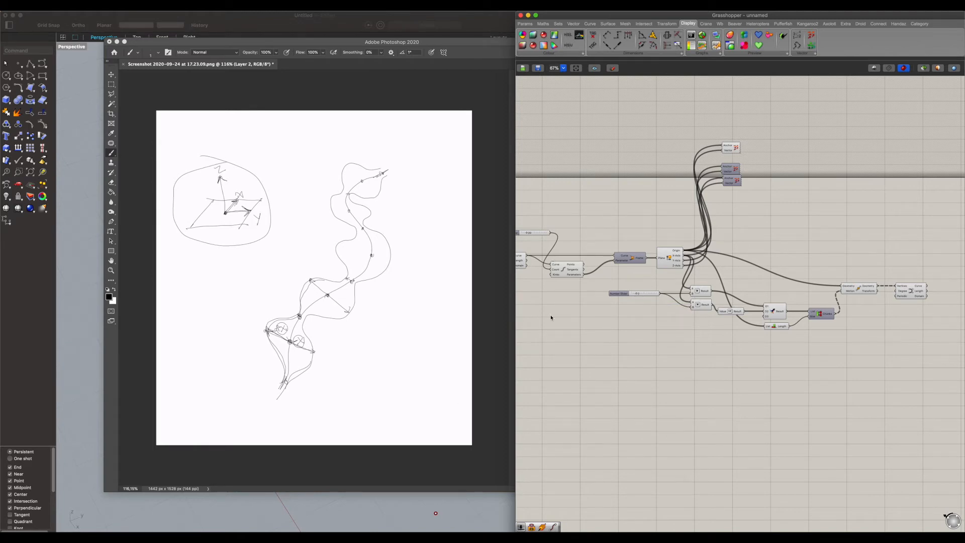
click(450, 498)
scroll(648, 282, up, 3)
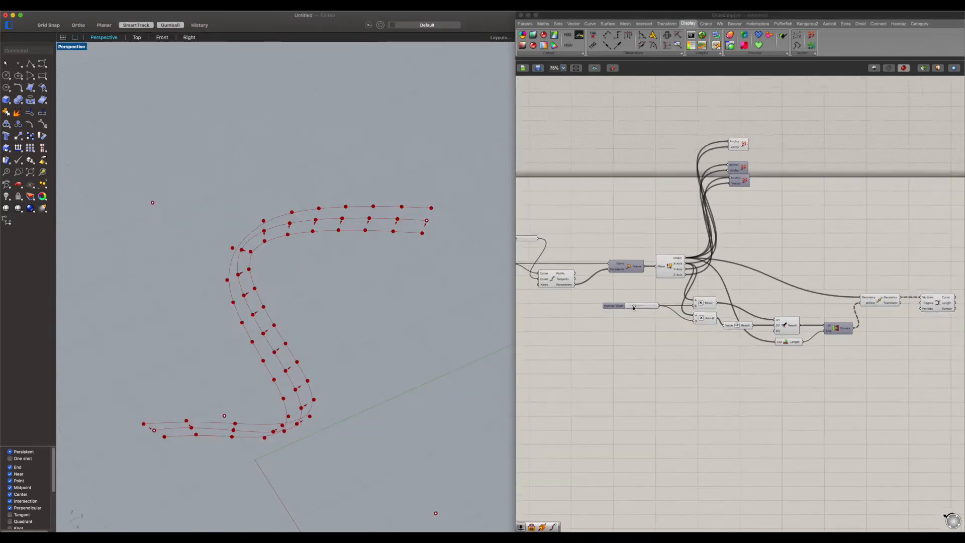
click(632, 311)
drag(632, 311, 630, 313)
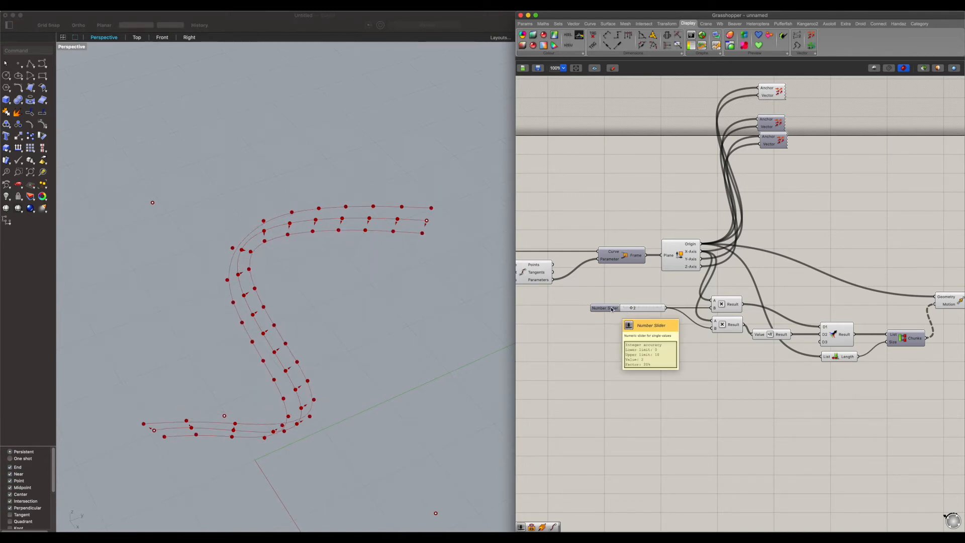
Switch to Photoshop and label successive points of the wave sketch alternately 0 and 5, starting with 0 at the lower end
key(super+Tab)
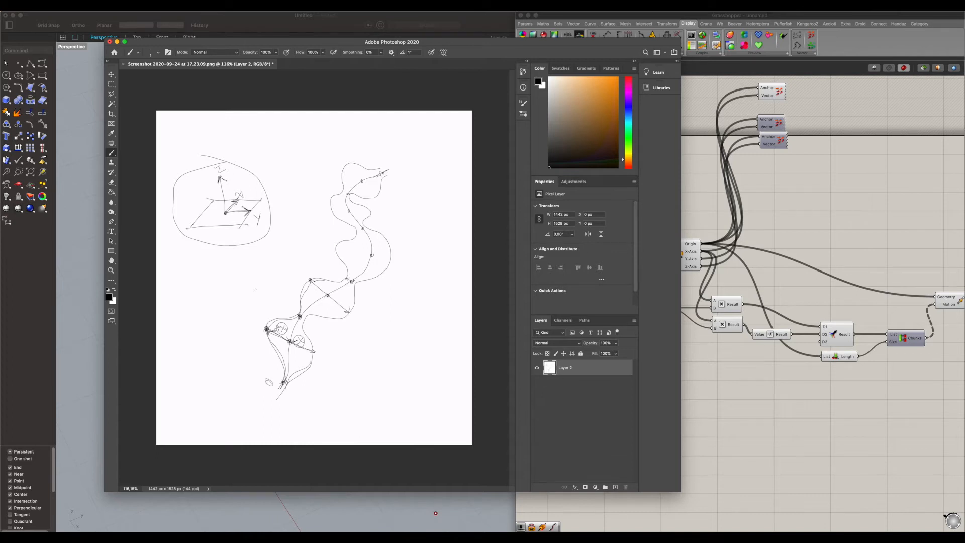
drag(296, 307, 297, 309)
click(770, 380)
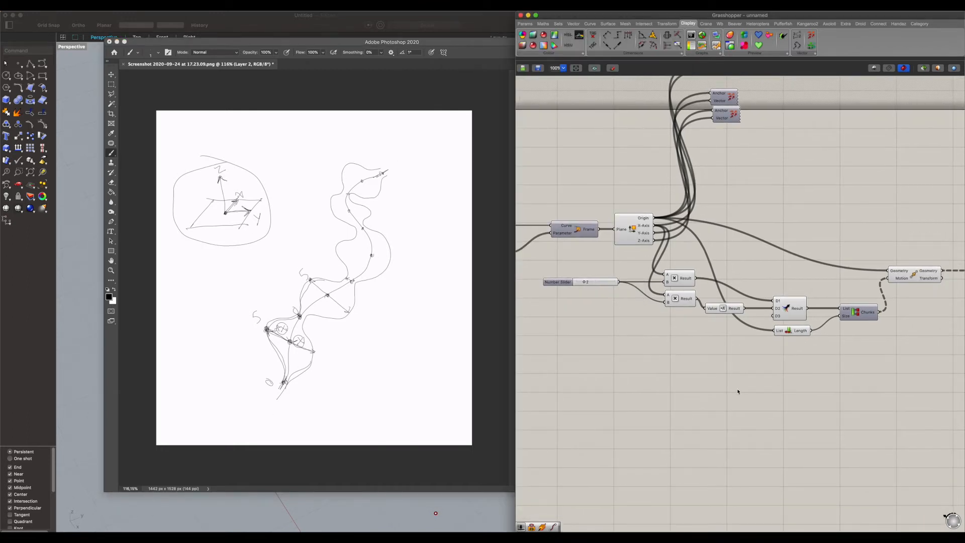
Add a second Number Slider with value 0 in Grasshopper and place it directly below the offset slider
double_click(604, 324)
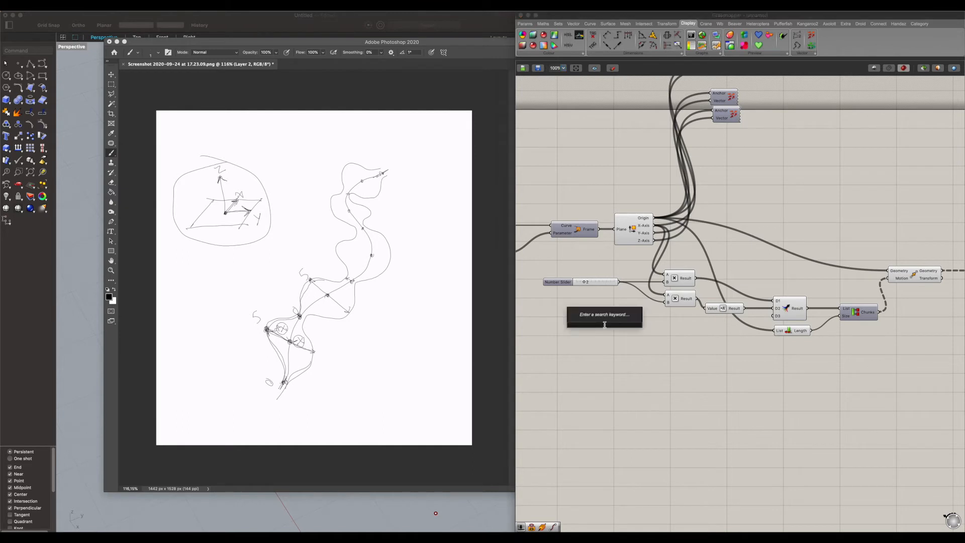
text(0)
key(Return)
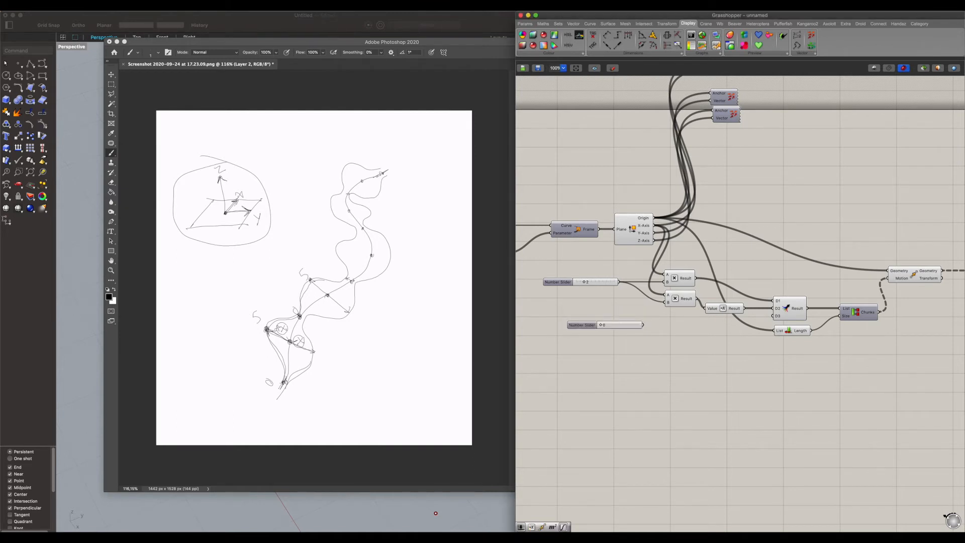
drag(611, 326, 590, 295)
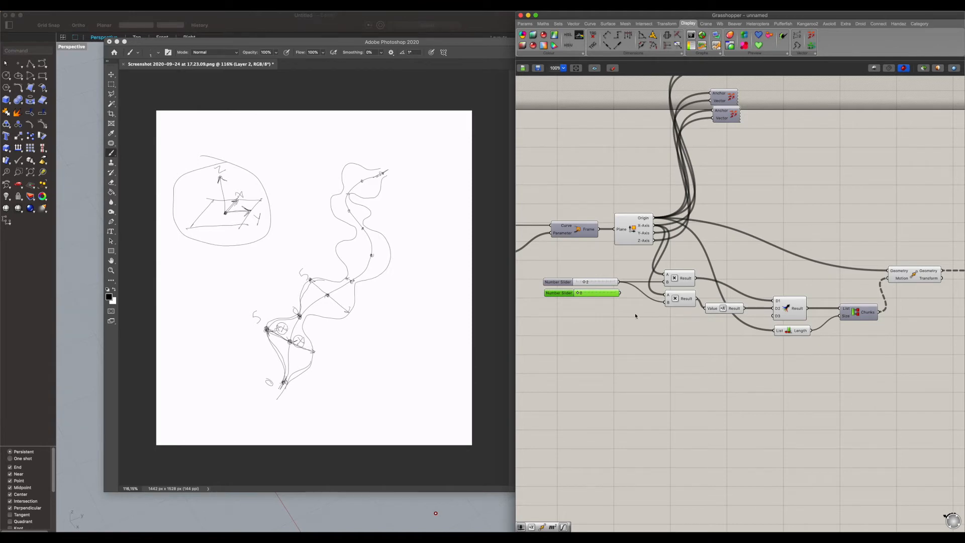
Recheck the wave sketch in Photoshop and examine the two sliders and the Move component's points in Grasshopper
click(412, 351)
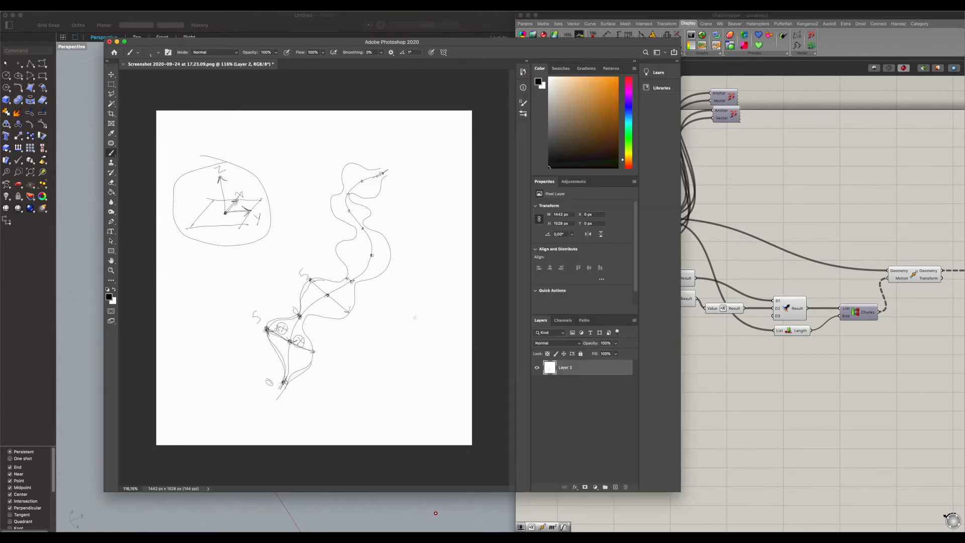
key(super+Tab)
click(609, 356)
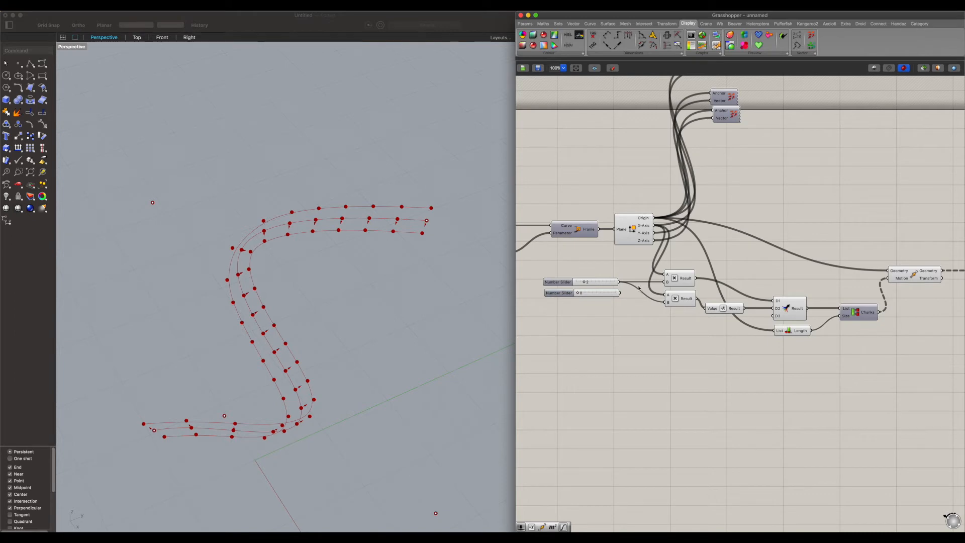
click(609, 295)
click(605, 282)
click(605, 294)
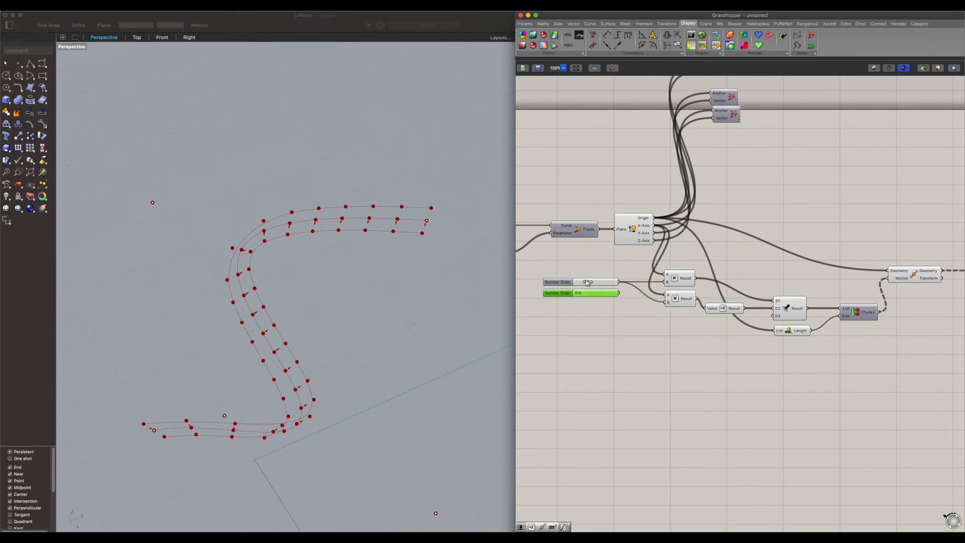
double_click(636, 344)
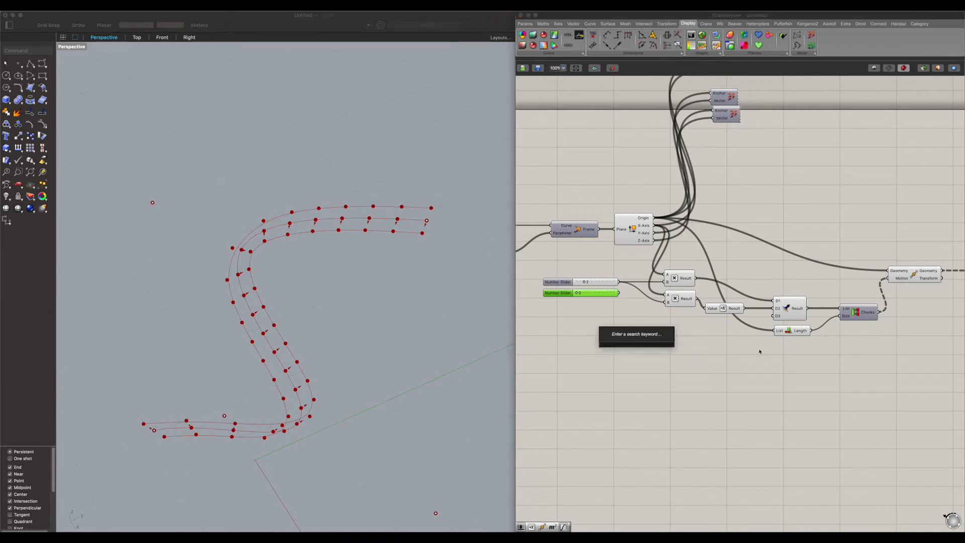
scroll(809, 328, right, 2)
click(898, 281)
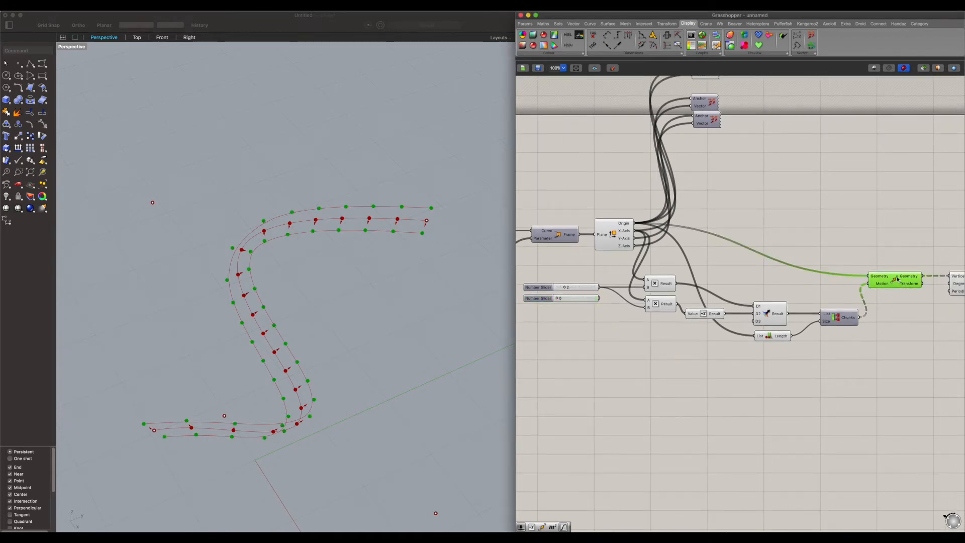
right_drag(898, 281, 797, 272)
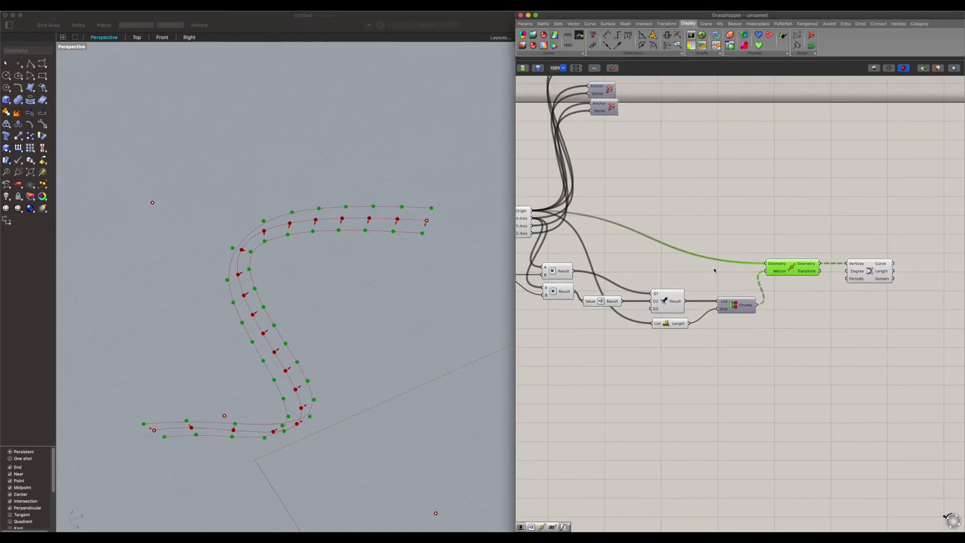
scroll(616, 282, left, 5)
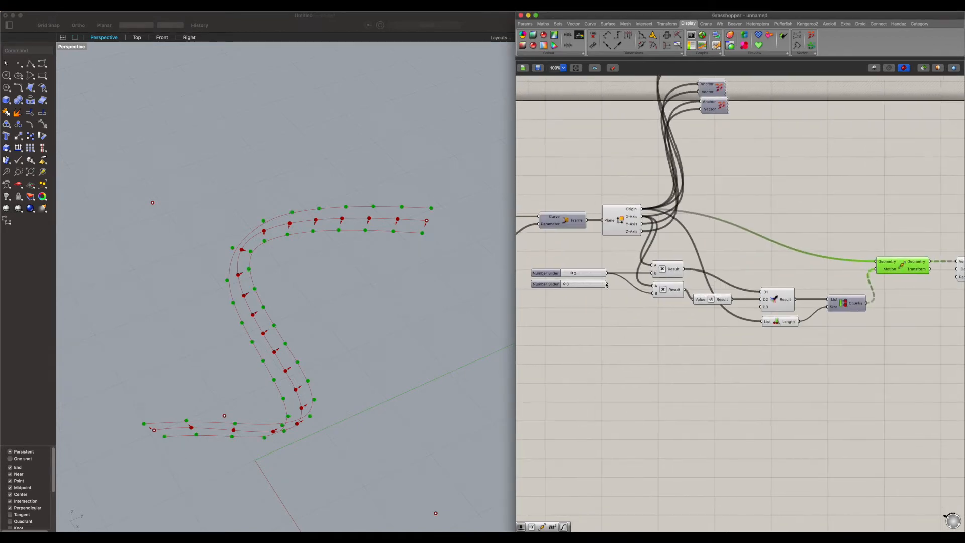
Add a Data parameter below the sliders and connect both Number Sliders to it
double_click(609, 325)
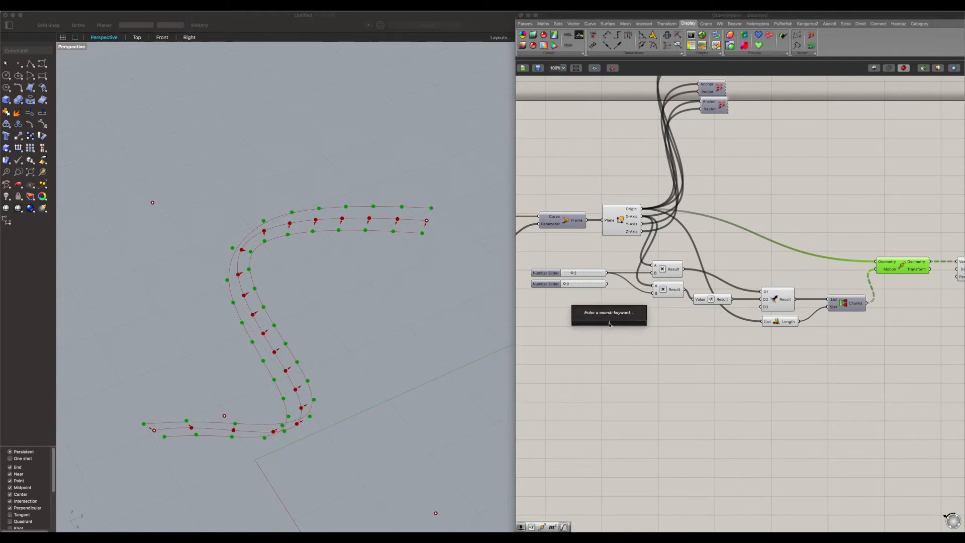
text(data)
key(Return)
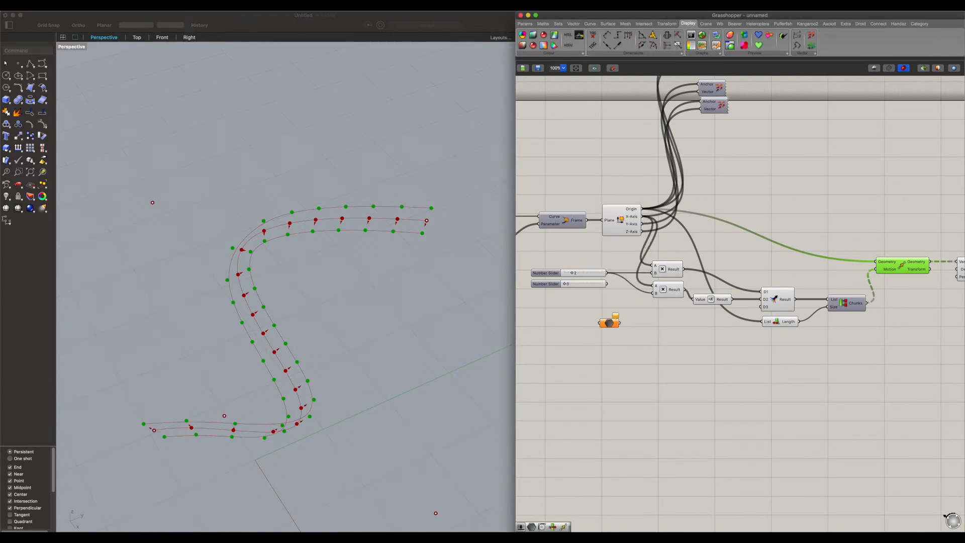
drag(607, 273, 600, 322)
mouse_move(617, 323)
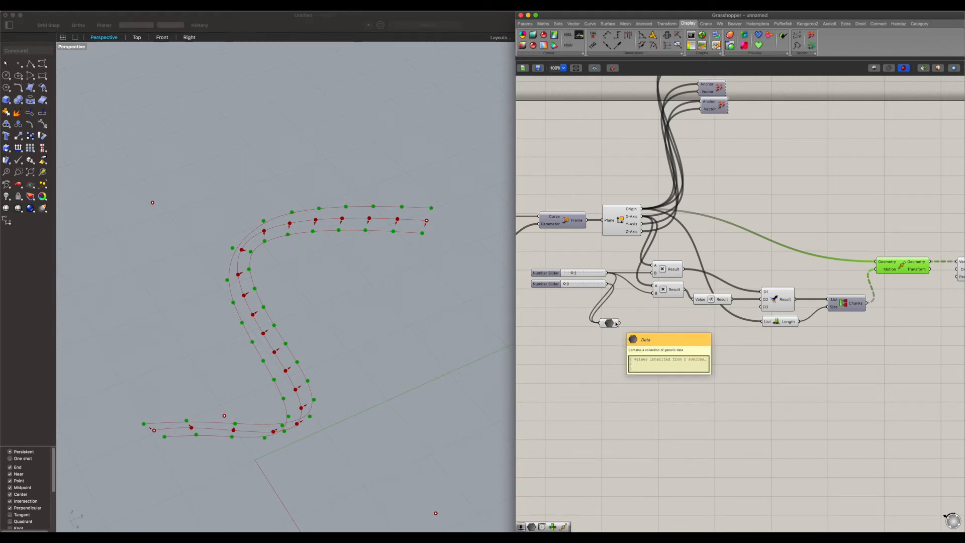
Add a Repeat Data component beside the Data parameter and connect the parameter to its Data input
double_click(653, 328)
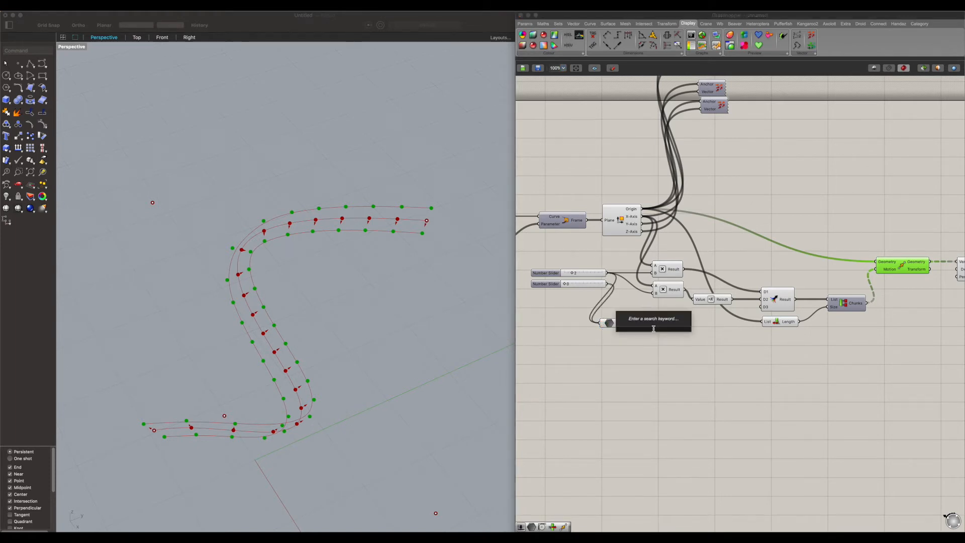
text(rep)
click(641, 311)
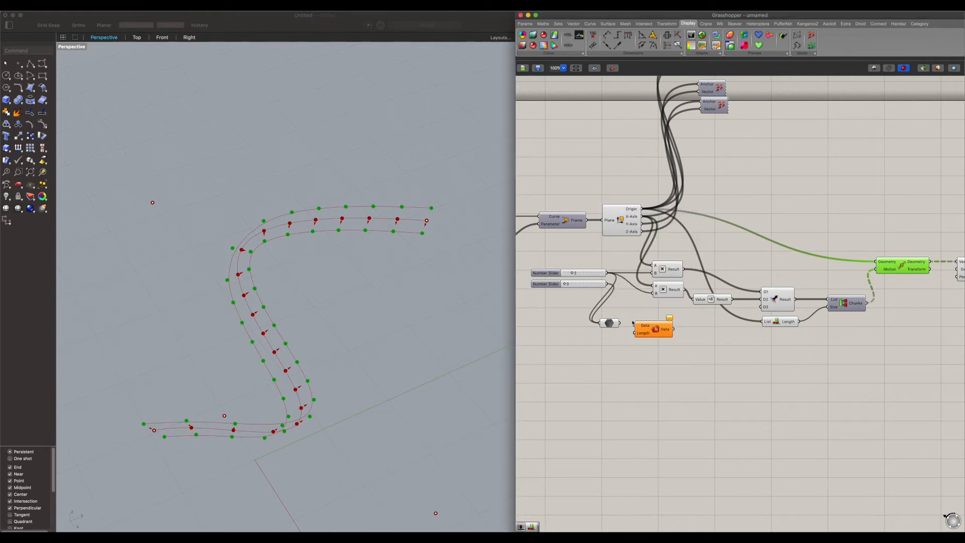
mouse_move(655, 330)
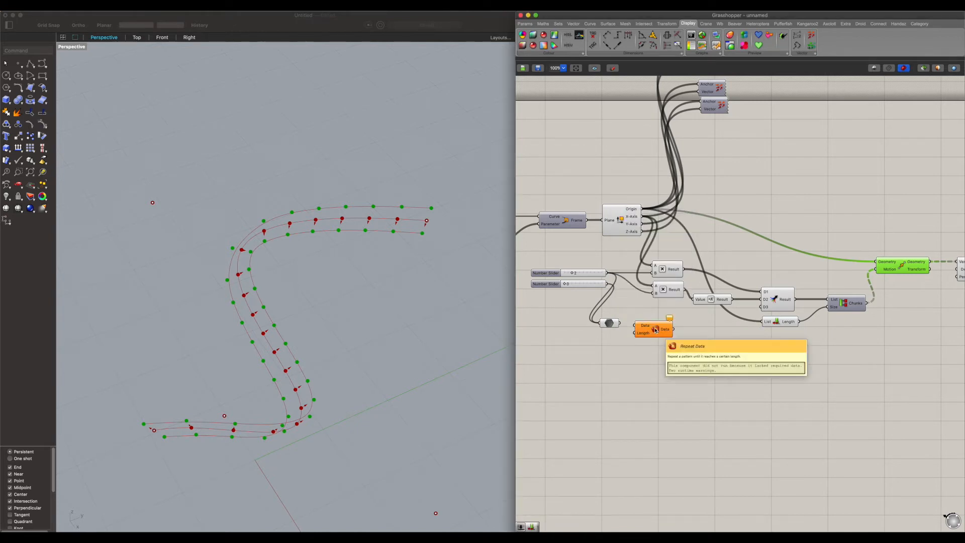
drag(655, 330, 652, 327)
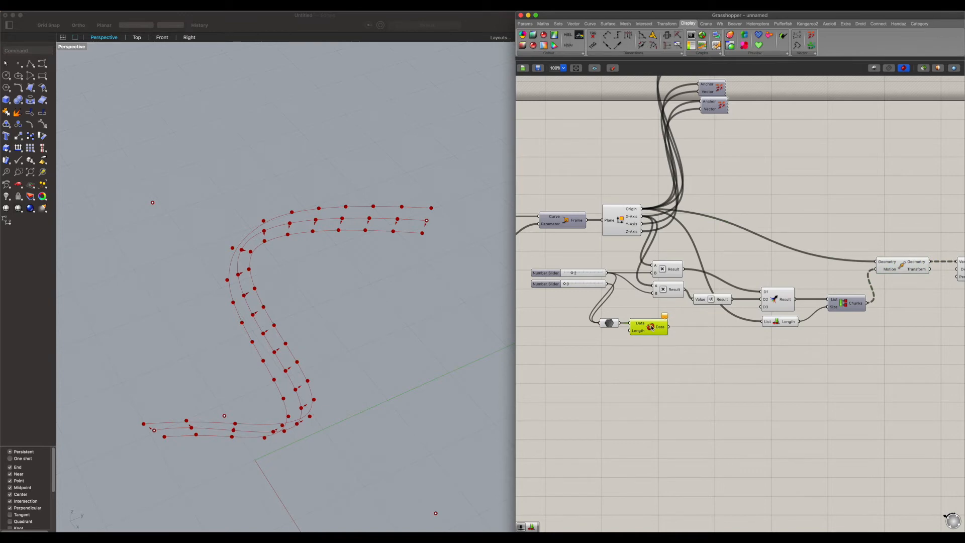
Move the Data parameter and Repeat Data component together to free space below List Length
shift+click(609, 323)
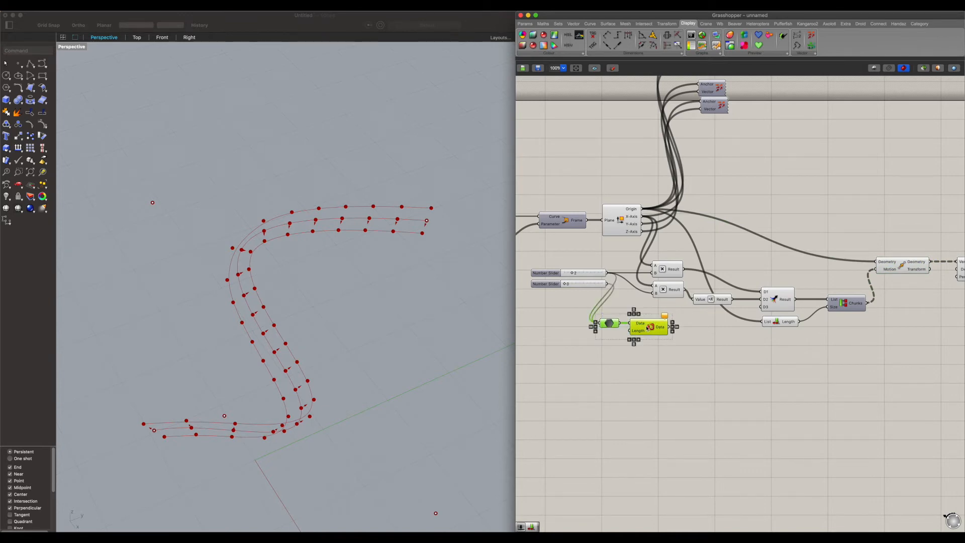
drag(647, 328, 730, 362)
click(806, 337)
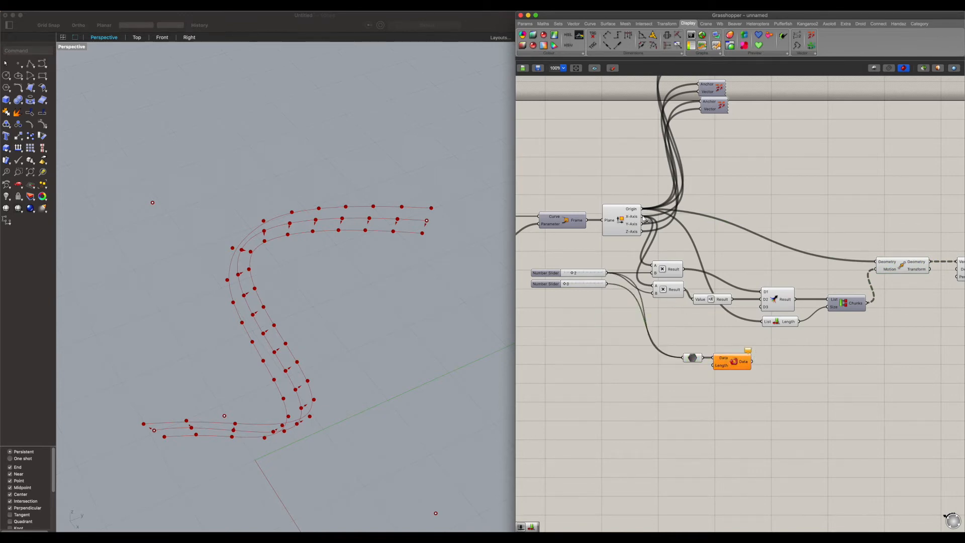
Move List Length closer to the Data parameter and connect its Length output to Repeat Data's Length input
mouse_move(636, 212)
drag(776, 324, 724, 329)
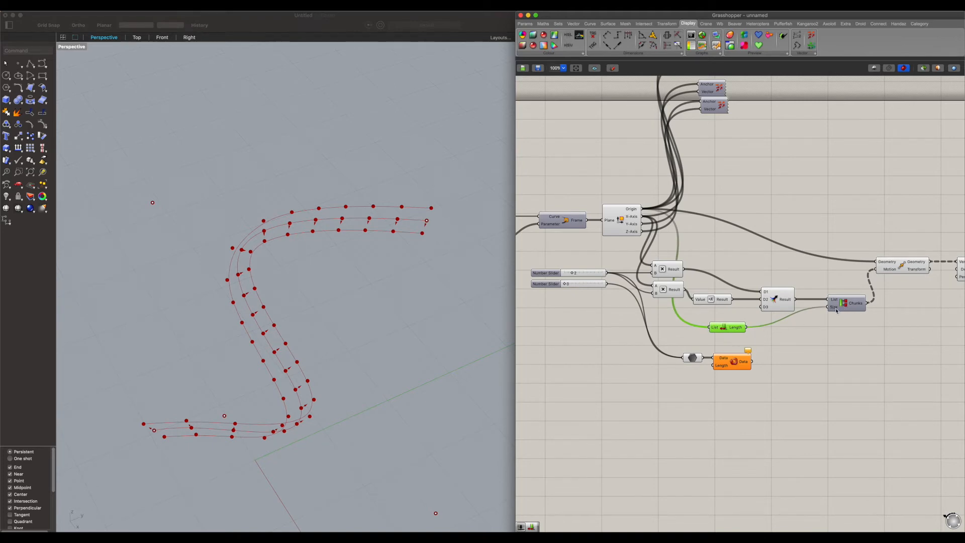
drag(724, 333, 693, 337)
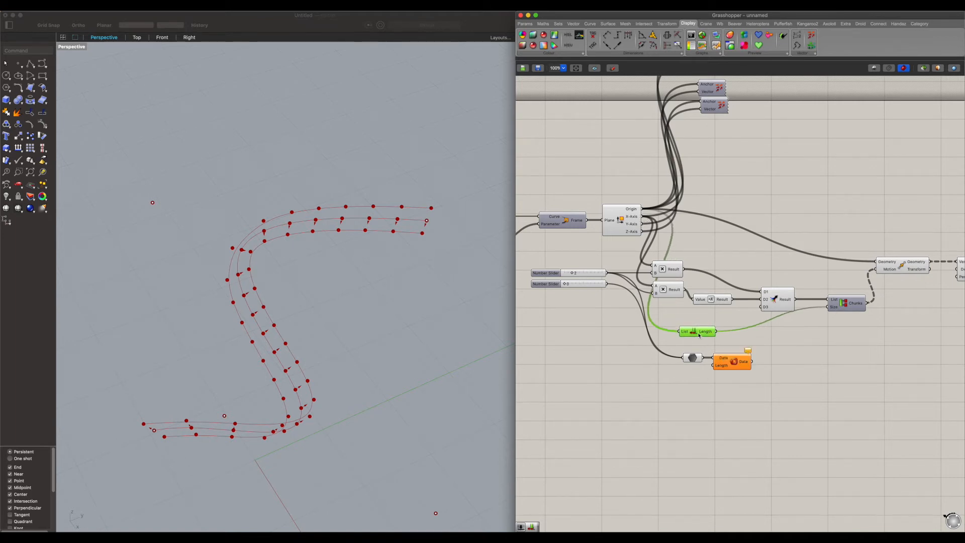
drag(716, 331, 746, 367)
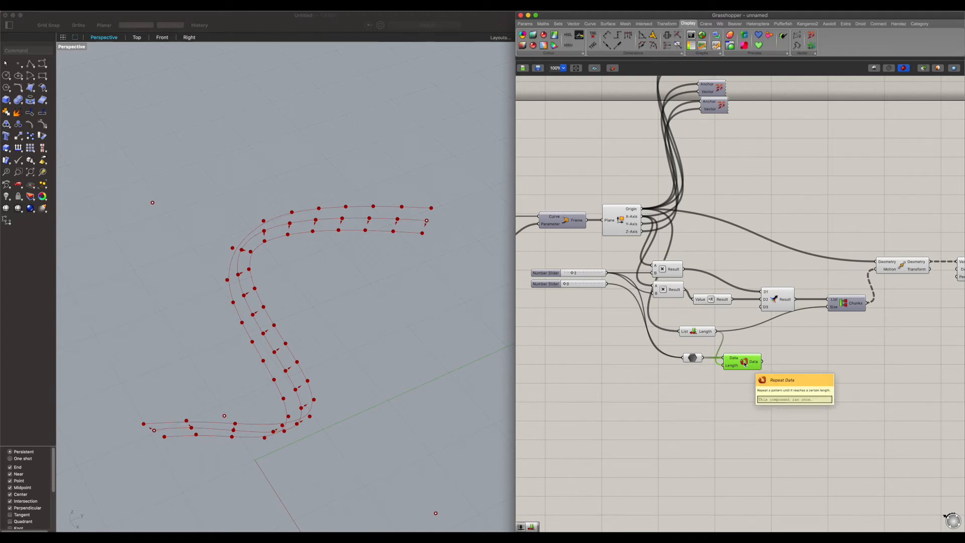
Add a Panel beside Repeat Data, connect Repeat Data's output to it and stretch the Panel taller to show the list
double_click(810, 372)
text(panel)
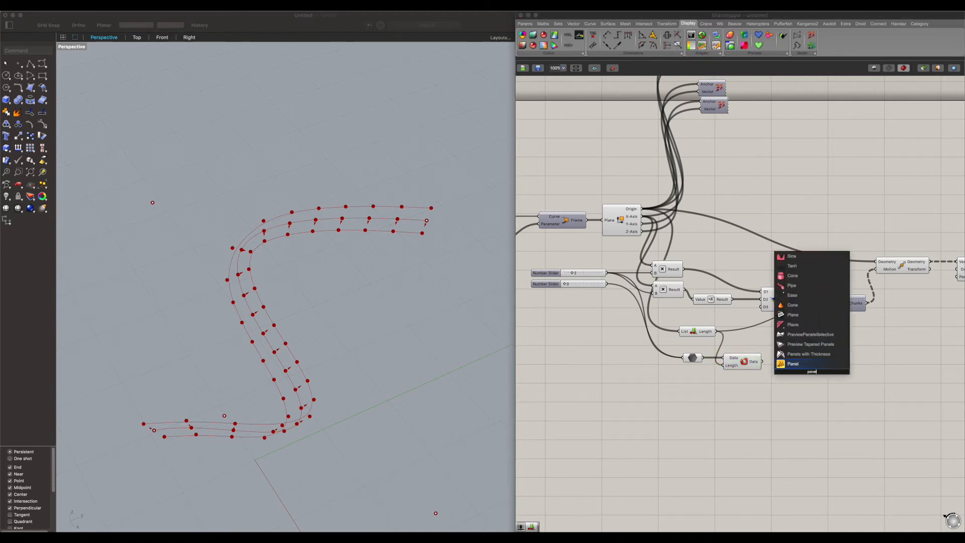
key(Return)
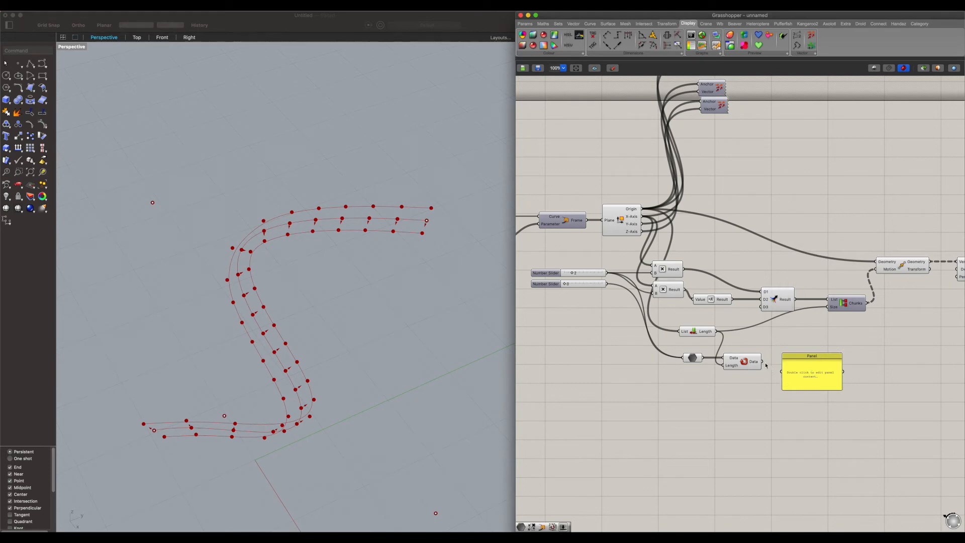
drag(780, 375, 782, 372)
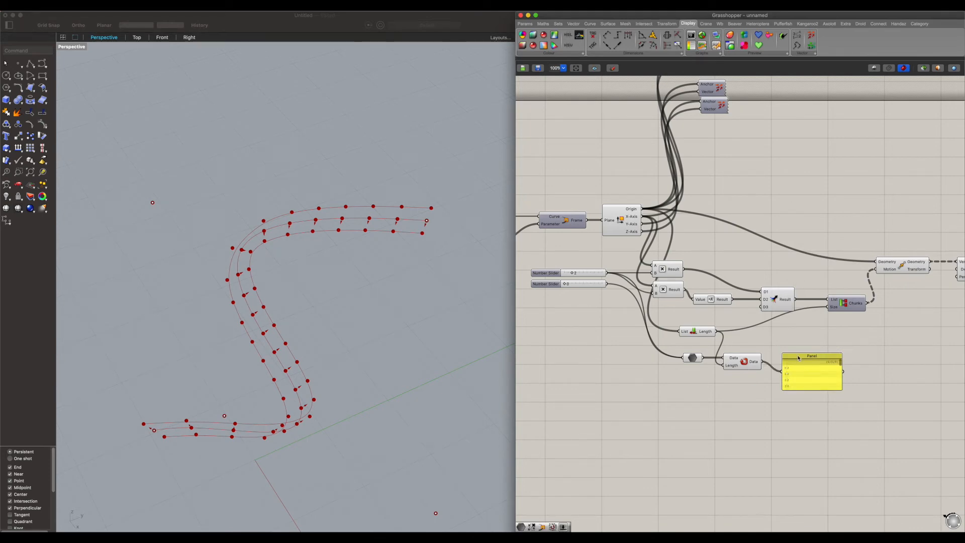
right_drag(816, 390, 798, 345)
drag(798, 345, 798, 443)
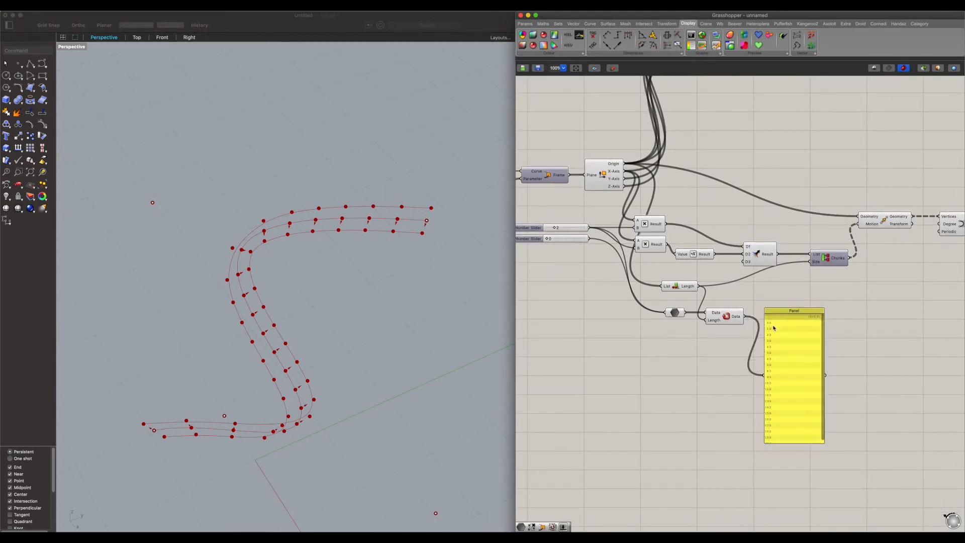
Move both Number Sliders down beside the Data parameter and check the repeated values in the Panel
drag(573, 222, 596, 301)
click(593, 305)
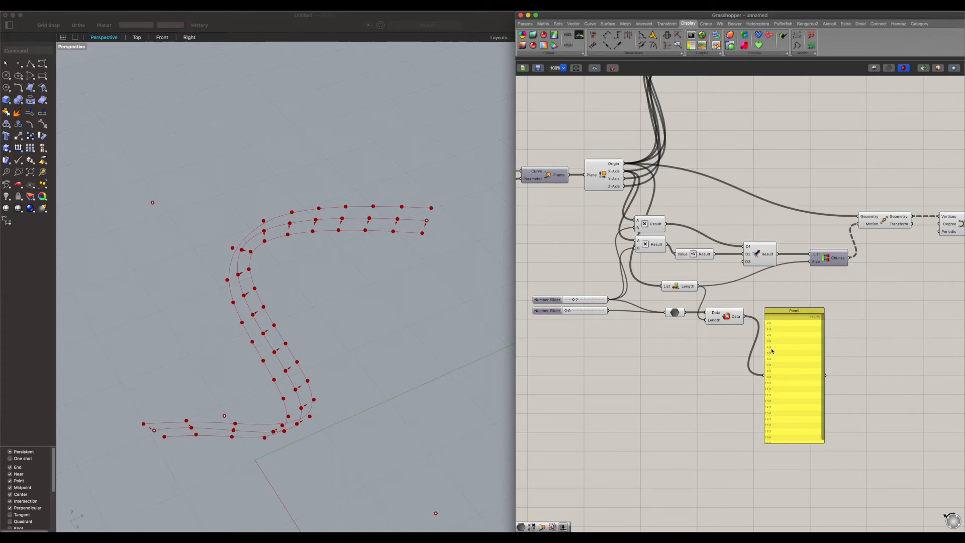
scroll(795, 392, down, 3)
scroll(802, 371, up, 3)
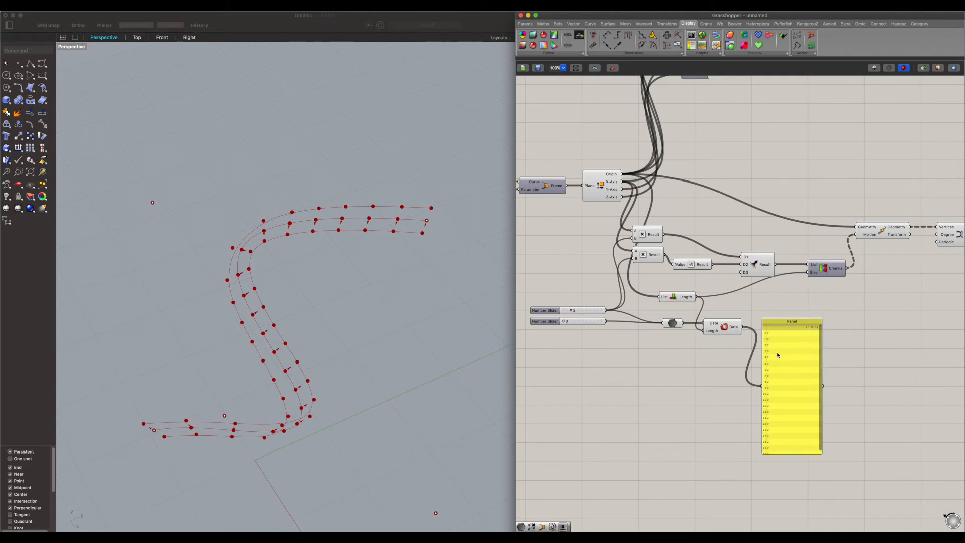
drag(691, 290, 707, 287)
click(785, 297)
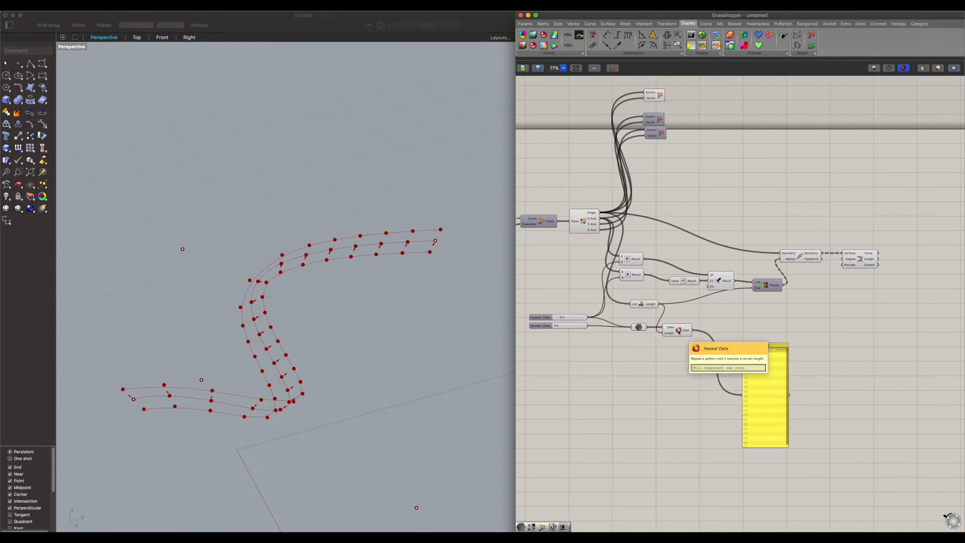
mouse_move(685, 332)
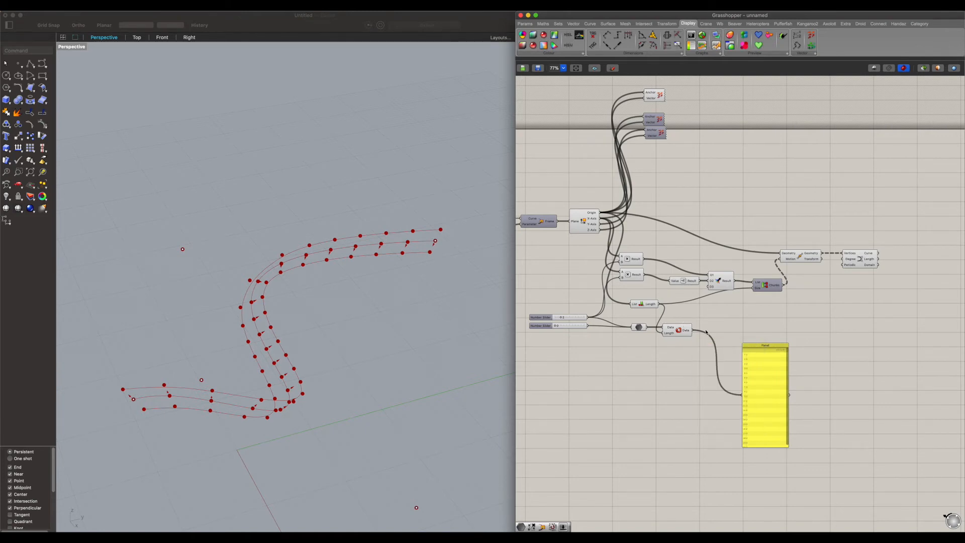
Move the Multiplication components and everything downstream, plus the Panel, farther right to clear space for Repeat Data
drag(901, 217, 734, 277)
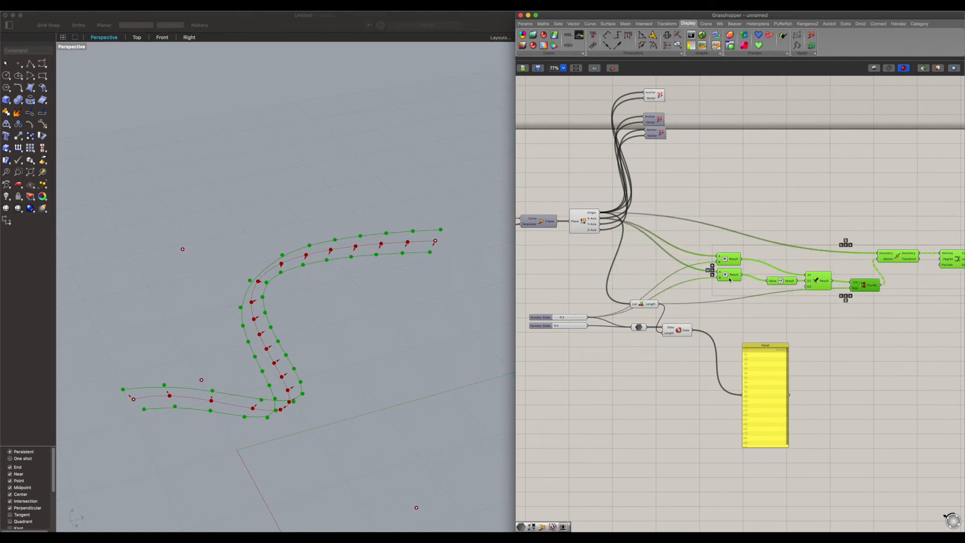
click(719, 323)
right_drag(646, 279, 634, 271)
drag(757, 346, 854, 341)
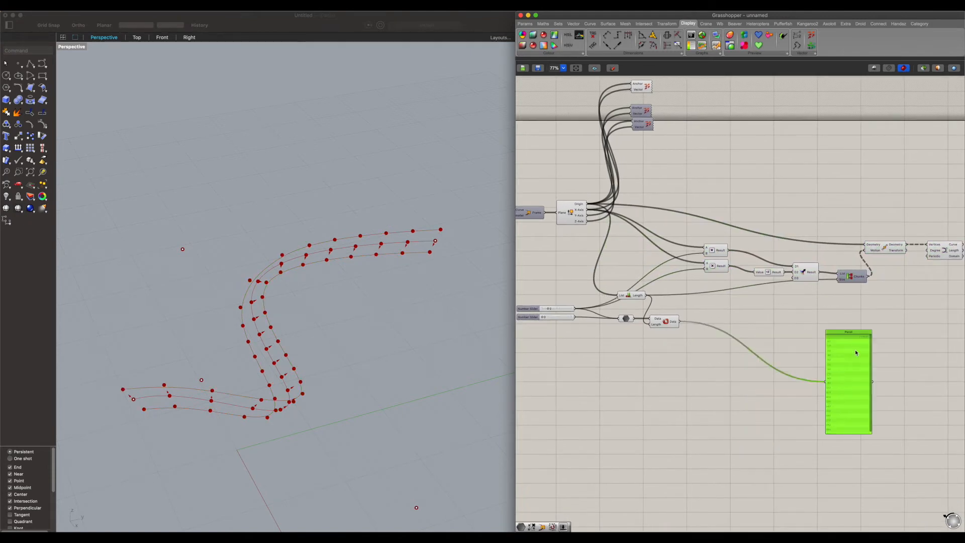
click(752, 312)
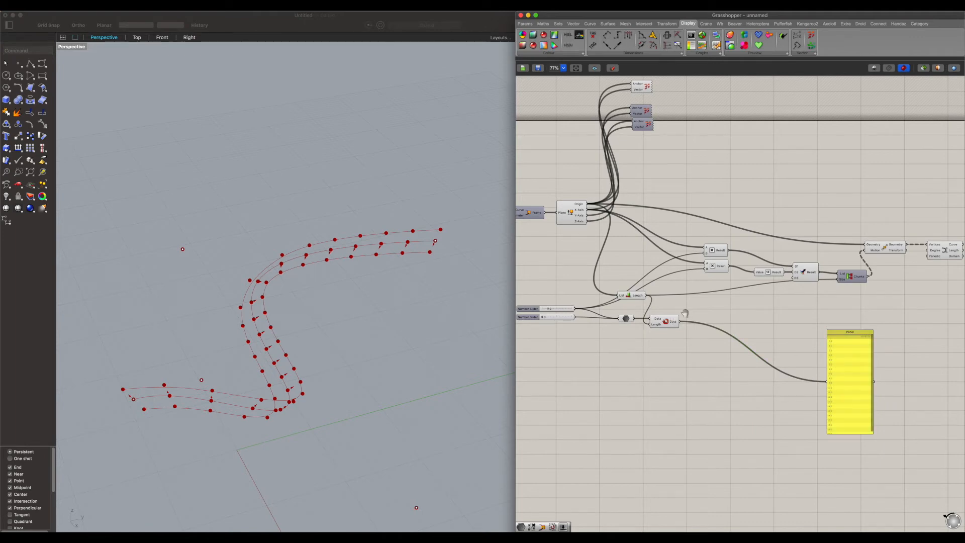
Reposition the sliders and Repeat Data, and connect Repeat Data's output to the B inputs of both Multiplication components
right_drag(684, 313, 673, 325)
drag(665, 329, 681, 325)
drag(554, 351, 566, 269)
drag(675, 322, 675, 320)
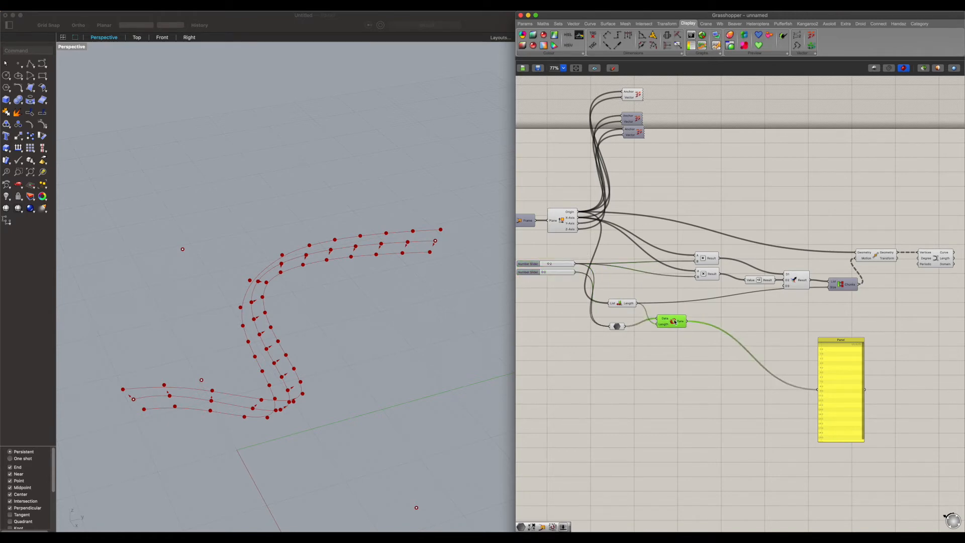
drag(699, 285, 696, 261)
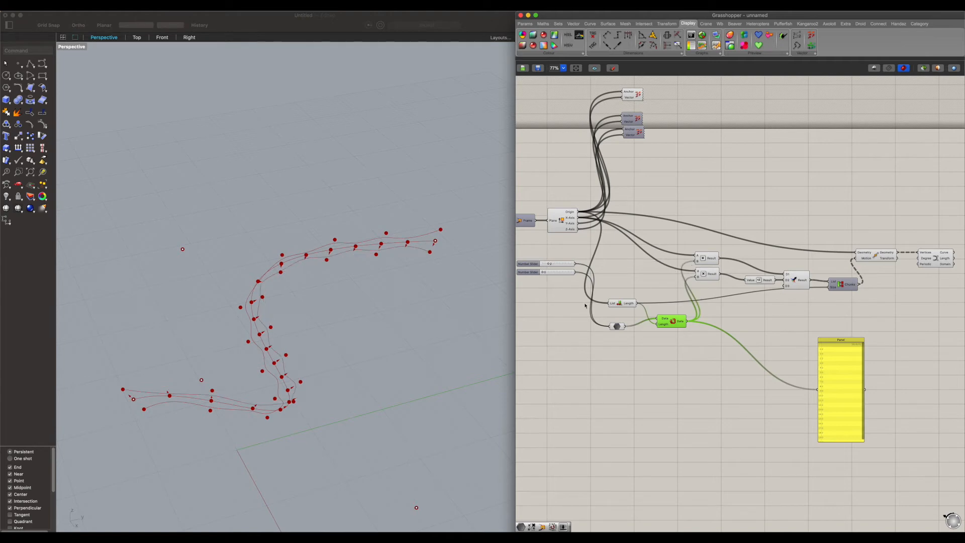
Set the first Number Slider to 6
right_drag(276, 285, 352, 284)
right_drag(718, 348, 852, 364)
scroll(670, 277, up, 2)
mouse_move(686, 282)
mouse_down()
mouse_move(709, 283)
mouse_move(701, 287)
mouse_up()
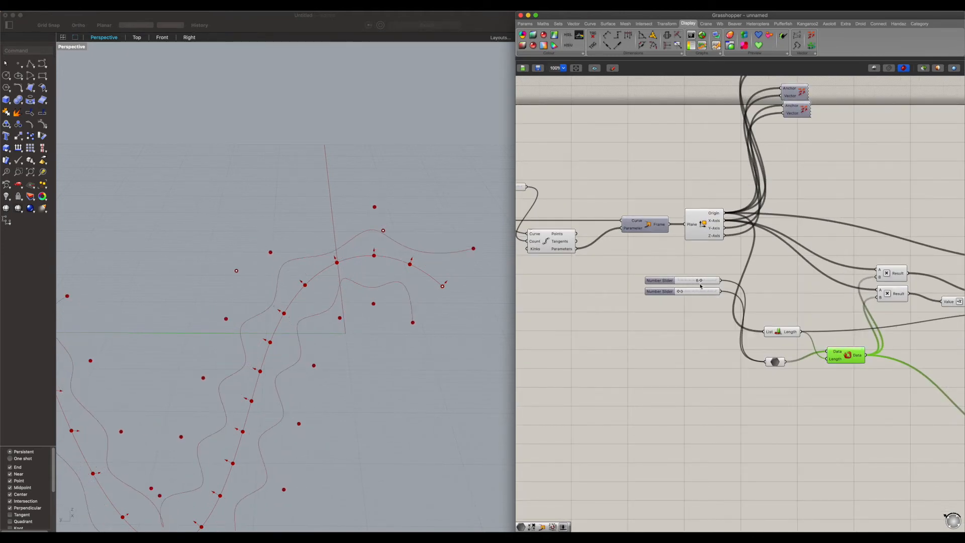
Lower the second Number Slider's minimum to -10 and set its value to -6
mouse_move(326, 306)
right_down()
mouse_move(310, 321)
mouse_move(265, 299)
mouse_move(226, 310)
mouse_move(336, 319)
right_up()
click(665, 290)
right_click(664, 289)
click(673, 268)
drag(702, 306, 697, 396)
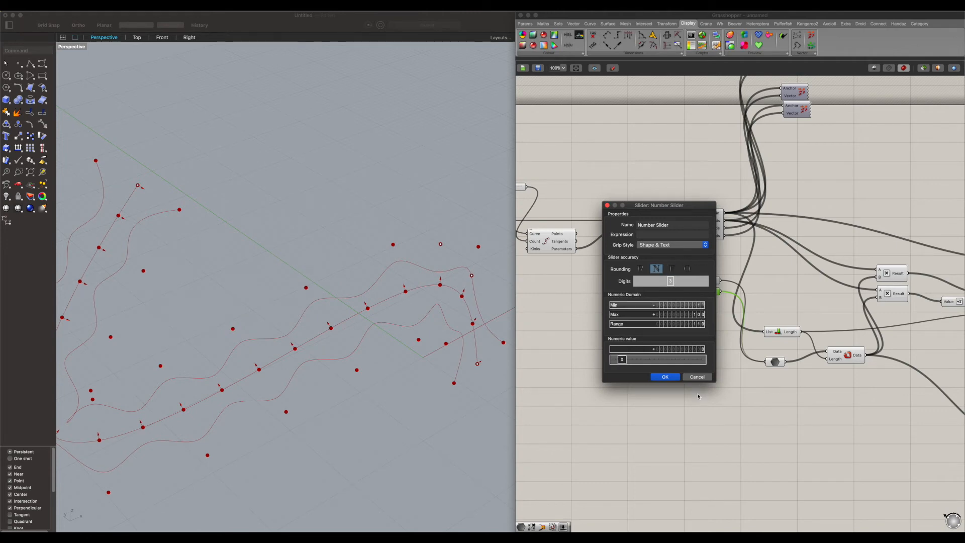
click(671, 379)
scroll(682, 291, up, 2)
drag(681, 293, 680, 292)
click(611, 304)
right_drag(478, 323, 402, 372)
scroll(546, 291, up, 5)
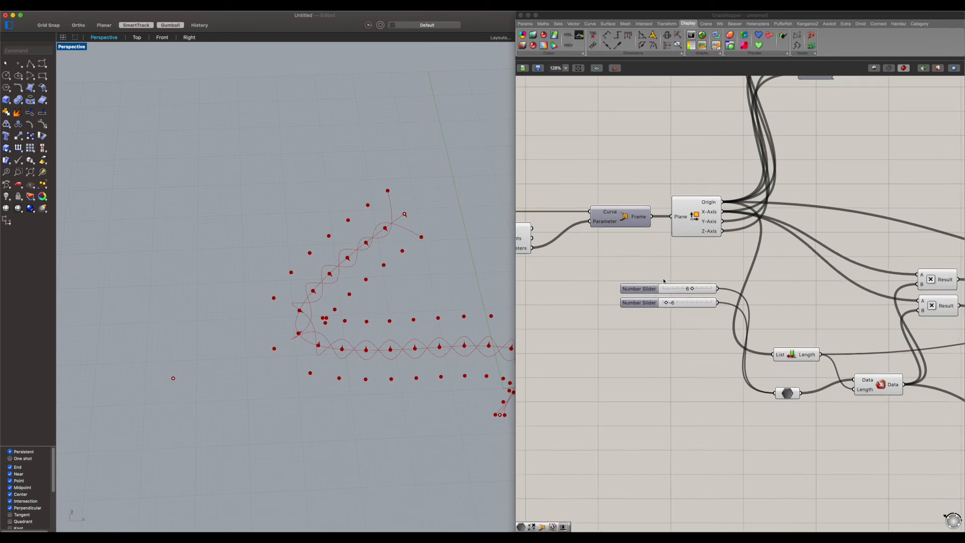
Set the first Number Slider to 3 and the second to -3
click(671, 308)
mouse_move(671, 308)
mouse_down()
mouse_move(697, 288)
mouse_move(689, 290)
mouse_move(723, 289)
mouse_move(691, 291)
mouse_move(666, 310)
mouse_up()
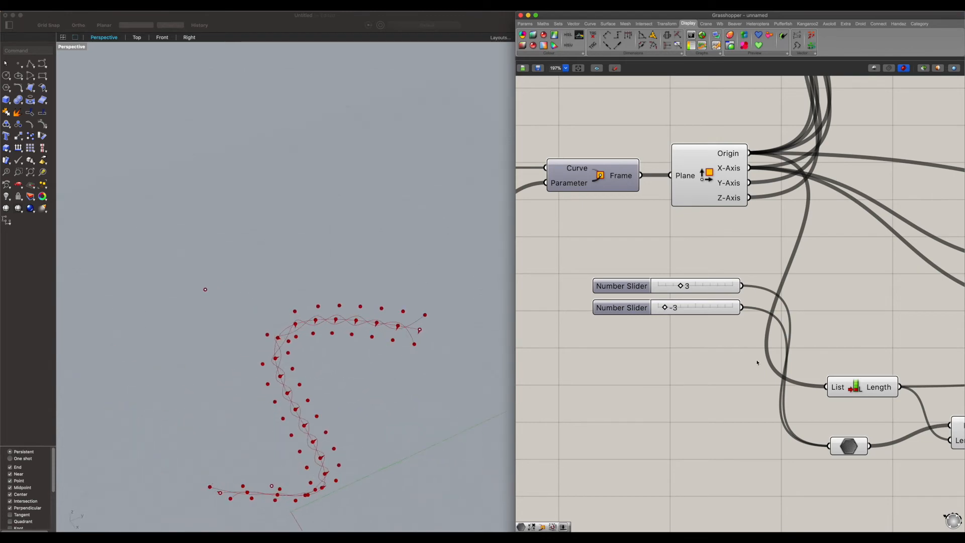
scroll(763, 346, down, 4)
scroll(684, 332, down, 5)
scroll(730, 331, up, 3)
right_drag(702, 317, 625, 310)
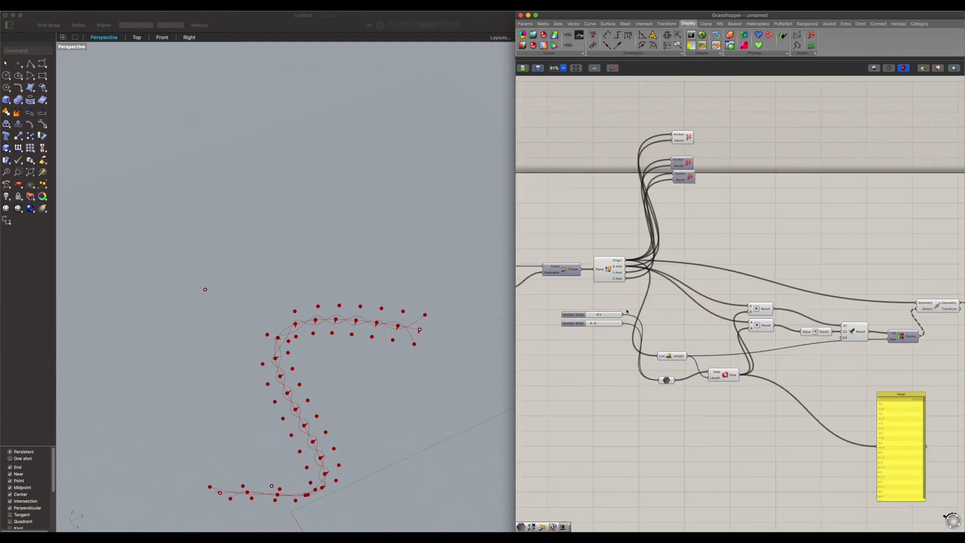
Delete the Panel connected to Repeat Data
right_drag(777, 352, 593, 344)
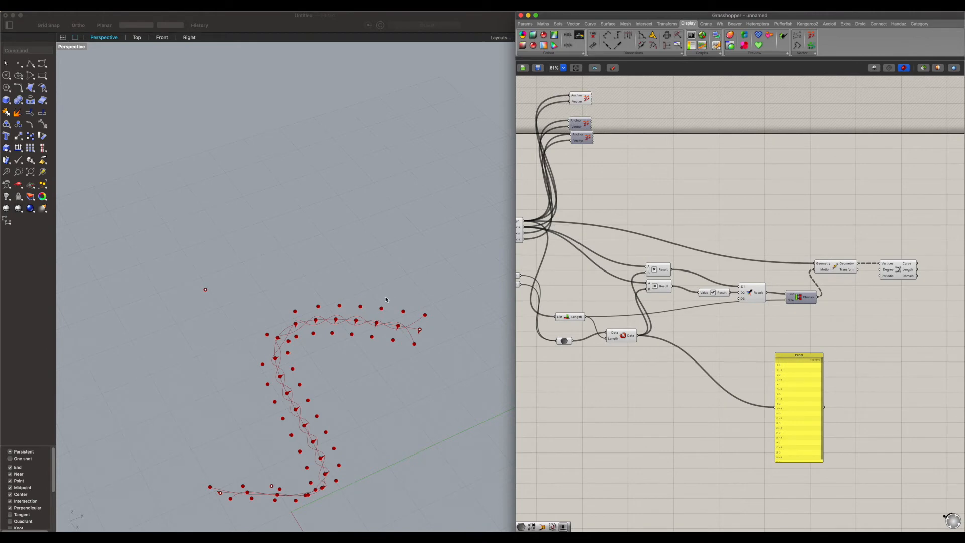
scroll(772, 369, down, 1)
click(801, 370)
key(Delete)
Tidy the layout, placing List Length and Repeat Data beside the Multiplications and the sliders beside the Data parameter
drag(938, 259, 699, 335)
drag(716, 297, 721, 294)
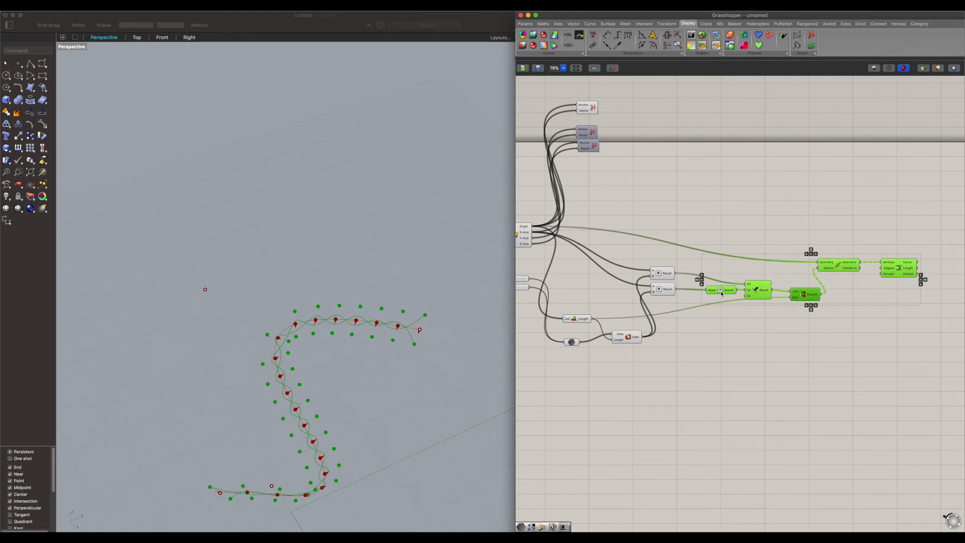
drag(623, 336, 622, 275)
drag(583, 321, 580, 282)
right_drag(593, 313, 679, 314)
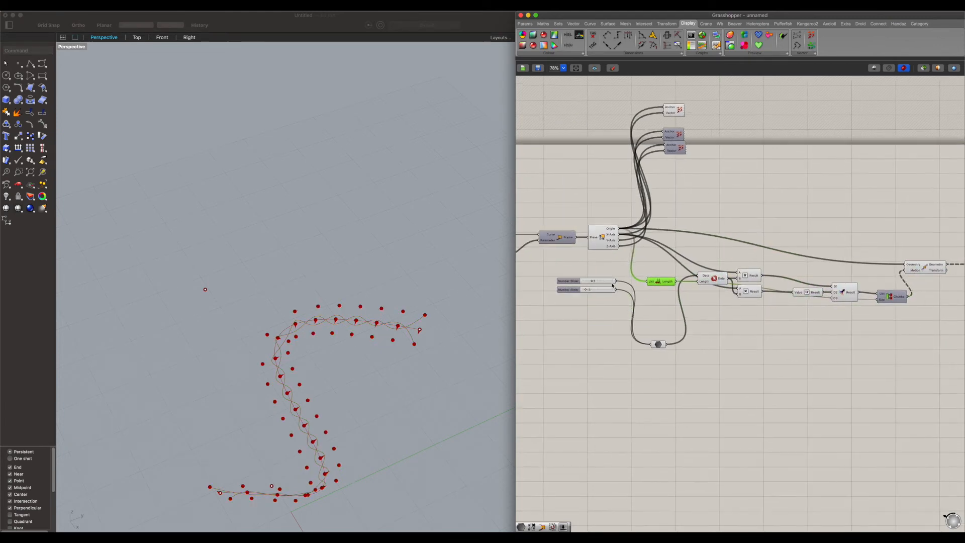
drag(609, 272, 628, 340)
Duplicate the whole offset branch, from its sliders to its curve component, below the original
scroll(634, 330, down, 1)
scroll(778, 325, down, 3)
drag(888, 370, 612, 265)
shift+drag(611, 341, 574, 299)
alt+drag(656, 285, 662, 360)
click(664, 332)
scroll(634, 328, up, 5)
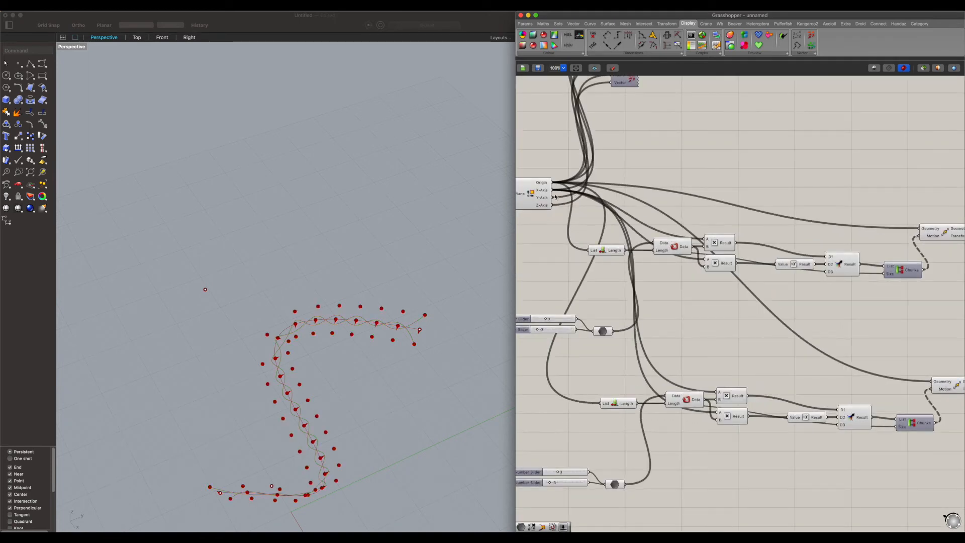
Connect the plane's Y-Axis output to the A inputs of both duplicated Multiplication components in place of the X-Axis
mouse_move(550, 197)
drag(552, 197, 717, 392)
drag(550, 197, 717, 412)
right_drag(331, 307, 311, 359)
scroll(343, 307, up, 6)
right_drag(343, 307, 315, 274)
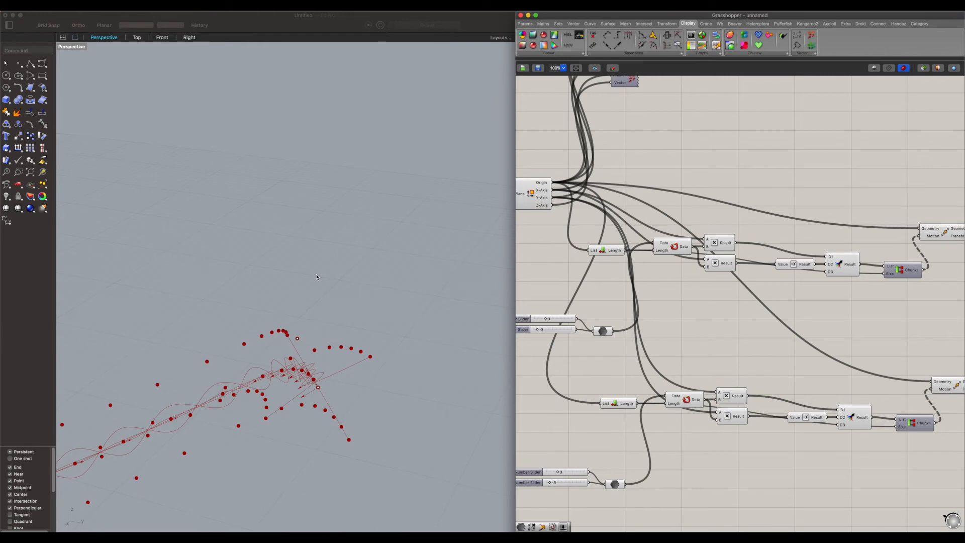
click(389, 345)
Turn off the preview of both Move components so their offset points are hidden in the viewport
scroll(391, 342, down, 9)
click(746, 297)
scroll(746, 297, down, 2)
right_drag(746, 294, 643, 261)
click(810, 213)
shift+click(814, 336)
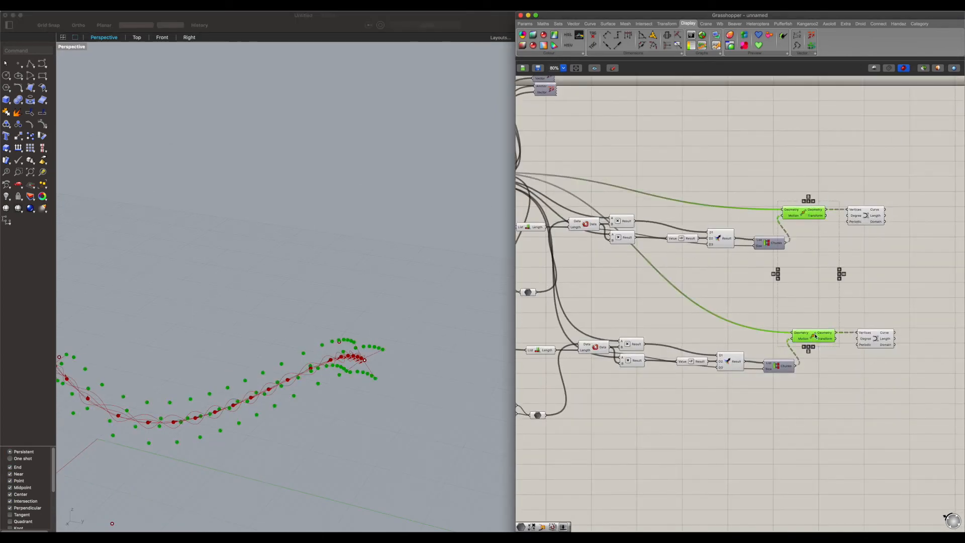
middle_click(814, 336)
click(830, 317)
click(839, 315)
right_drag(316, 319, 284, 326)
right_drag(522, 355, 688, 345)
scroll(661, 345, up, 1)
right_drag(393, 344, 301, 293)
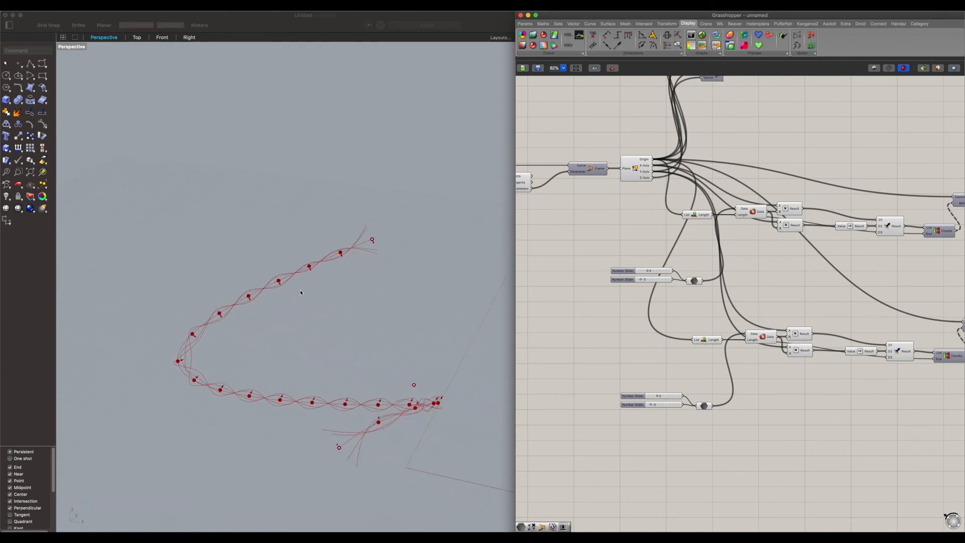
scroll(655, 392, up, 2)
drag(663, 400, 660, 403)
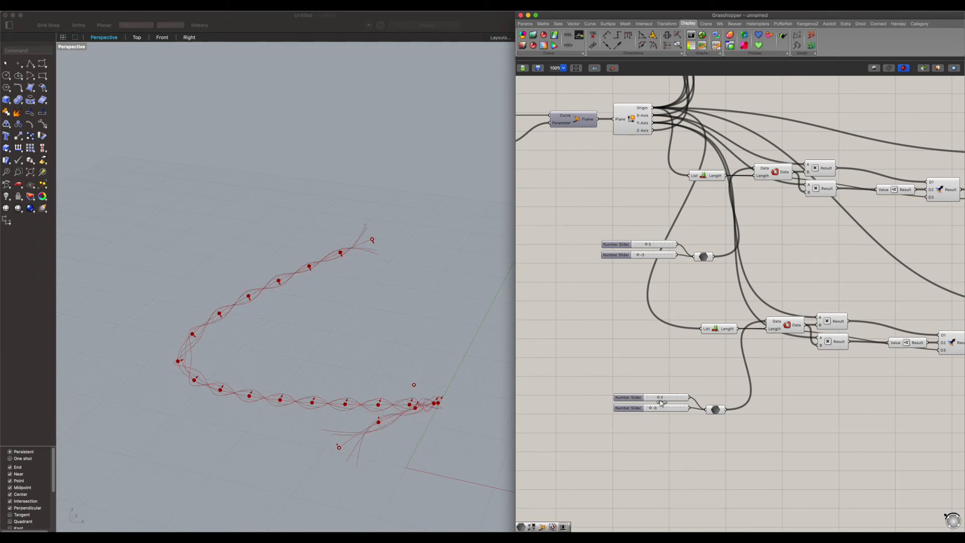
Add two more Number Sliders with values 0 and 5 below the upper slider pair
right_drag(681, 422, 668, 396)
double_click(613, 269)
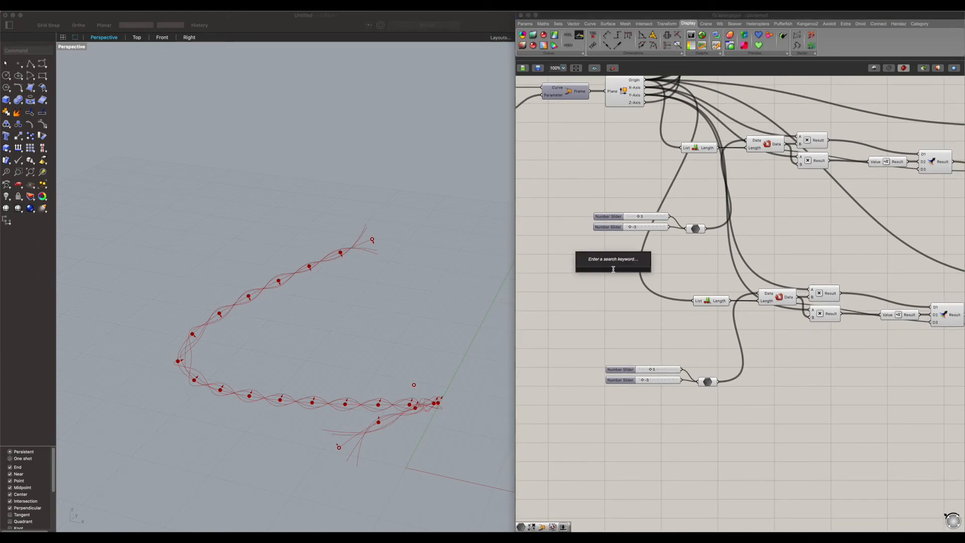
text(0)
key(Return)
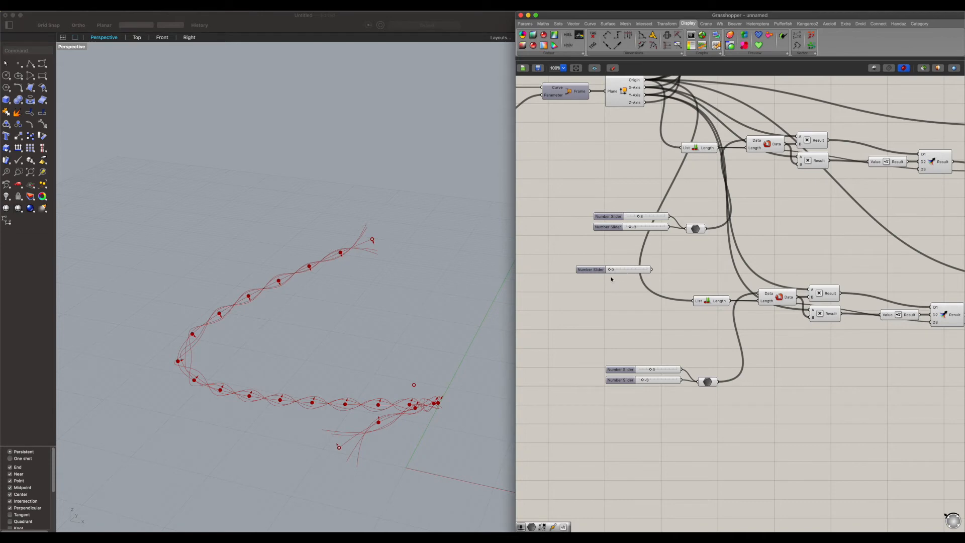
double_click(611, 278)
text(5)
key(Return)
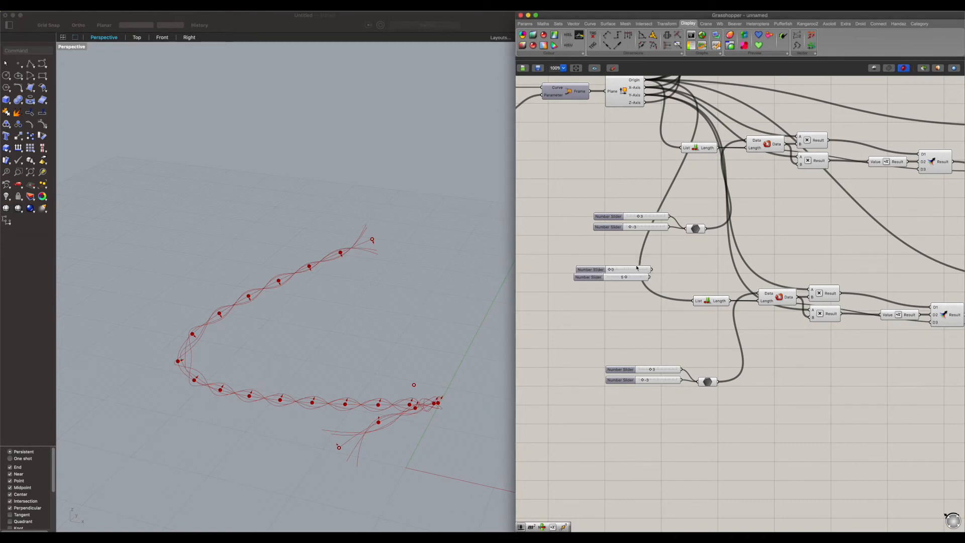
Connect the 0 and 5 sliders to the upper Data parameter, and connect a copied pair to the lower Data parameter
drag(656, 273, 687, 232)
drag(611, 259, 613, 399)
click(692, 396)
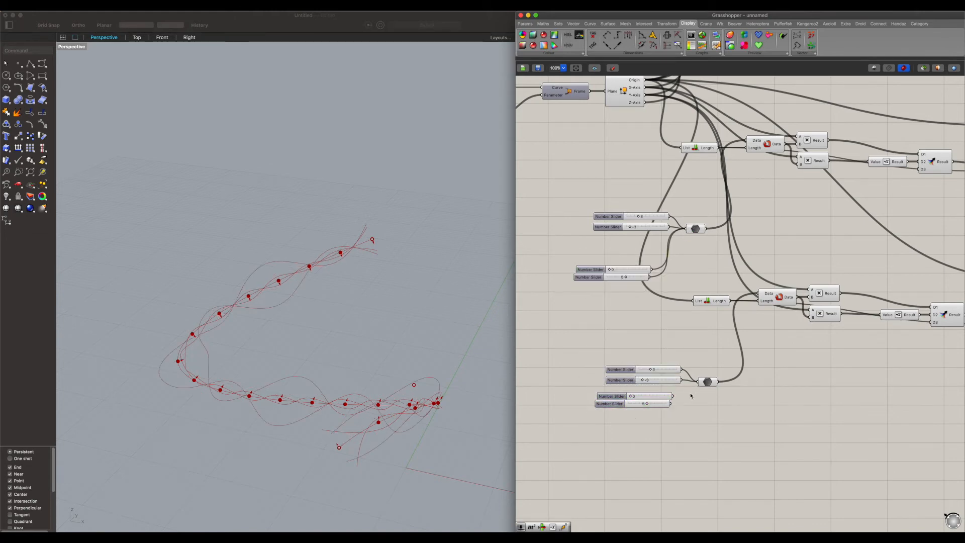
drag(673, 397, 699, 382)
Set the lower branch's copied sliders to 10 and 0, and lower the value of its negative slider
right_drag(354, 301, 395, 231)
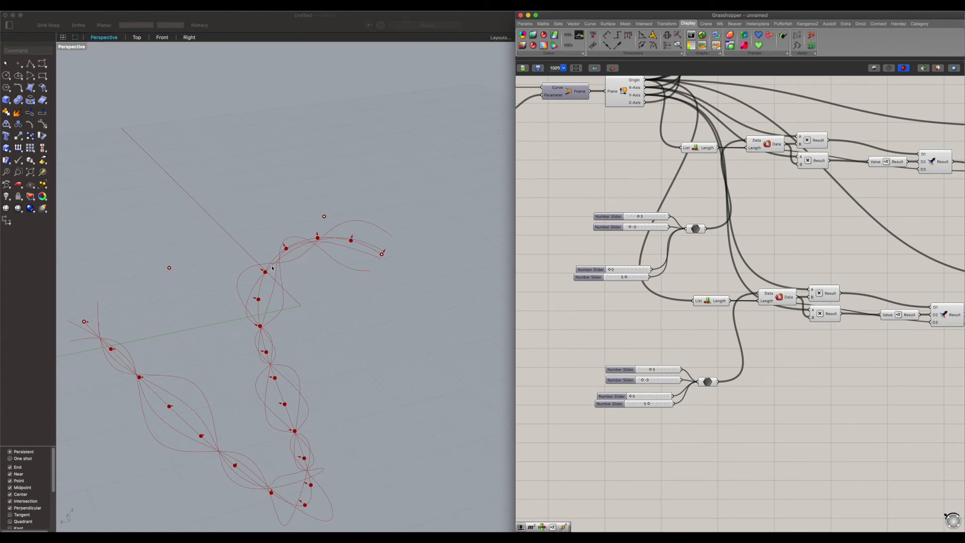
mouse_move(284, 292)
right_down()
mouse_move(266, 288)
mouse_move(280, 276)
right_up()
scroll(280, 276, down, 5)
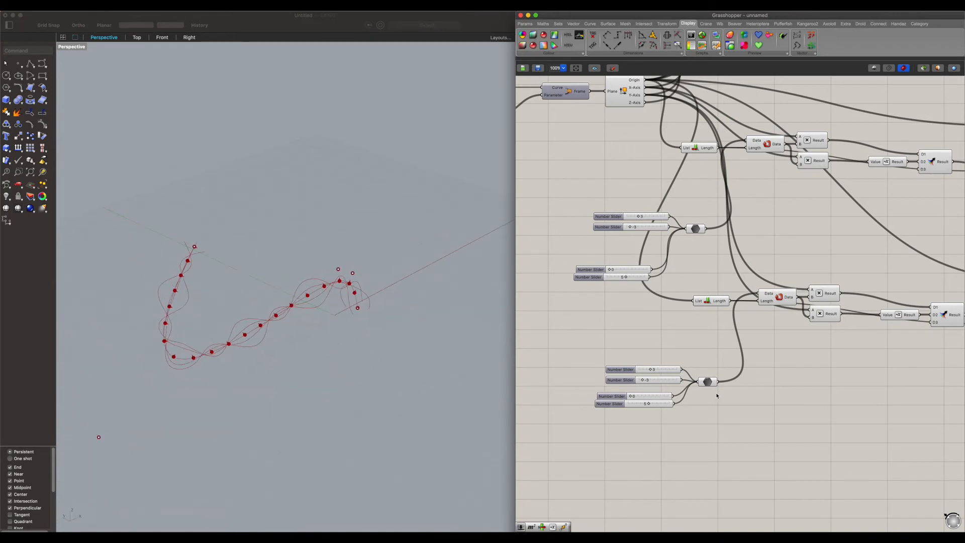
scroll(637, 401, up, 2)
mouse_move(623, 385)
mouse_down()
mouse_move(666, 397)
mouse_move(613, 402)
mouse_up()
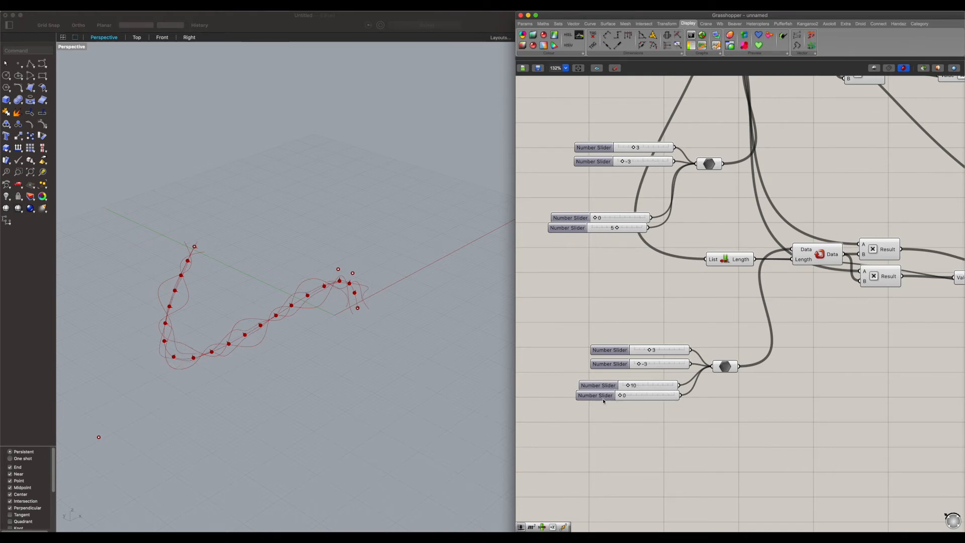
mouse_move(641, 366)
mouse_down()
mouse_move(652, 366)
mouse_move(632, 368)
mouse_up()
Select the two curve components at the ends of both branches and align them vertically on their right edges
scroll(690, 332, down, 5)
right_drag(405, 246, 303, 274)
right_drag(295, 246, 287, 272)
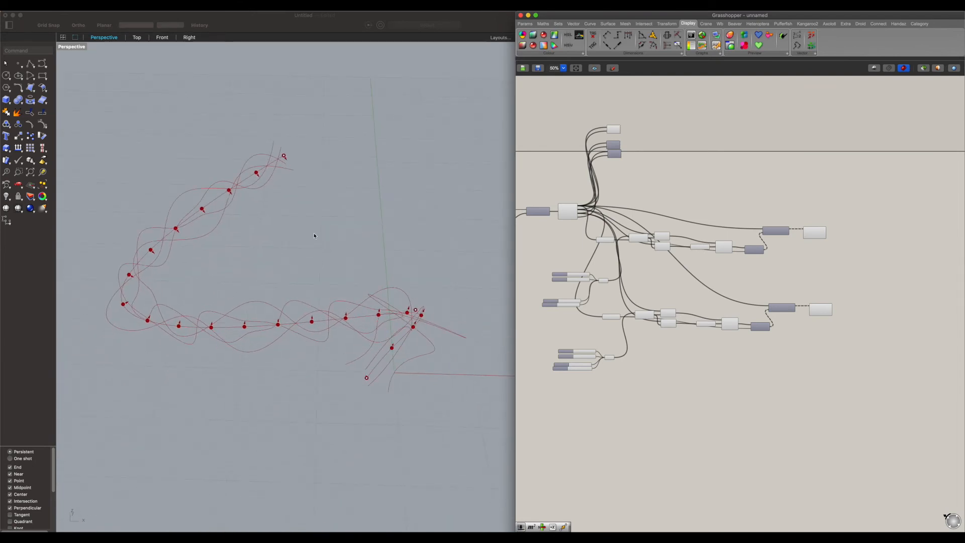
drag(855, 208, 813, 349)
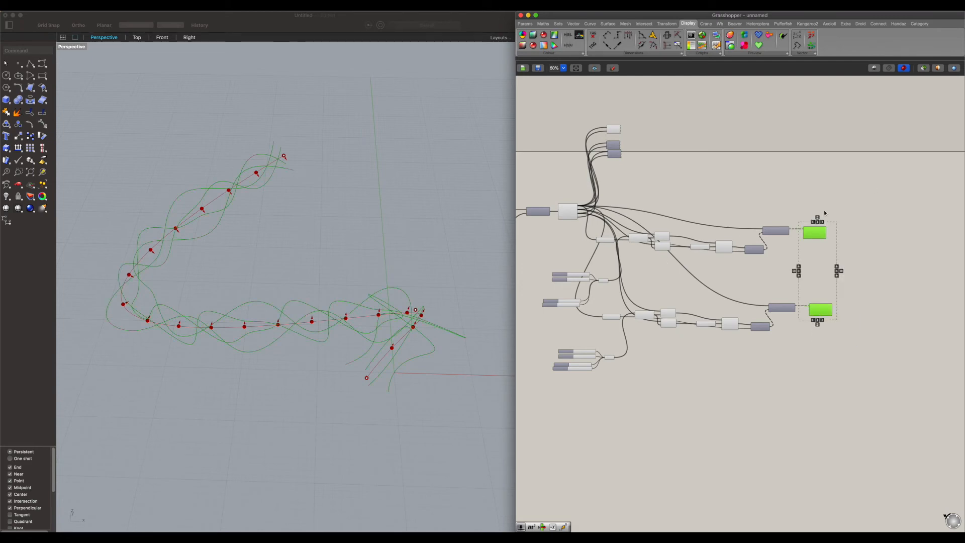
click(824, 218)
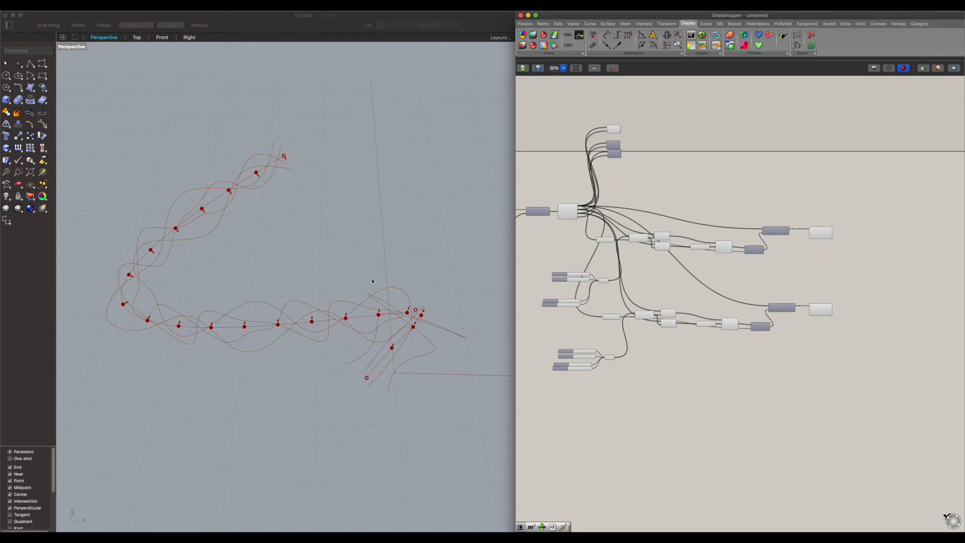
Switch to Photoshop and sketch a wavy double-line tube beside the diagram, with an arrow leading to it and circles at its lower end
key(super+Tab)
mouse_move(370, 391)
mouse_down()
mouse_move(427, 308)
mouse_move(428, 234)
mouse_up()
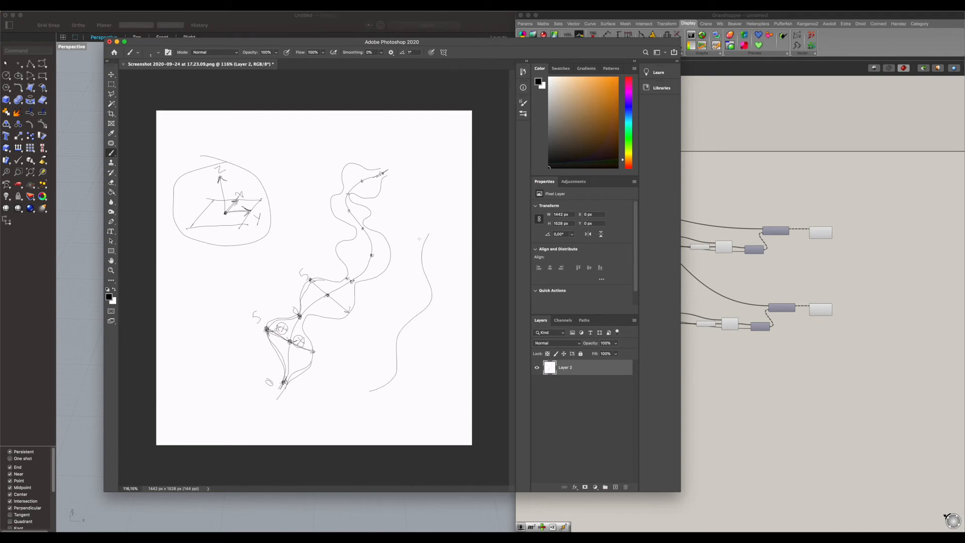
drag(356, 300, 398, 317)
mouse_move(368, 390)
mouse_down()
mouse_move(391, 387)
mouse_move(404, 341)
mouse_move(437, 296)
mouse_move(430, 239)
mouse_up()
drag(375, 390, 374, 397)
drag(392, 382, 400, 377)
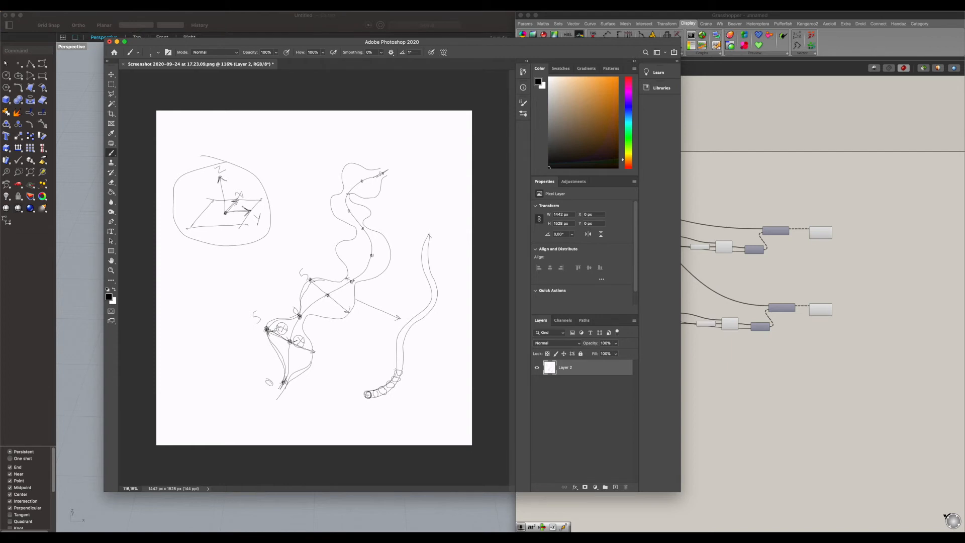
Extend the tube sketch with an extra outline and a cross-section circle partway along, then switch back to Grasshopper
drag(386, 381, 365, 388)
mouse_move(396, 354)
mouse_down()
mouse_move(400, 325)
mouse_move(431, 291)
mouse_move(418, 249)
mouse_move(426, 235)
mouse_up()
mouse_move(408, 330)
mouse_down()
mouse_move(399, 326)
mouse_move(409, 328)
mouse_up()
click(737, 386)
click(445, 251)
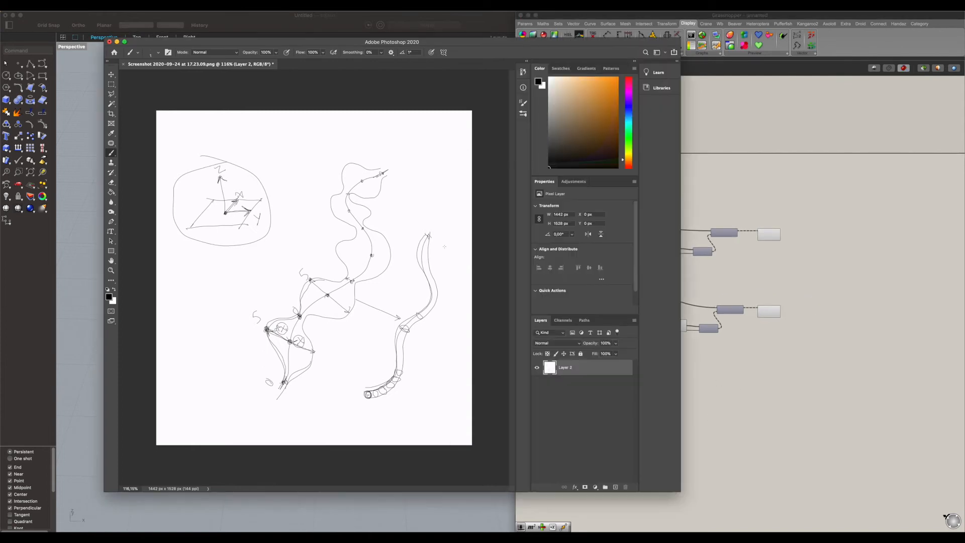
key(super+Tab)
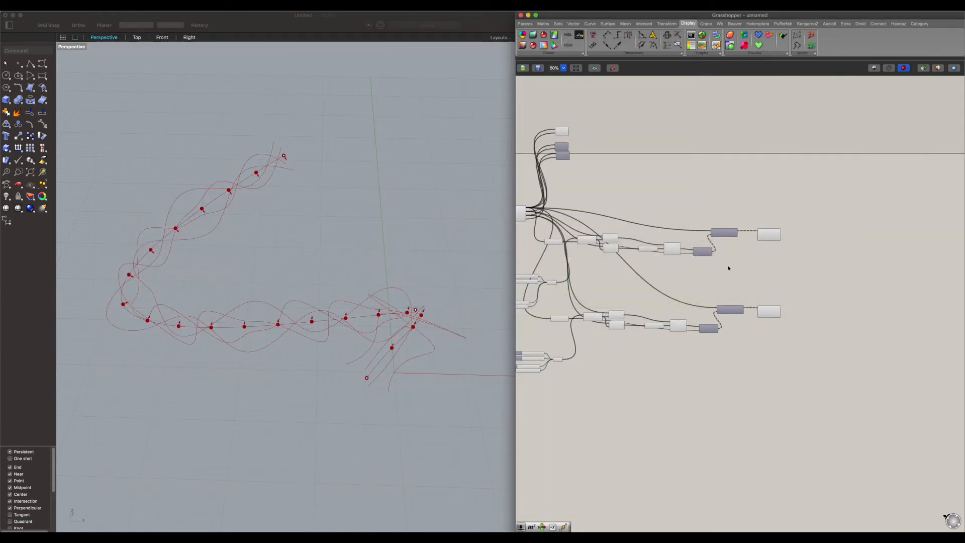
Turn off the preview of the lower branch's curve component so only the upper branch's wavy curves show
scroll(741, 240, up, 4)
click(702, 217)
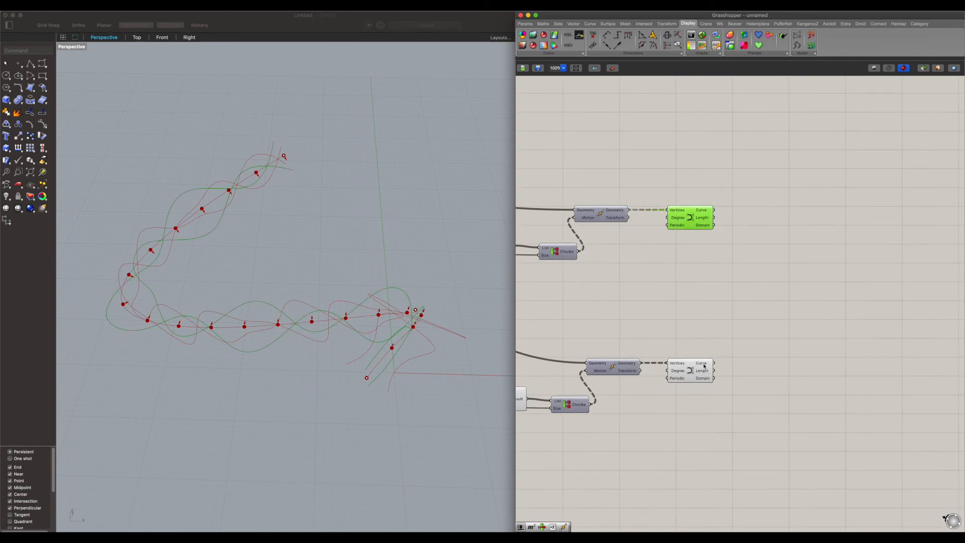
click(690, 370)
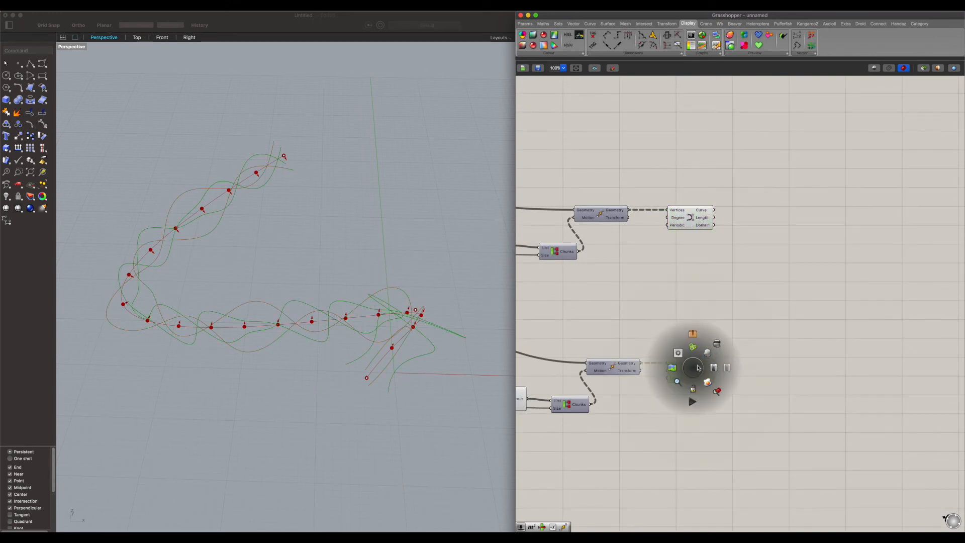
right_drag(412, 345, 495, 289)
Add a Divide Curve component after the upper branch and connect the curve output to its Curve input
mouse_move(705, 215)
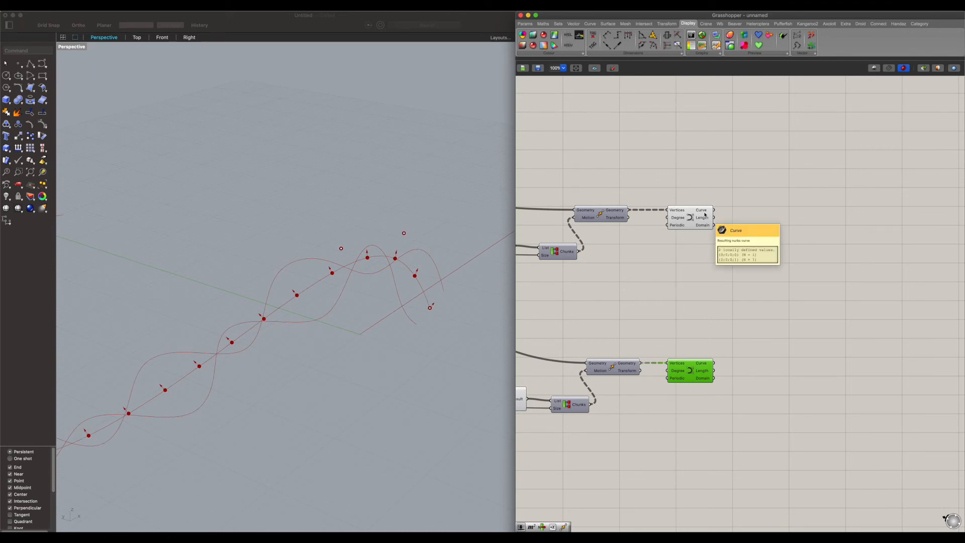
double_click(767, 207)
text(div)
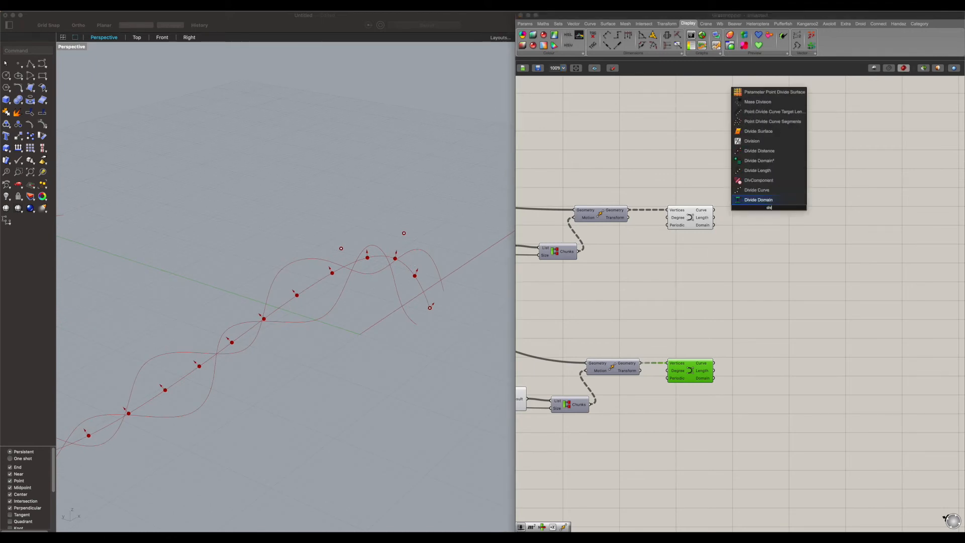
click(756, 189)
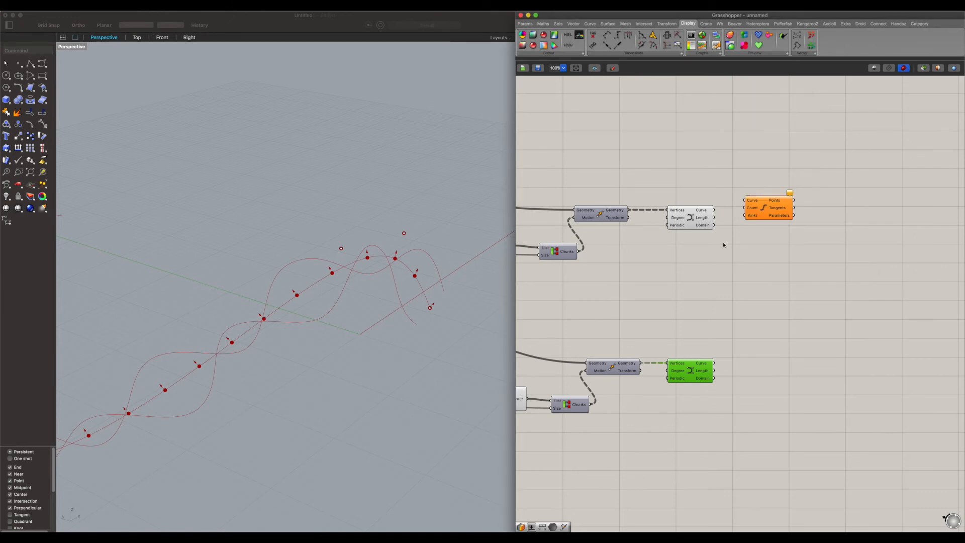
drag(768, 208, 783, 209)
drag(713, 210, 819, 217)
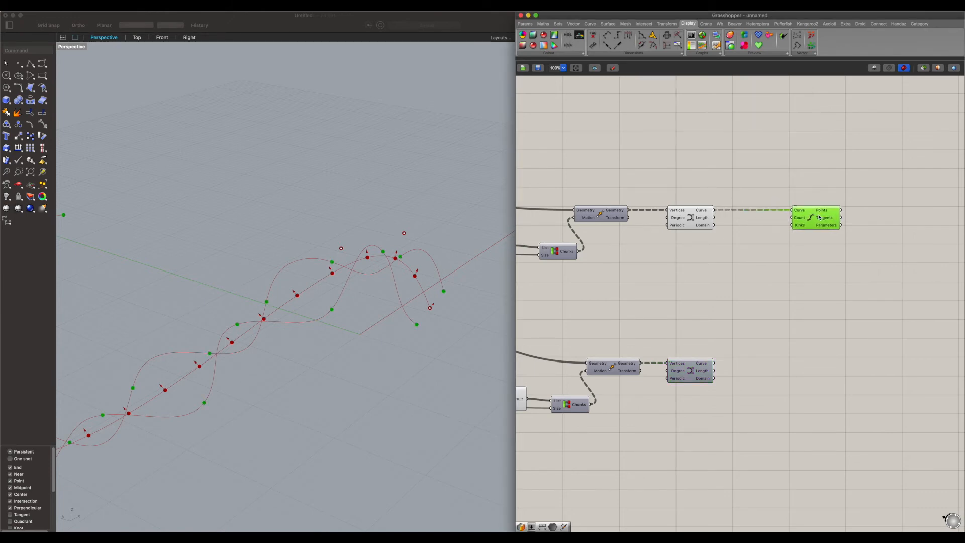
right_drag(793, 234, 786, 231)
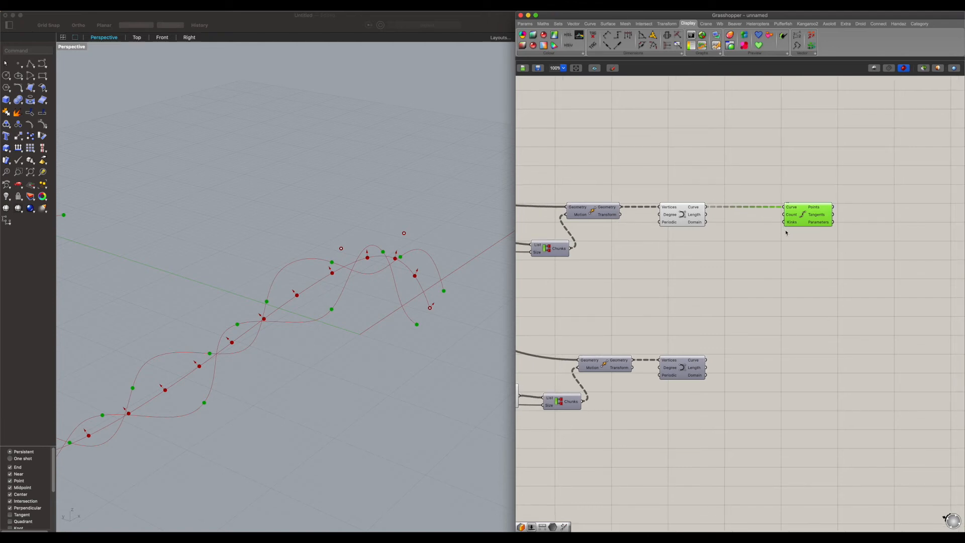
Add a Number Slider with value 200 and connect it to the Count input of Divide Curve
double_click(749, 261)
text(200)
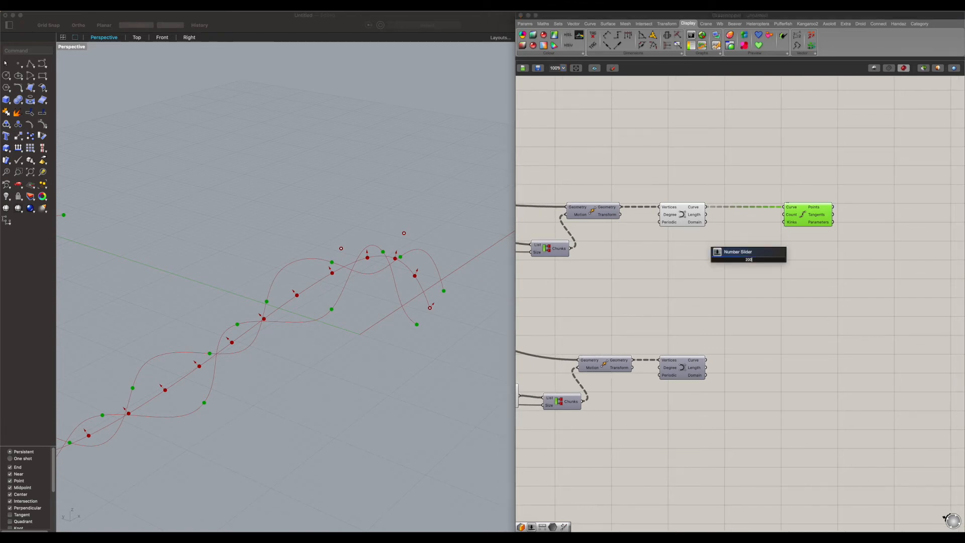
key(Return)
drag(775, 261, 731, 246)
click(747, 247)
drag(772, 222, 783, 215)
click(799, 216)
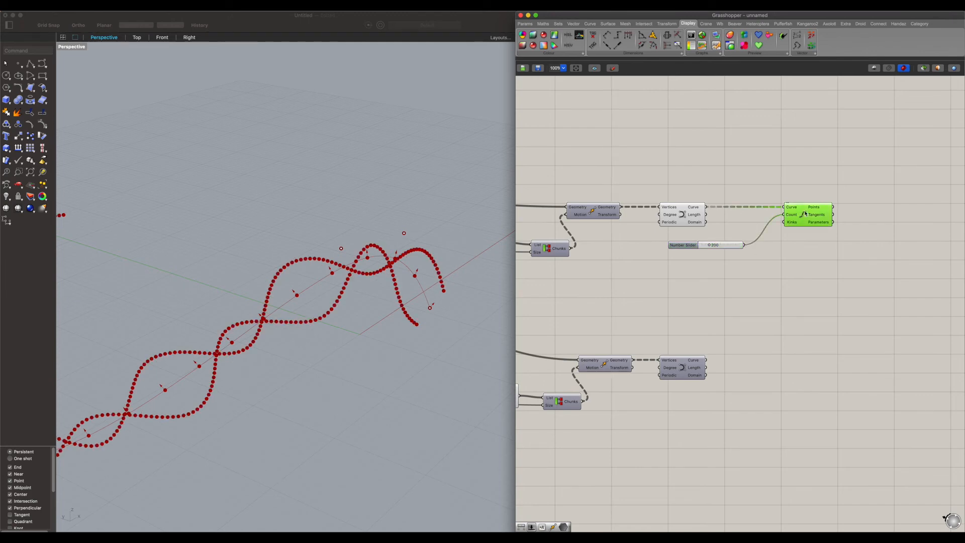
mouse_move(422, 286)
right_down()
mouse_move(375, 294)
mouse_move(433, 274)
mouse_move(419, 269)
right_up()
scroll(419, 269, up, 3)
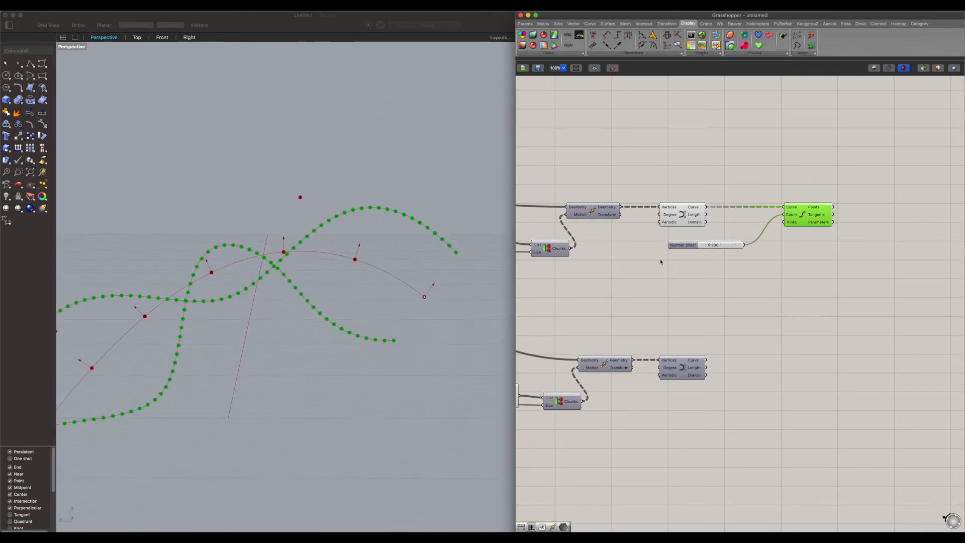
Add a Circle component defined by plane and radius, and connect the division Points to its Plane input
mouse_move(824, 210)
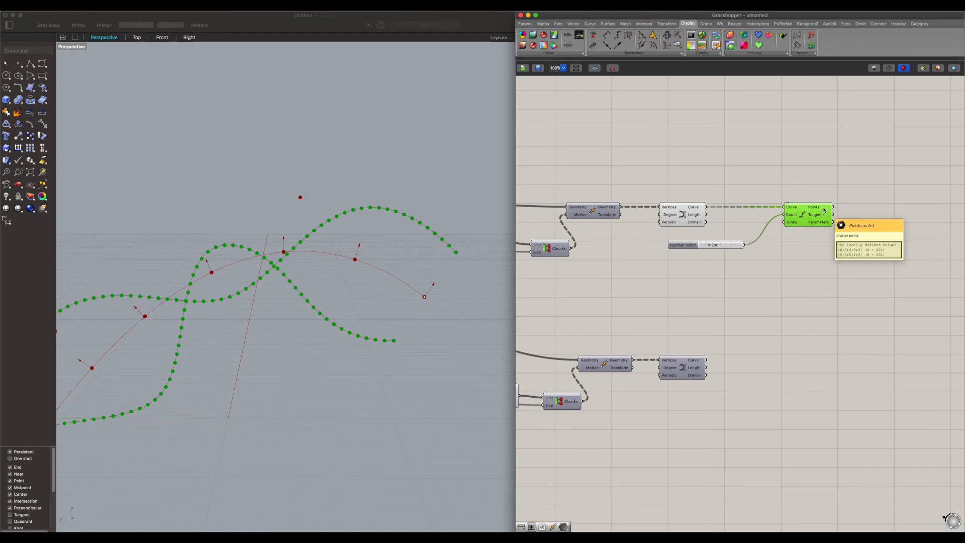
double_click(870, 211)
text(ci)
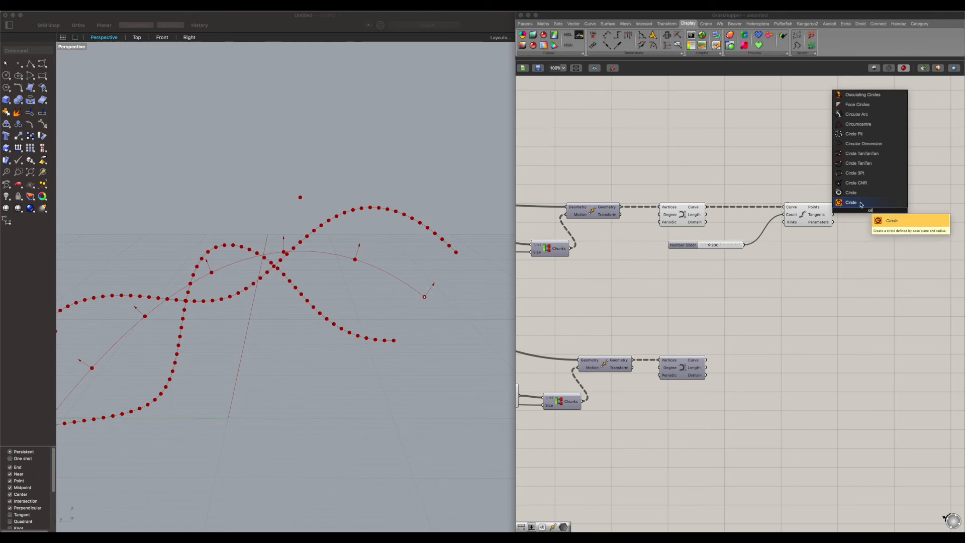
click(862, 203)
click(870, 211)
right_drag(880, 226, 810, 229)
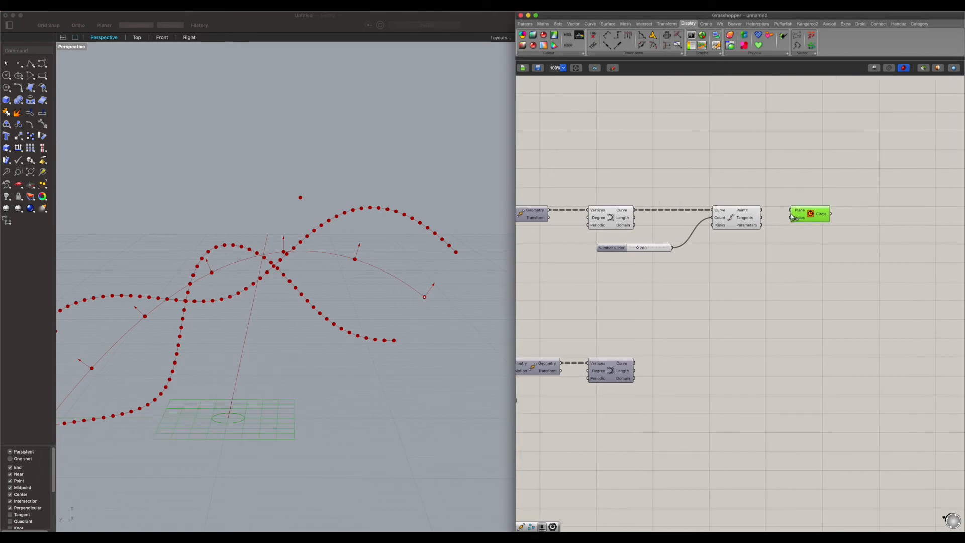
click(758, 211)
drag(760, 210, 791, 210)
click(803, 215)
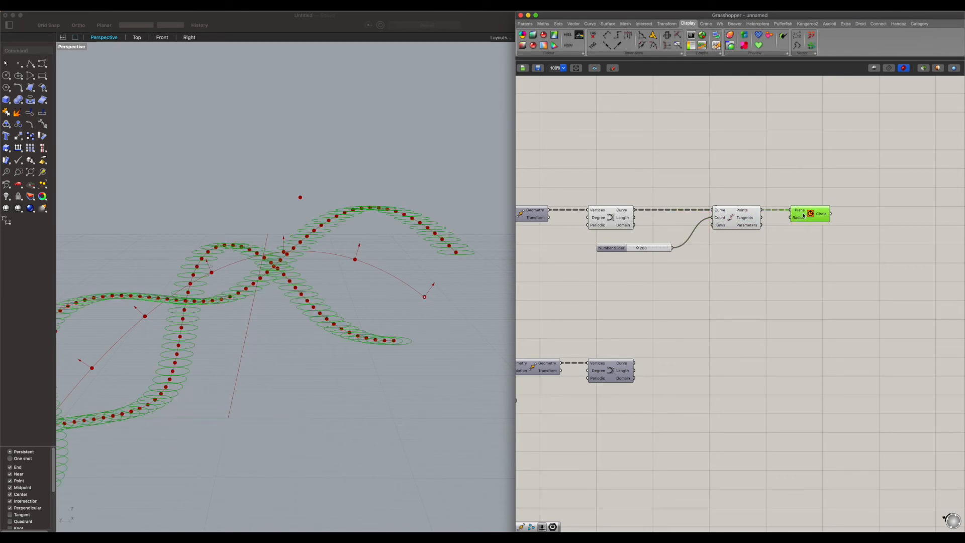
click(675, 329)
right_drag(358, 235, 348, 309)
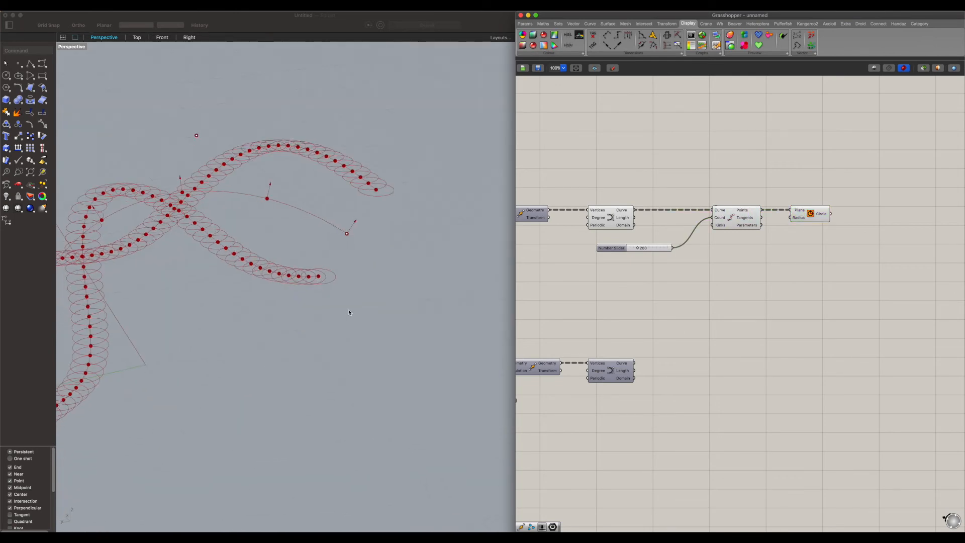
Add a 0.6 Number Slider, connect it to the Circle's Radius input, and lower its value to 0.4
scroll(348, 309, down, 8)
scroll(803, 246, up, 3)
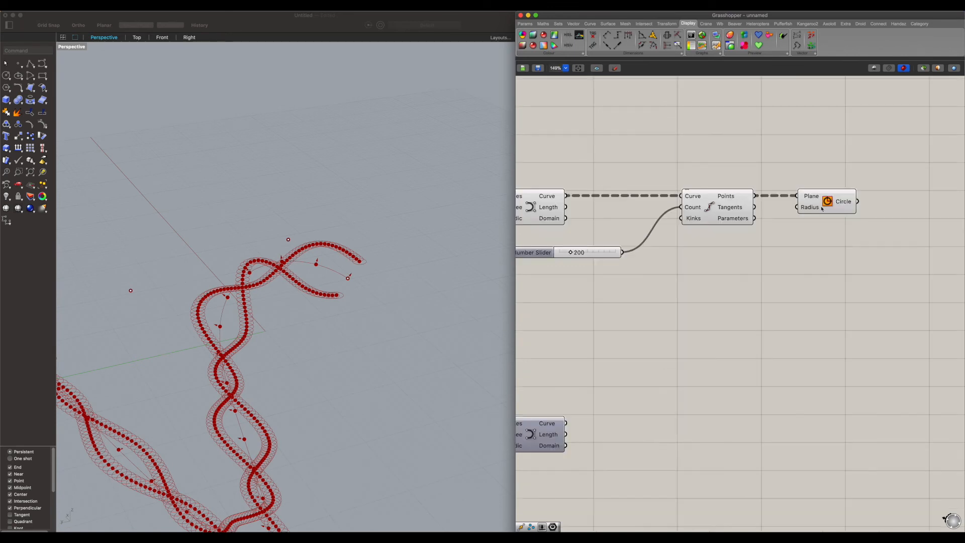
double_click(814, 253)
text(20)
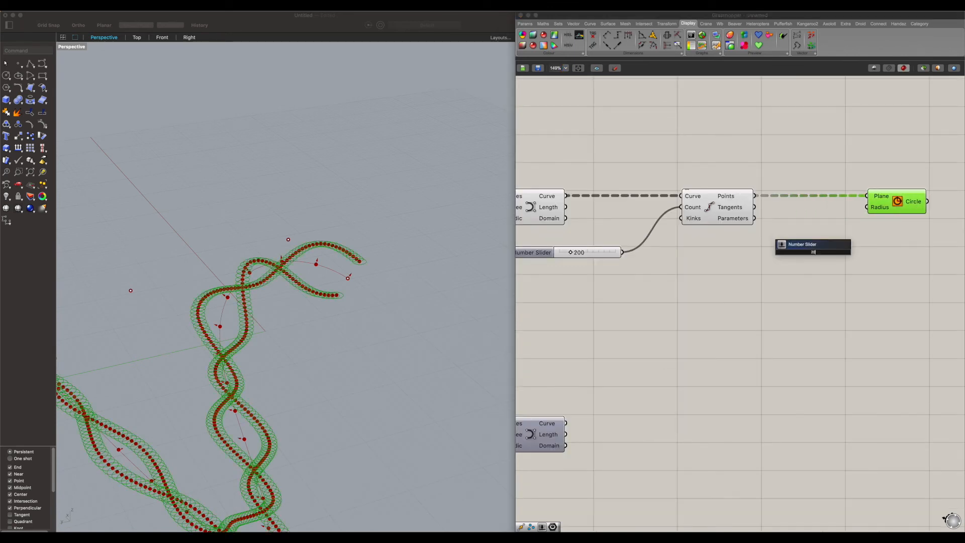
key(BackSpace)
key(BackSpace)
text(0.6)
key(Return)
drag(866, 211, 867, 207)
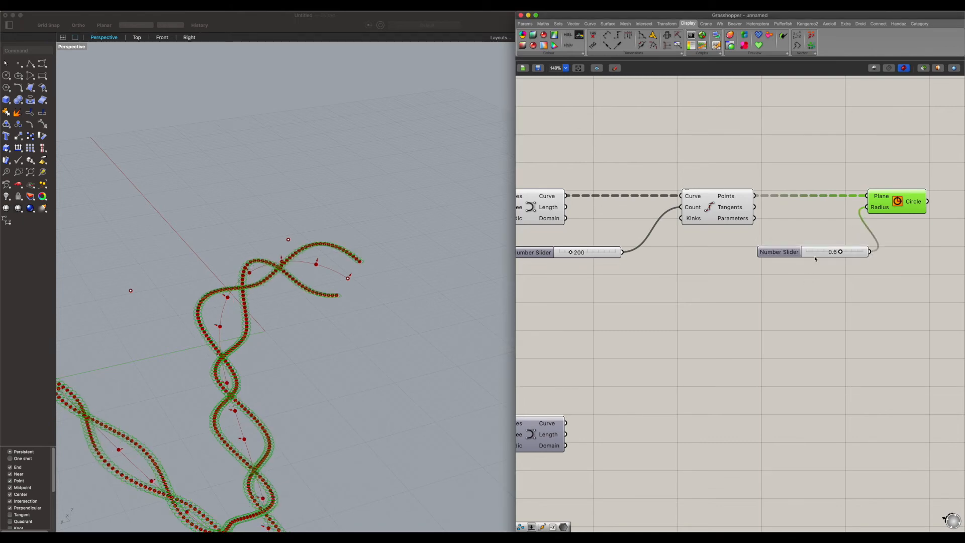
scroll(821, 259, up, 2)
drag(842, 251, 830, 253)
Examine from several angles how the circles are oriented along the wavy curves
right_drag(301, 216, 260, 267)
scroll(259, 266, up, 5)
scroll(260, 266, down, 10)
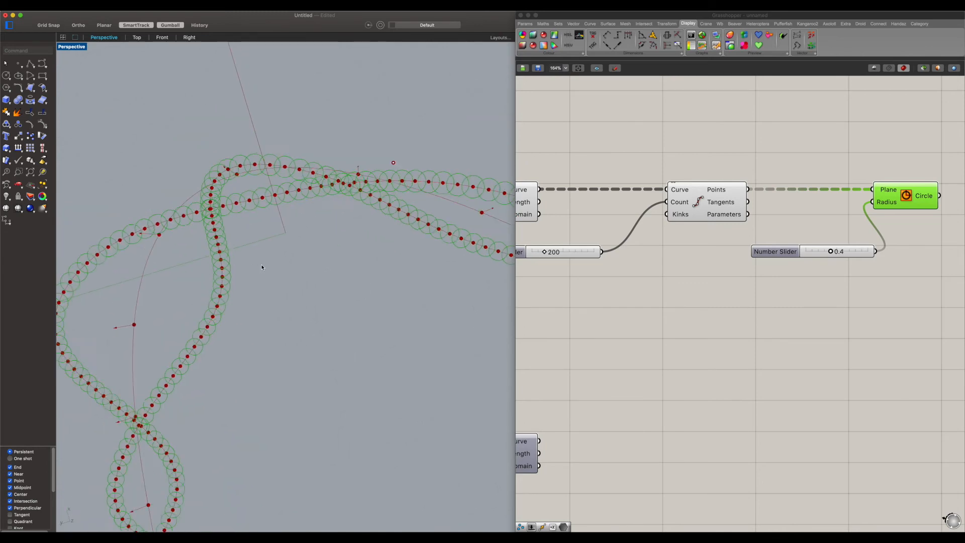
shift+right_drag(269, 310, 320, 230)
scroll(300, 270, up, 4)
right_drag(300, 269, 226, 277)
mouse_move(318, 323)
right_down()
mouse_move(352, 302)
mouse_move(322, 332)
mouse_move(336, 321)
right_up()
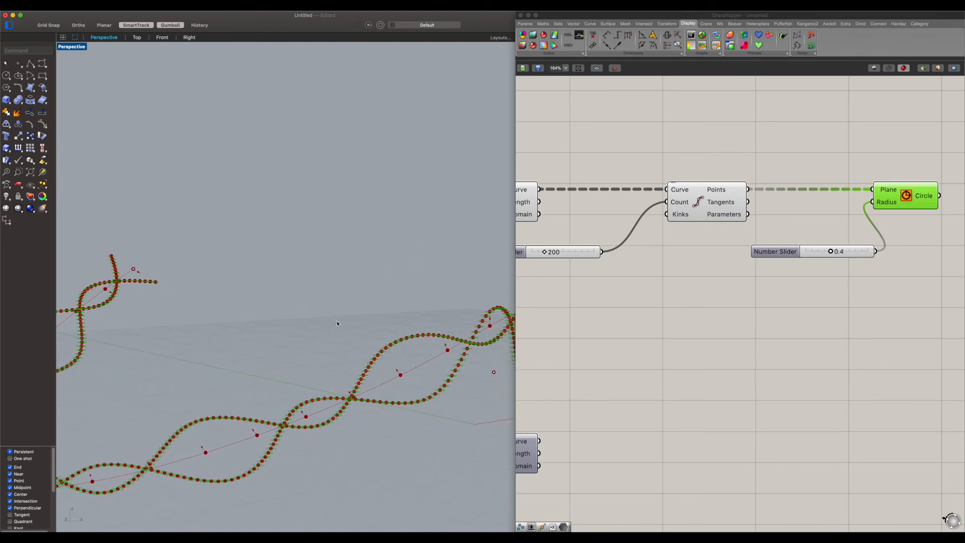
shift+right_drag(395, 322, 337, 302)
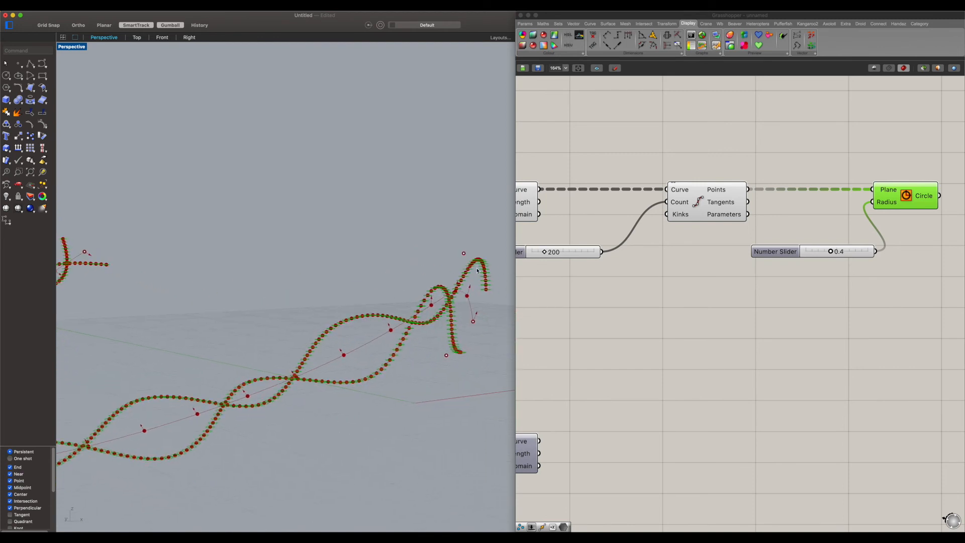
right_drag(485, 284, 513, 276)
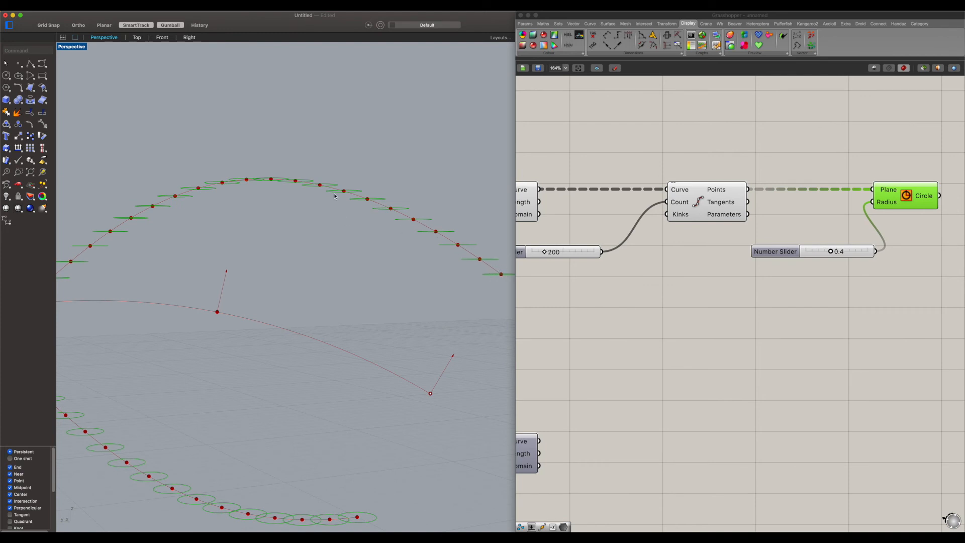
right_drag(489, 275, 474, 274)
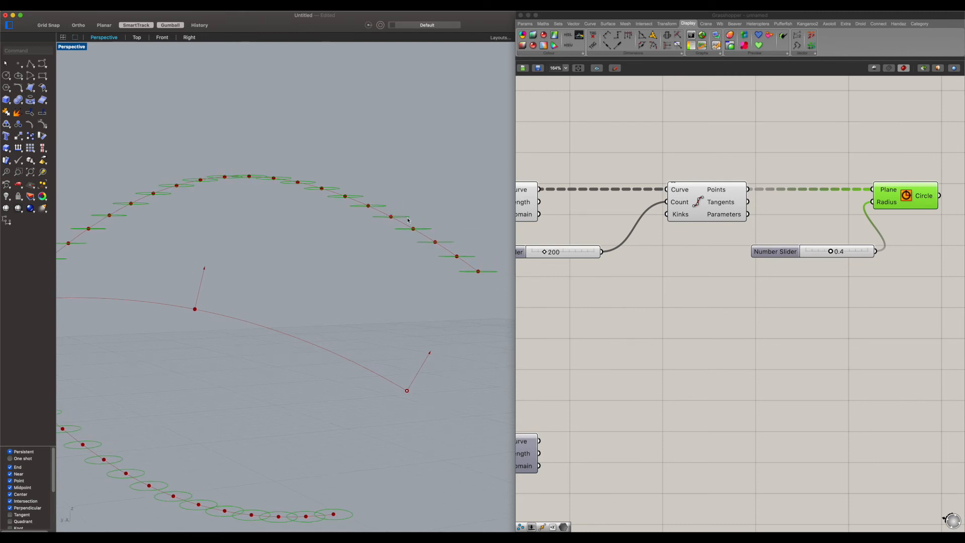
scroll(371, 241, down, 20)
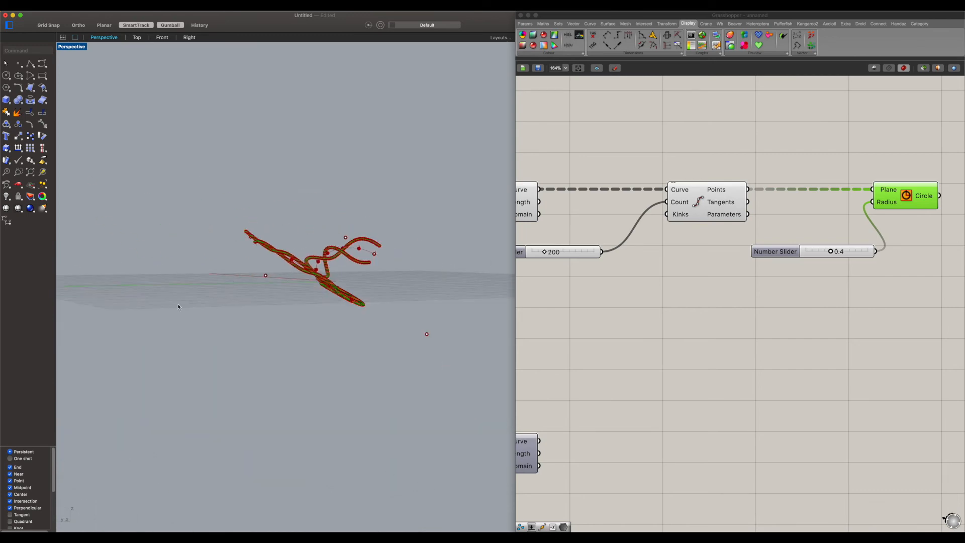
scroll(367, 247, up, 15)
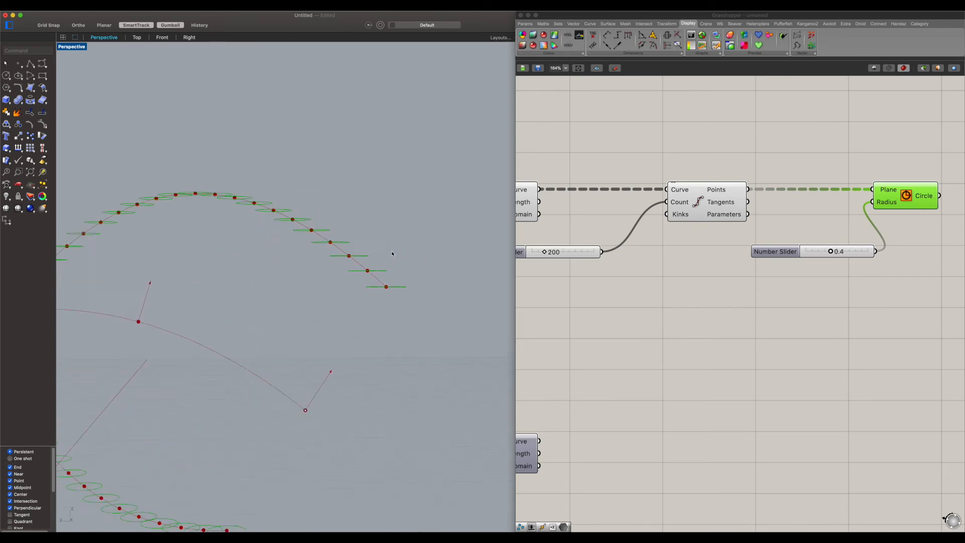
Disconnect the division Points from the Circle's Plane input
right_drag(880, 217, 758, 237)
scroll(758, 236, up, 1)
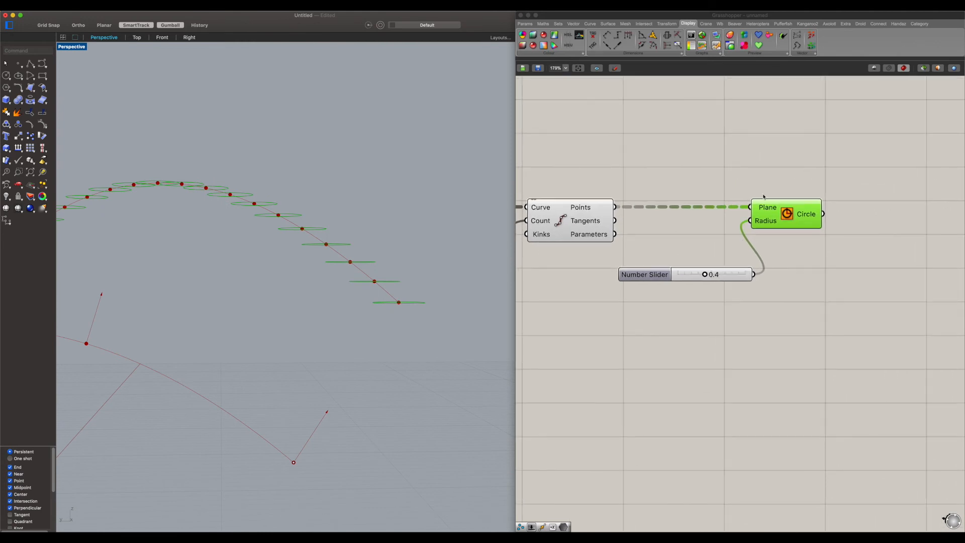
mouse_move(767, 208)
ctrl+drag(614, 207, 750, 207)
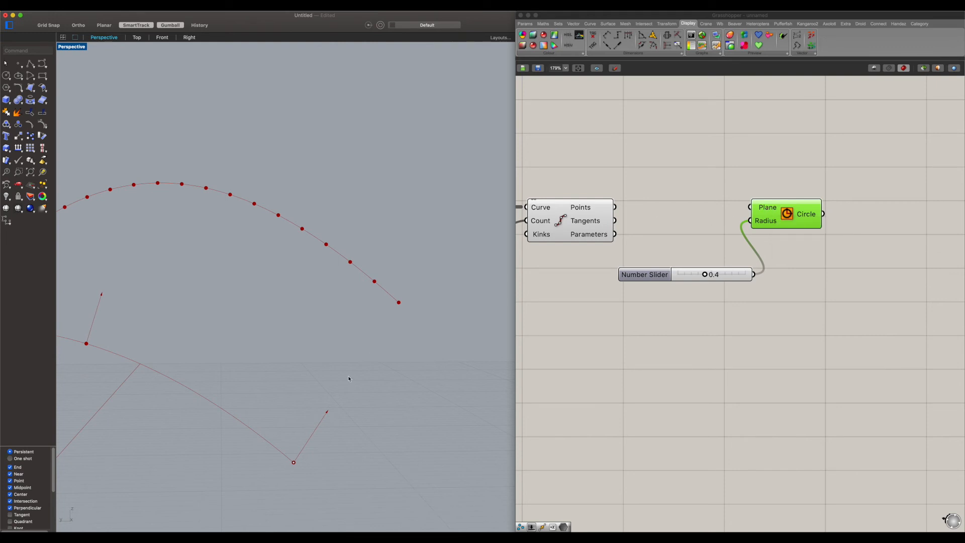
right_drag(229, 402, 312, 396)
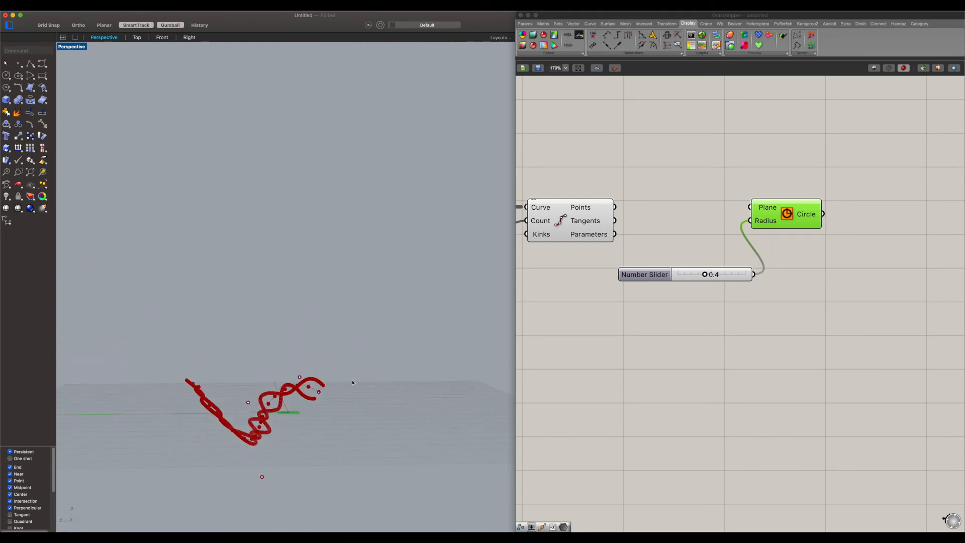
Move the Circle component farther from the curve division component to make room between them
scroll(323, 386, up, 7)
shift+right_drag(225, 451, 232, 426)
scroll(231, 425, up, 10)
scroll(241, 419, down, 12)
scroll(338, 365, up, 7)
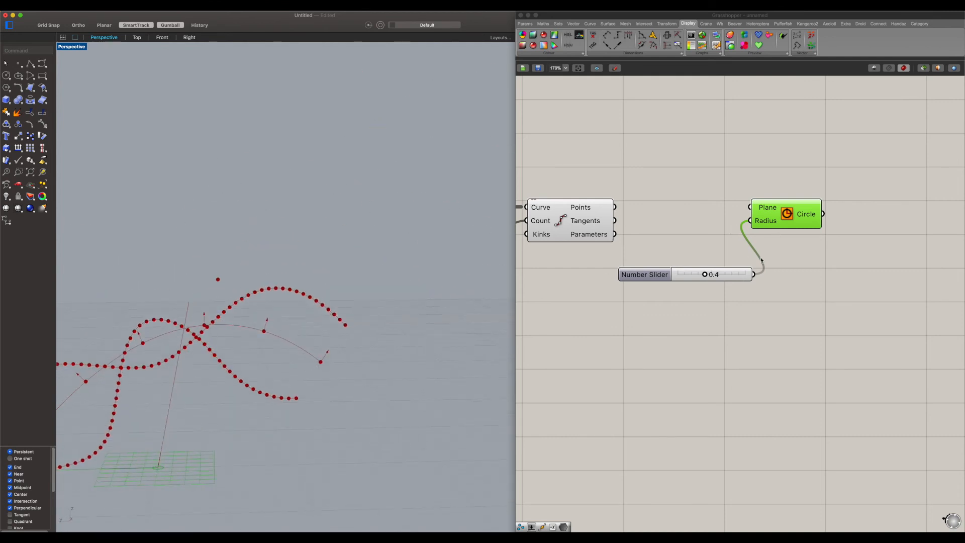
drag(769, 214, 796, 214)
click(806, 180)
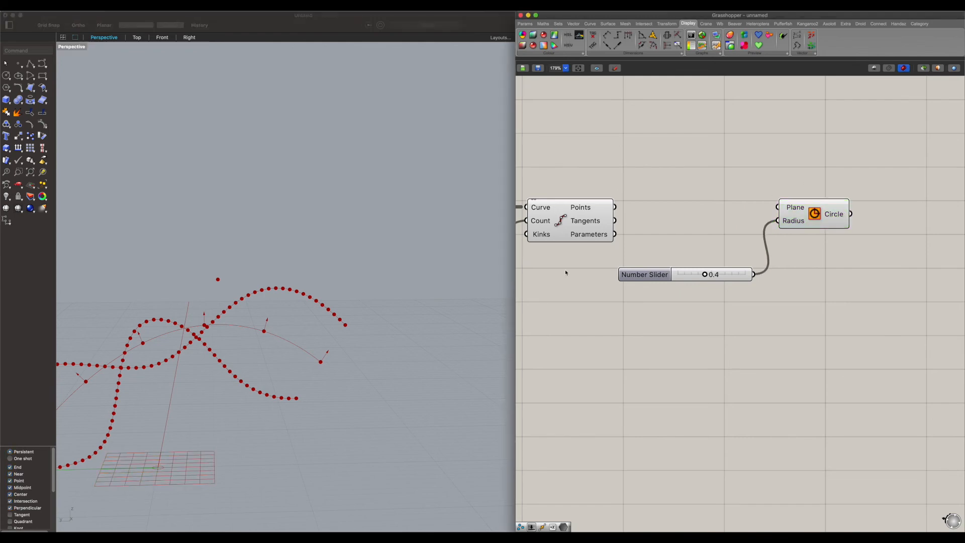
scroll(281, 272, up, 4)
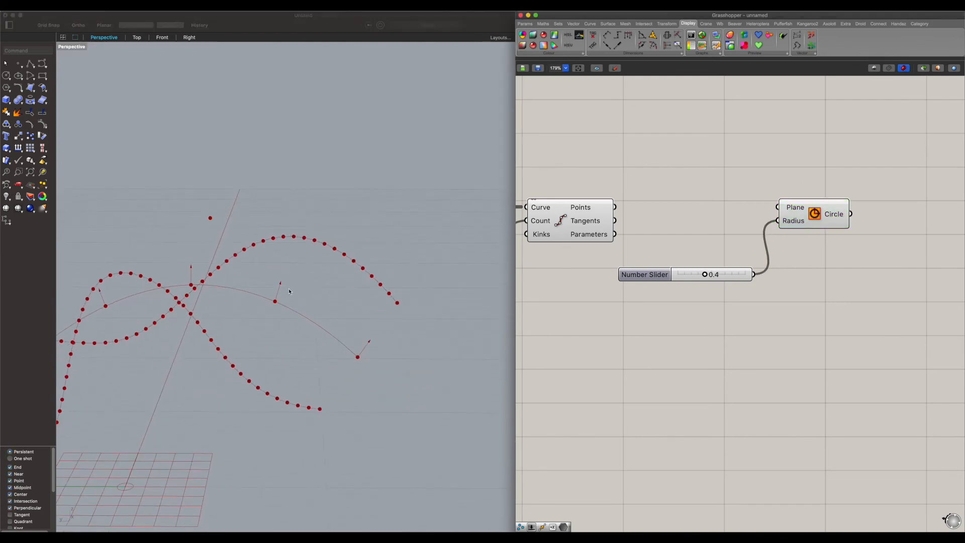
Trace the definition back from the division component to examine the Perp Frame component used on the original curve
click(600, 228)
mouse_move(592, 211)
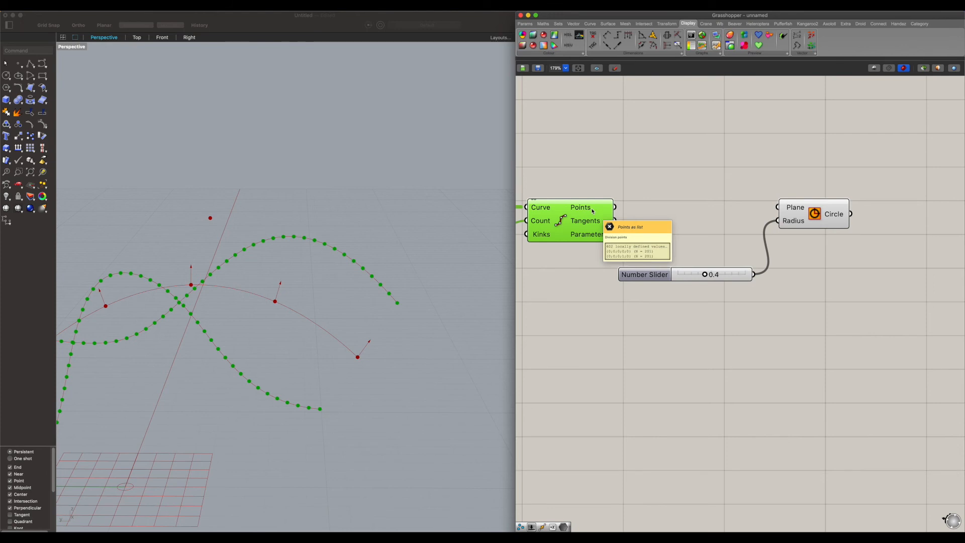
scroll(592, 211, down, 6)
right_drag(592, 211, 747, 211)
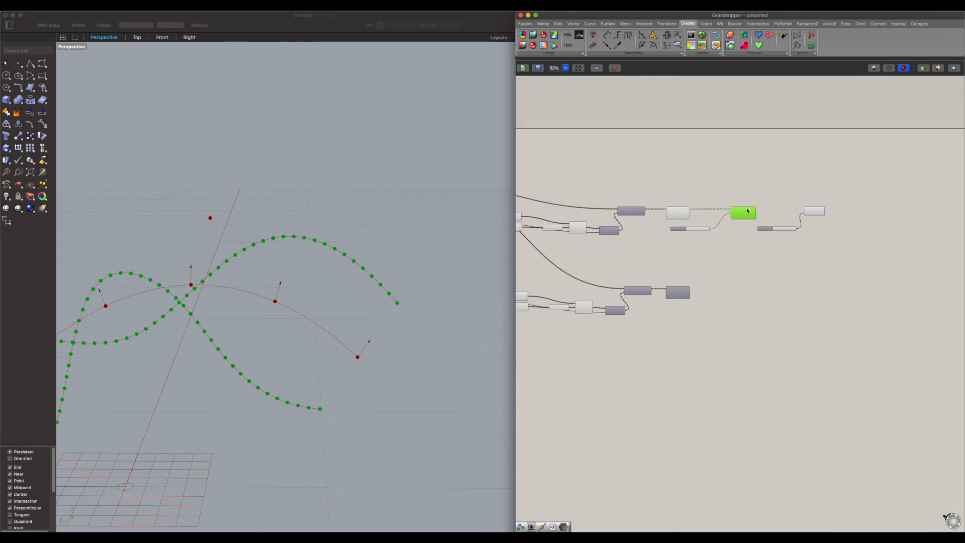
scroll(748, 215, up, 3)
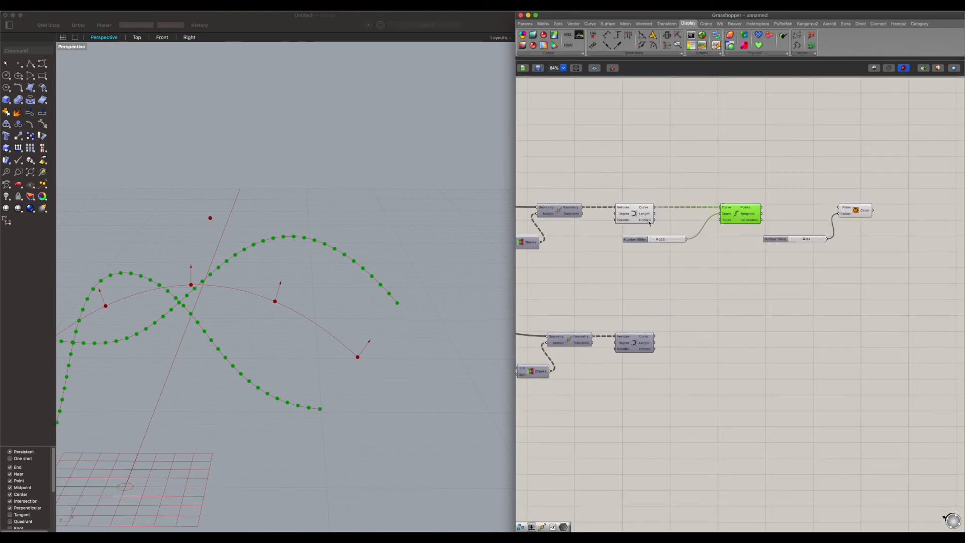
right_drag(649, 221, 835, 203)
right_drag(591, 196, 803, 249)
right_drag(579, 214, 751, 211)
click(723, 213)
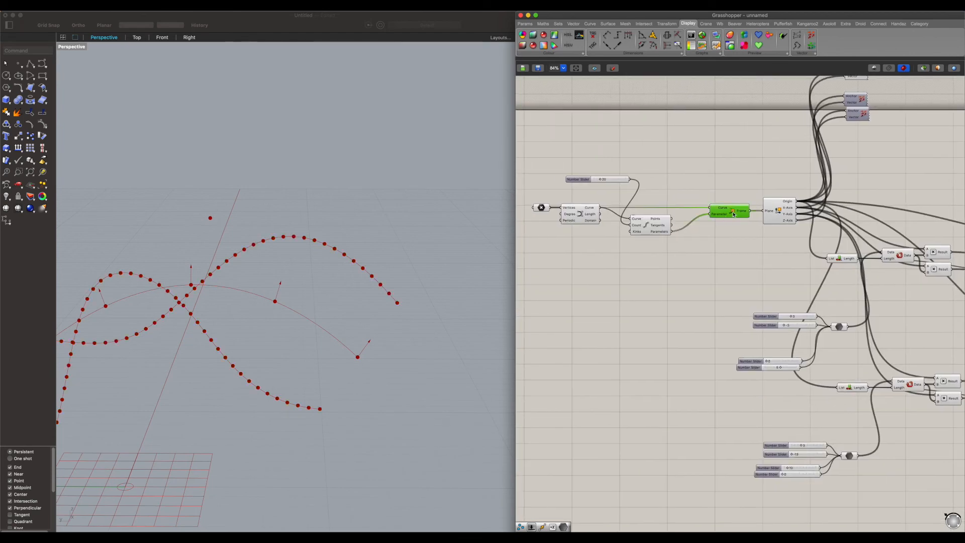
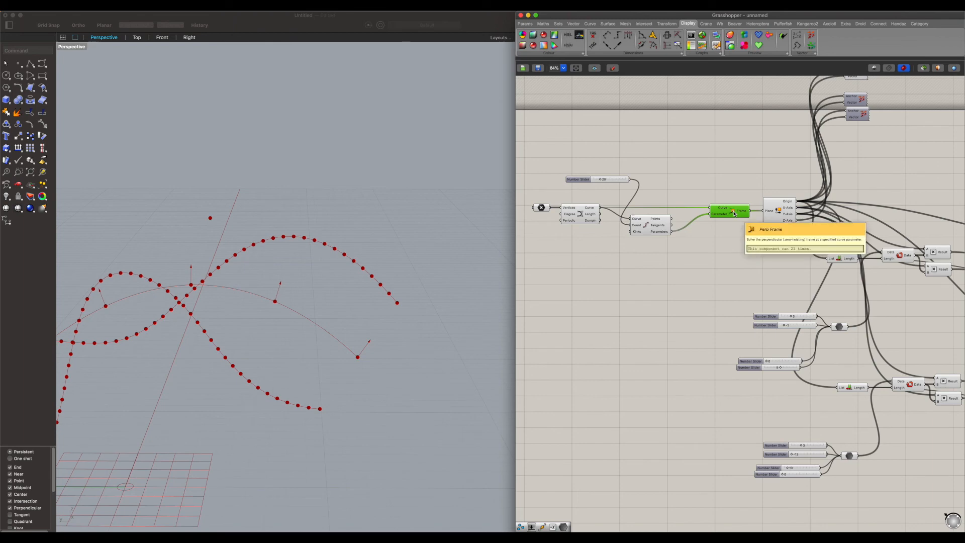
scroll(733, 213, down, 1)
scroll(733, 212, right, 7)
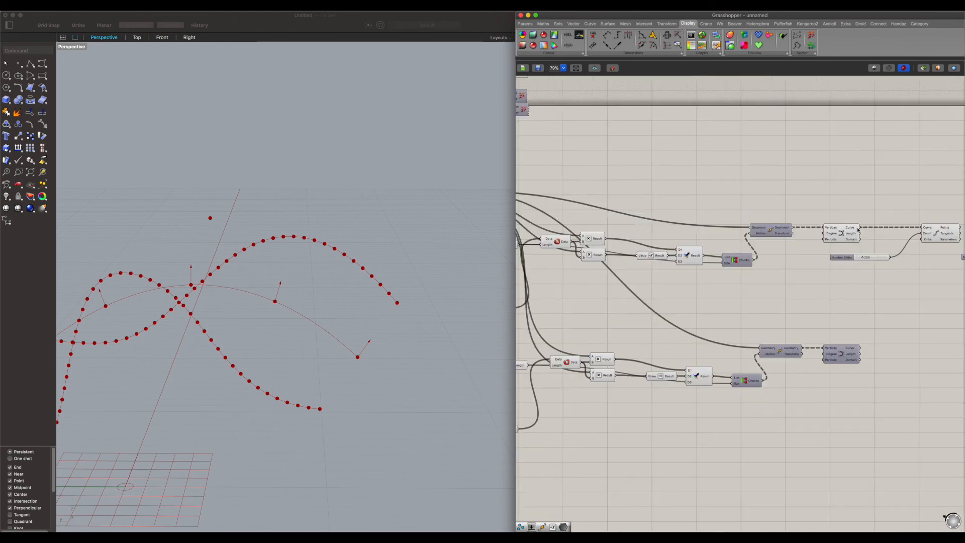
Add a Perp Frame component and connect the wavy curves to its Curve input and the division Parameters to its Parameter input
scroll(869, 229, right, 6)
scroll(714, 230, up, 5)
double_click(707, 180)
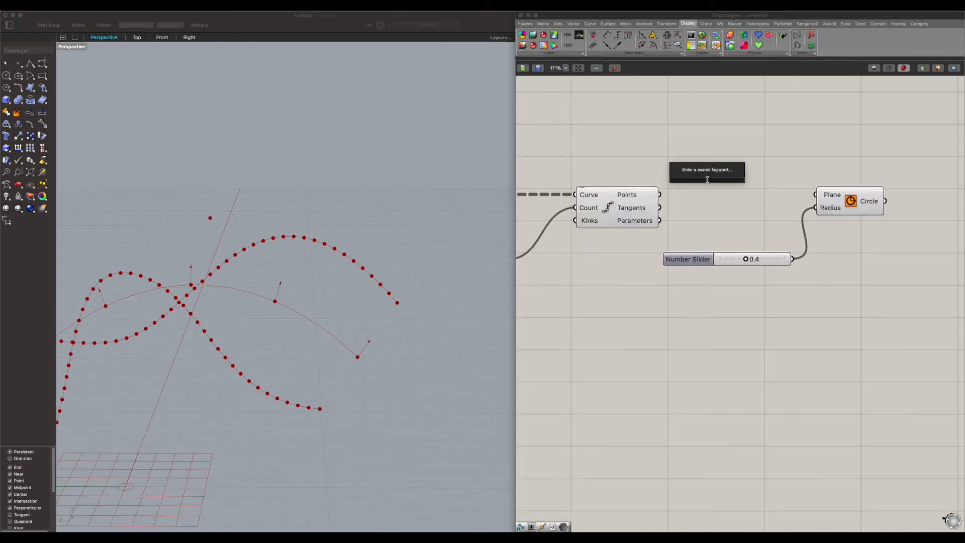
text(pfra)
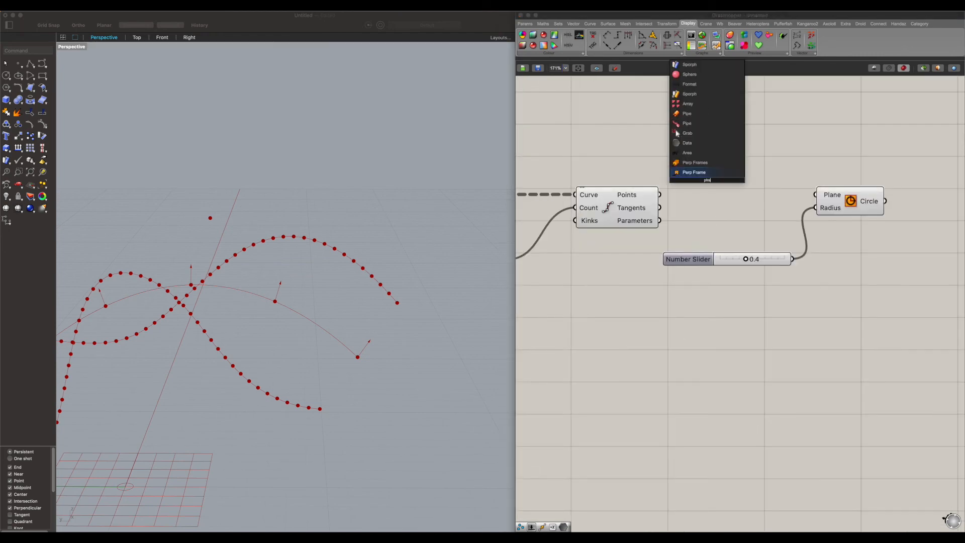
click(701, 172)
scroll(668, 226, down, 6)
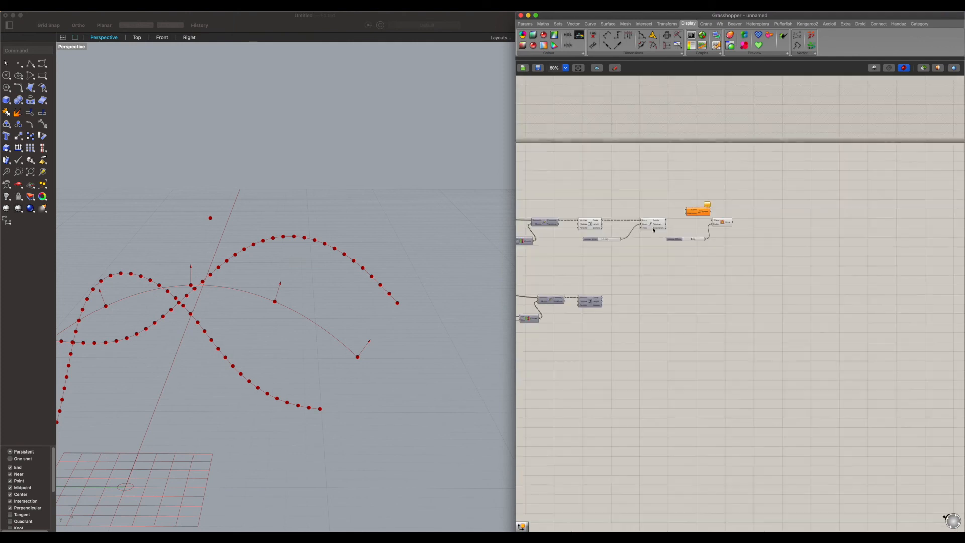
scroll(670, 216, up, 3)
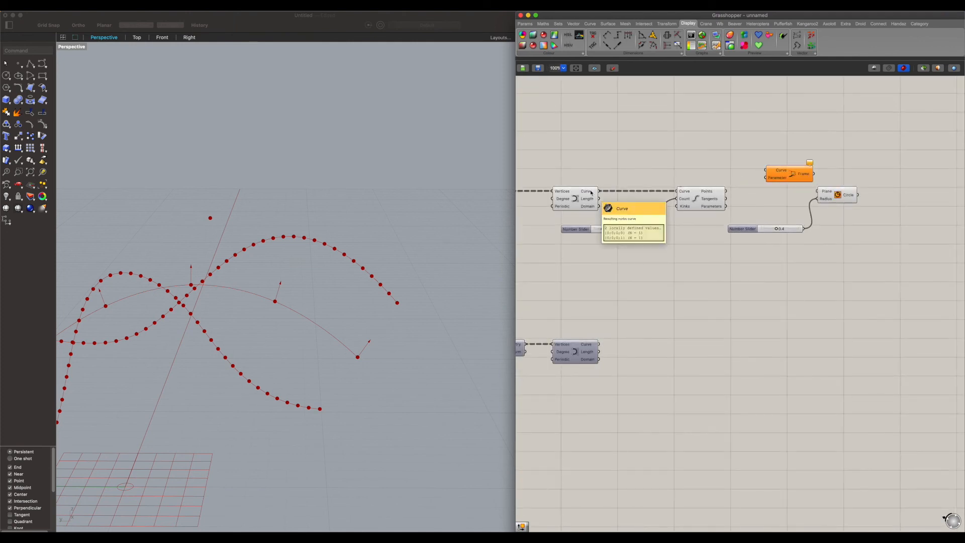
drag(707, 190, 759, 168)
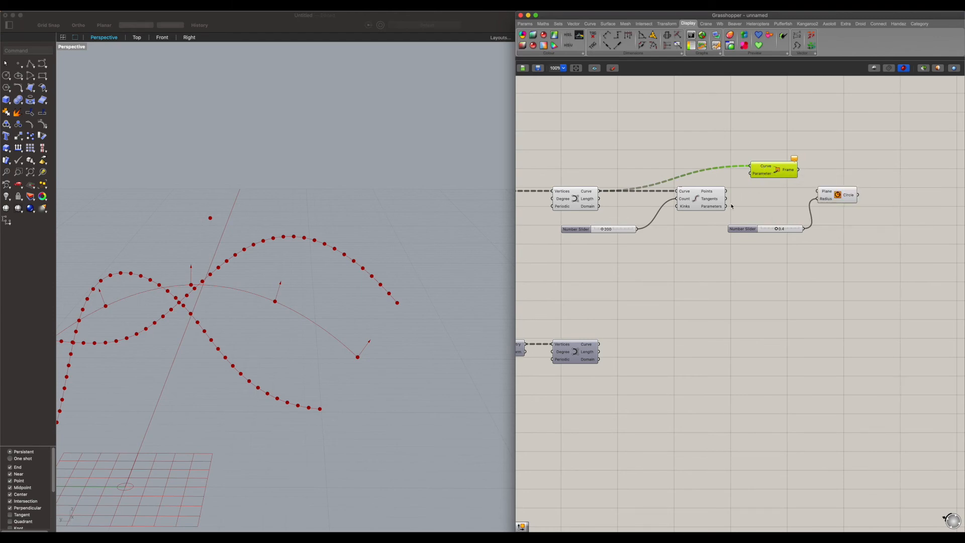
drag(751, 184, 752, 178)
Turn off the preview of the new Perp Frame component
right_drag(352, 282, 251, 294)
mouse_move(790, 175)
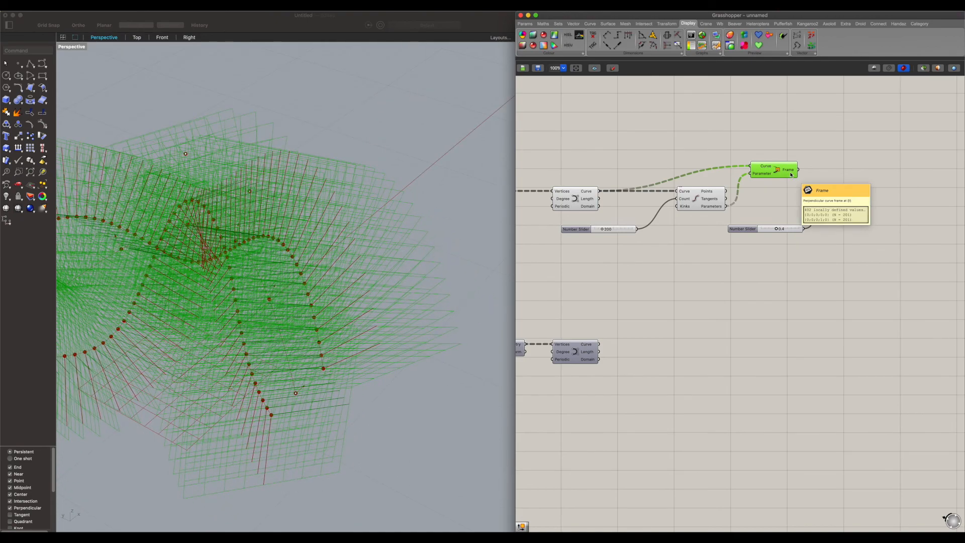
right_drag(301, 281, 242, 276)
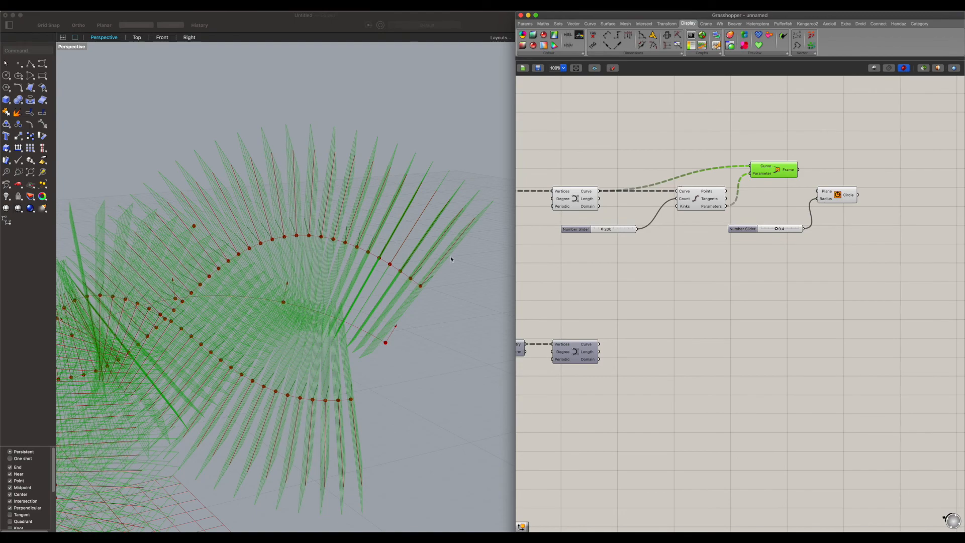
scroll(421, 284, up, 3)
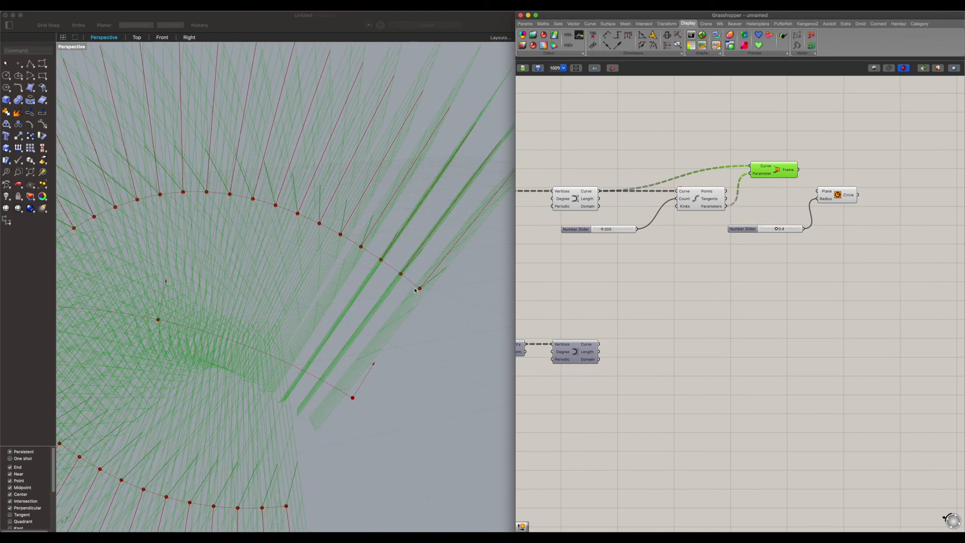
right_drag(369, 250, 408, 281)
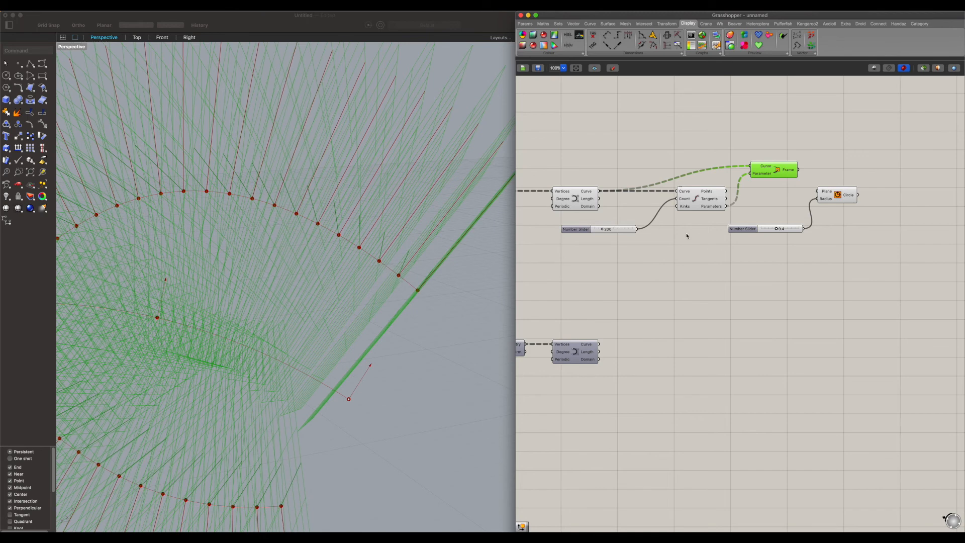
key(space)
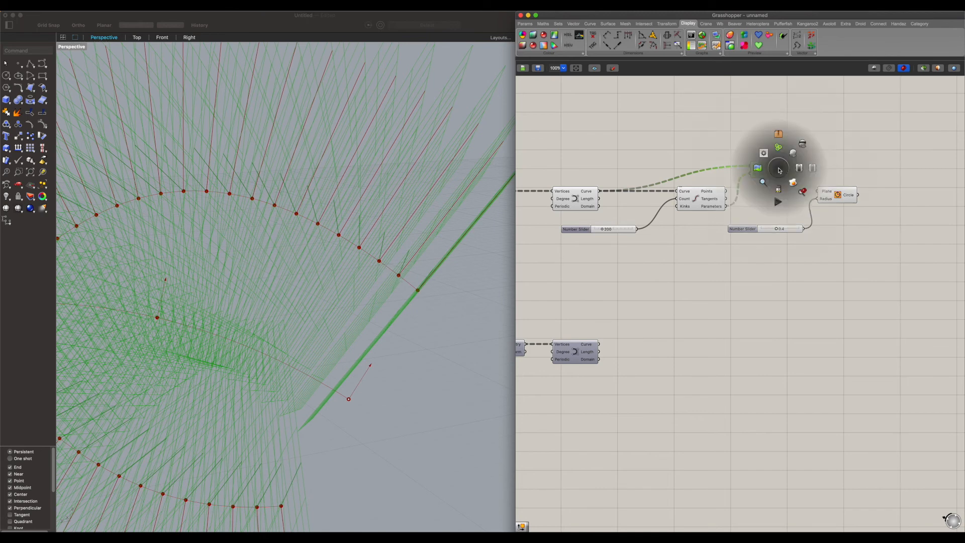
click(582, 229)
key(space)
click(796, 151)
mouse_move(788, 172)
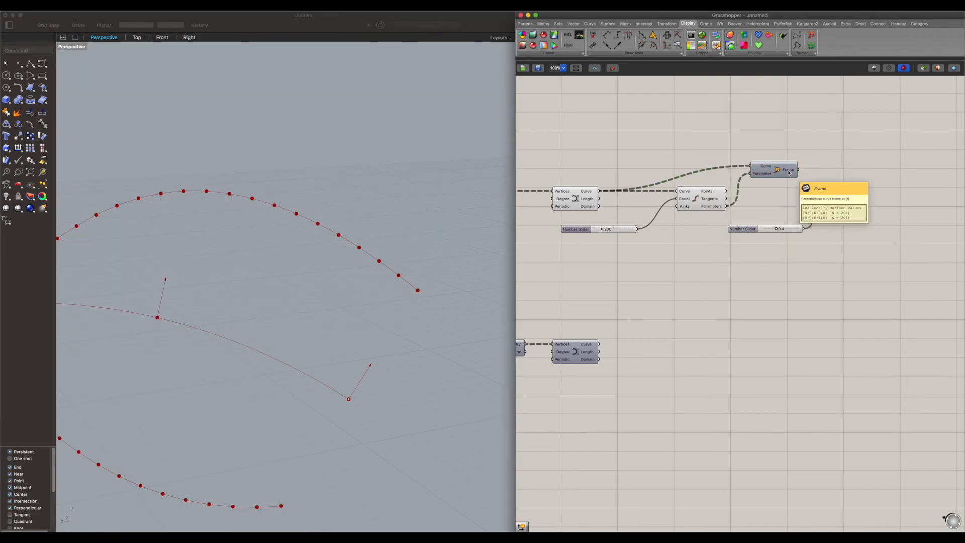
Connect the Perp Frame's Frame output to the Circle's Plane input, and align the Perp Frame component between its neighbours
drag(813, 186, 819, 192)
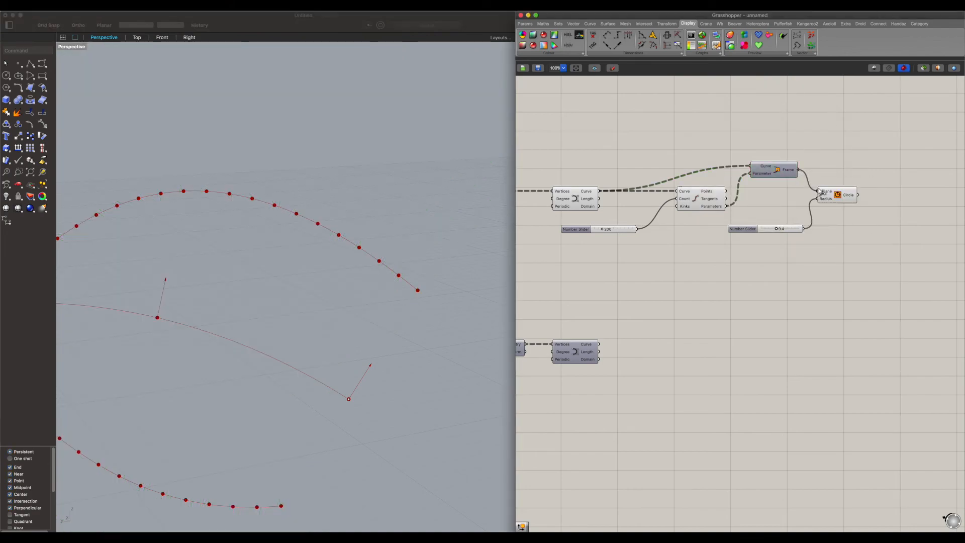
click(835, 200)
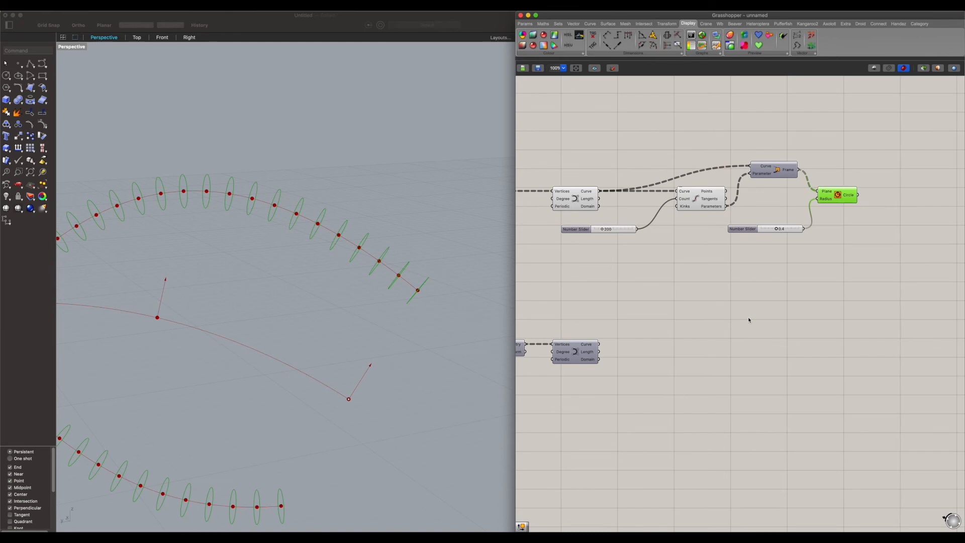
drag(804, 169, 800, 190)
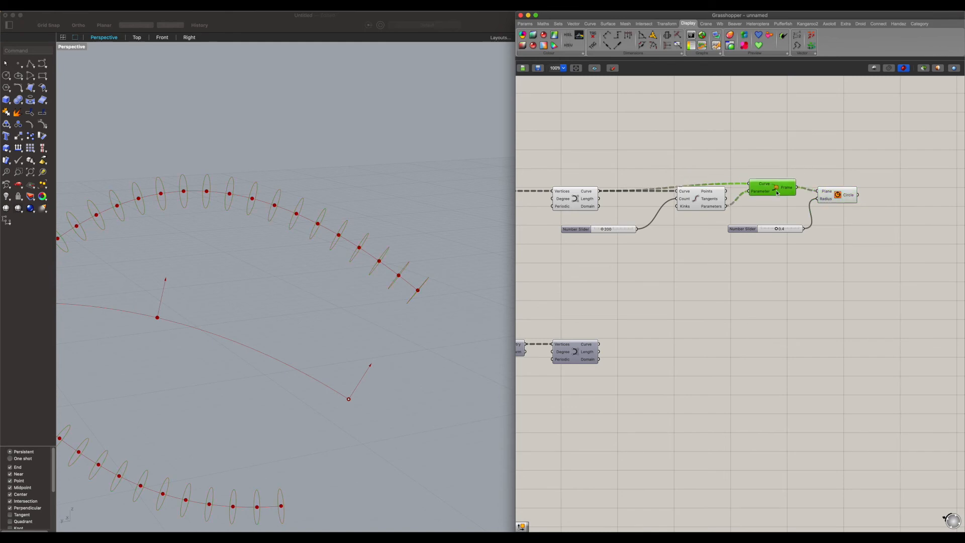
click(831, 196)
mouse_move(365, 232)
right_down()
mouse_move(323, 226)
mouse_move(292, 241)
mouse_move(306, 274)
mouse_move(381, 226)
mouse_move(282, 243)
mouse_move(311, 239)
mouse_move(296, 253)
mouse_move(284, 244)
mouse_move(313, 287)
mouse_move(382, 213)
mouse_move(373, 221)
right_up()
scroll(379, 223, up, 5)
scroll(370, 220, down, 4)
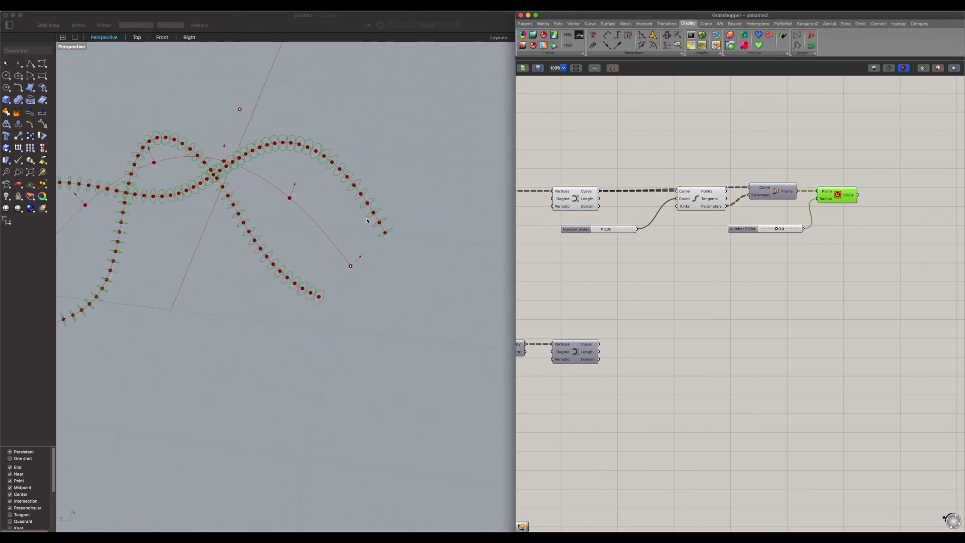
Inspect the list of circles in a temporary Panel connected to the Circle output, and delete the Panel
click(870, 185)
right_drag(848, 197, 742, 195)
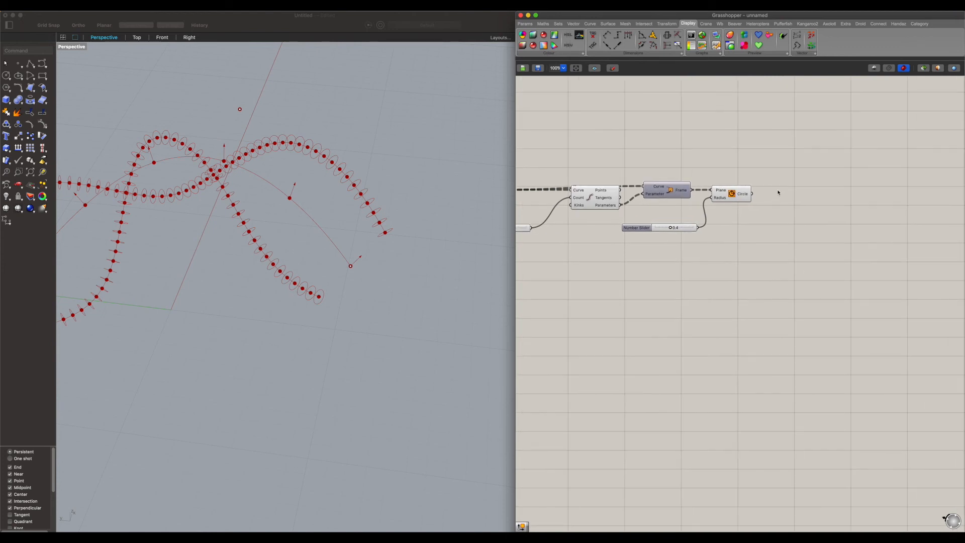
double_click(784, 181)
text(panel)
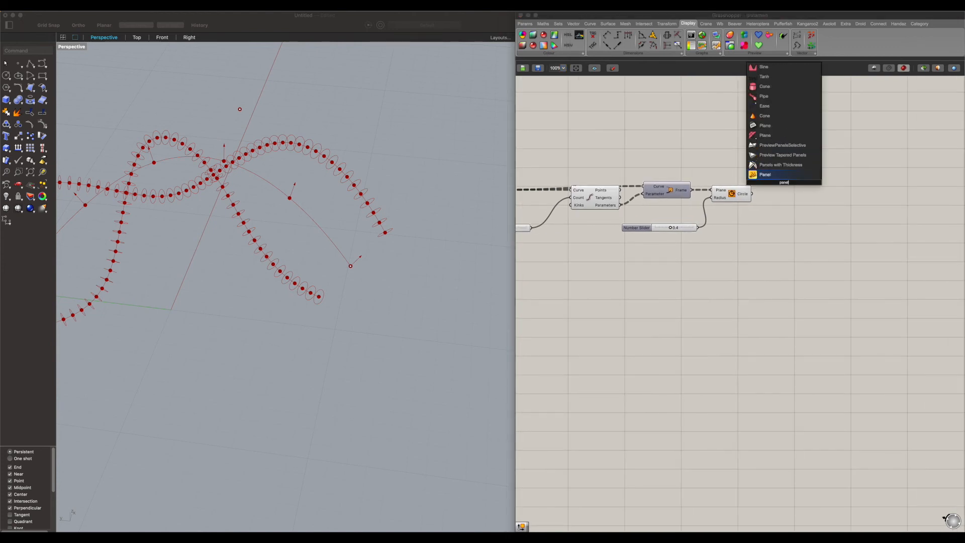
click(784, 176)
drag(752, 193, 754, 183)
drag(781, 183, 843, 373)
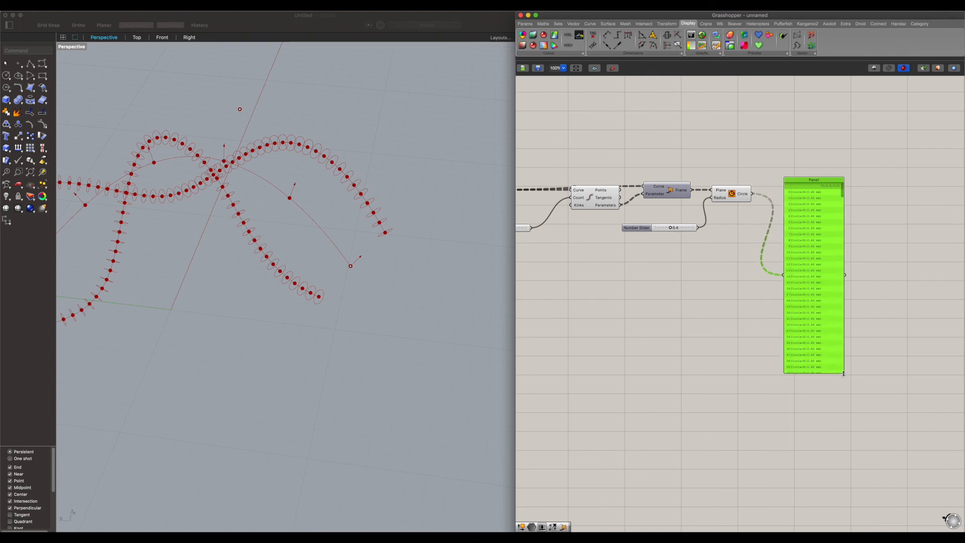
drag(843, 190, 852, 362)
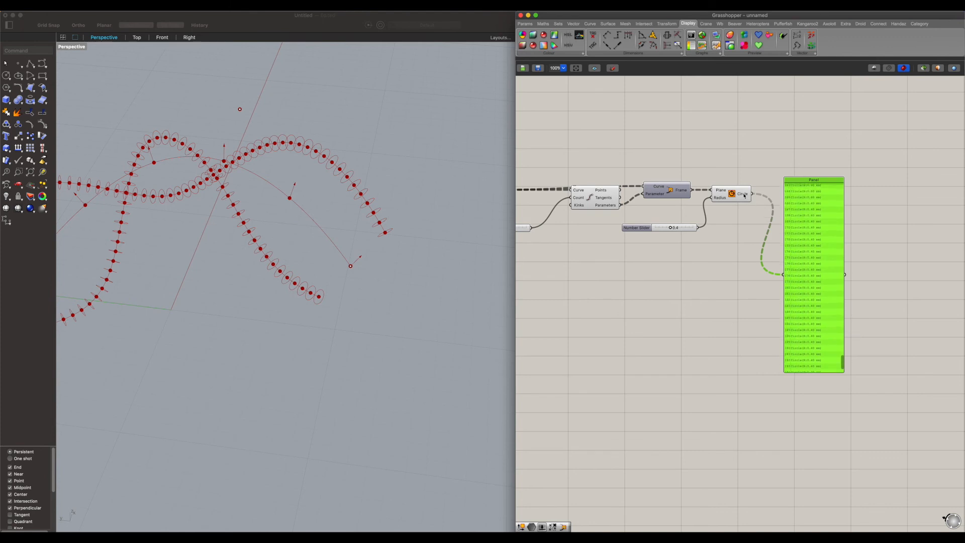
mouse_move(744, 196)
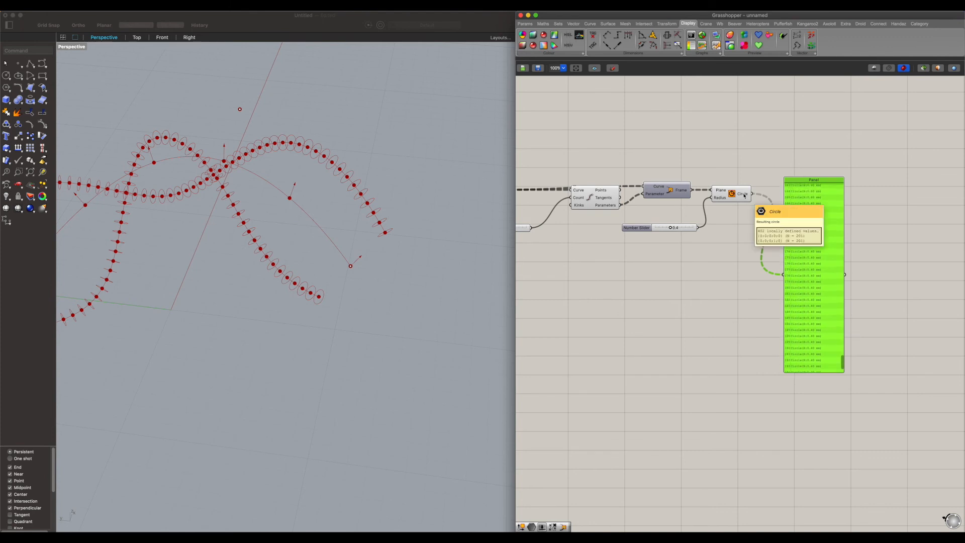
key(Delete)
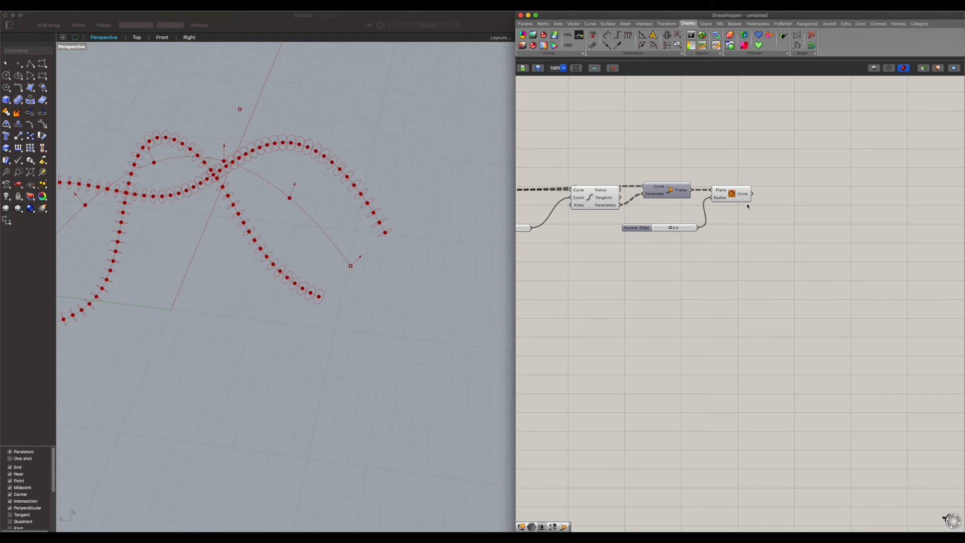
Add a Loft component and connect the Circle output to its Curves input to form tubes along the wavy curves
double_click(798, 205)
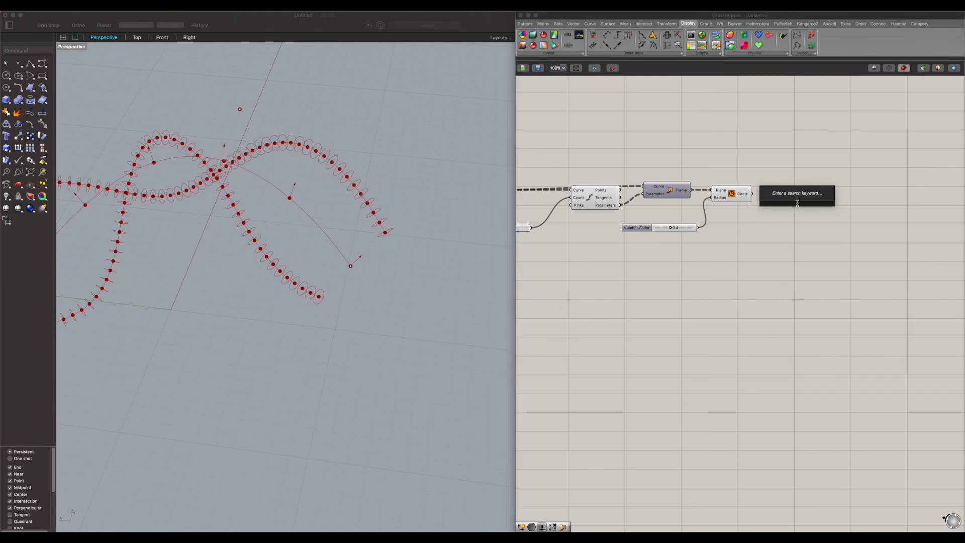
text(loft)
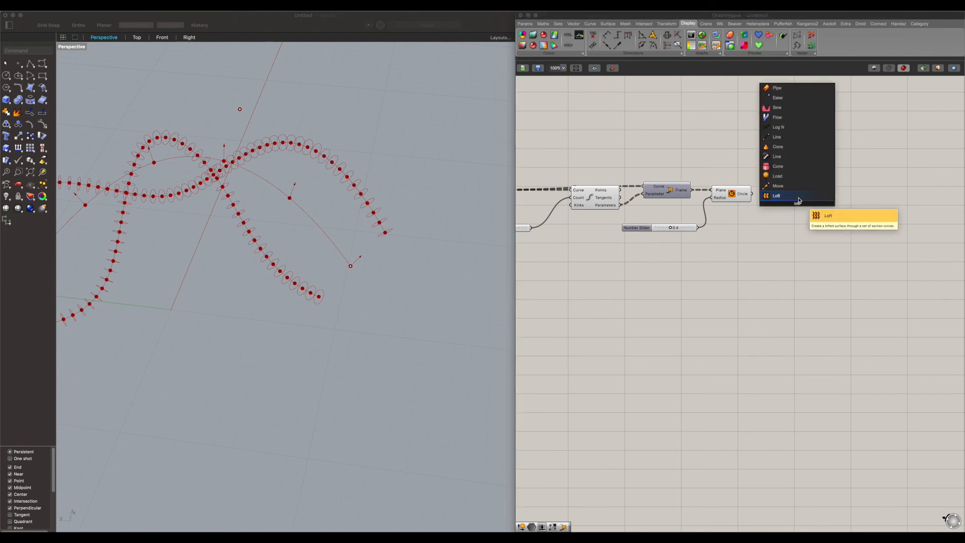
click(798, 197)
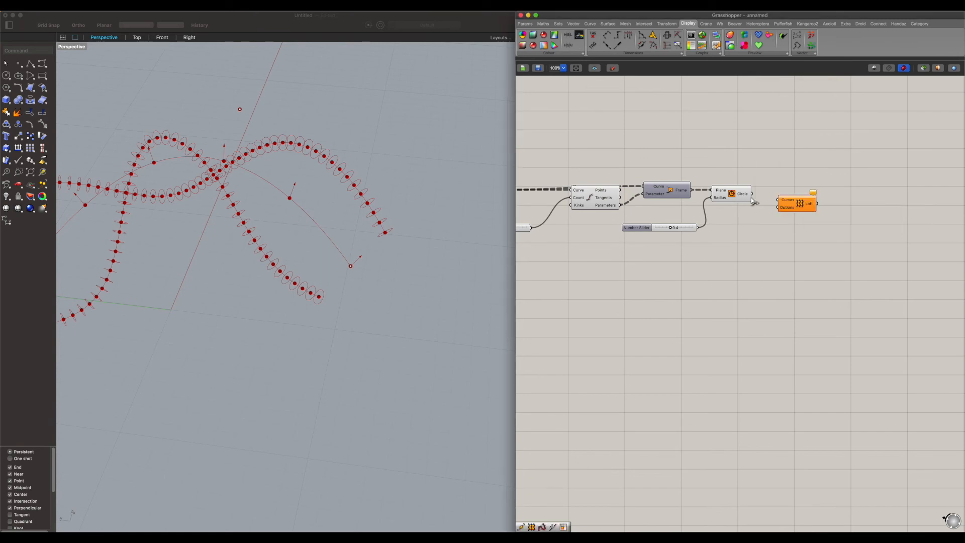
drag(753, 196, 790, 206)
right_drag(266, 189, 415, 161)
Set the Number Slider for the circle radius to 0.5
right_drag(672, 231, 658, 228)
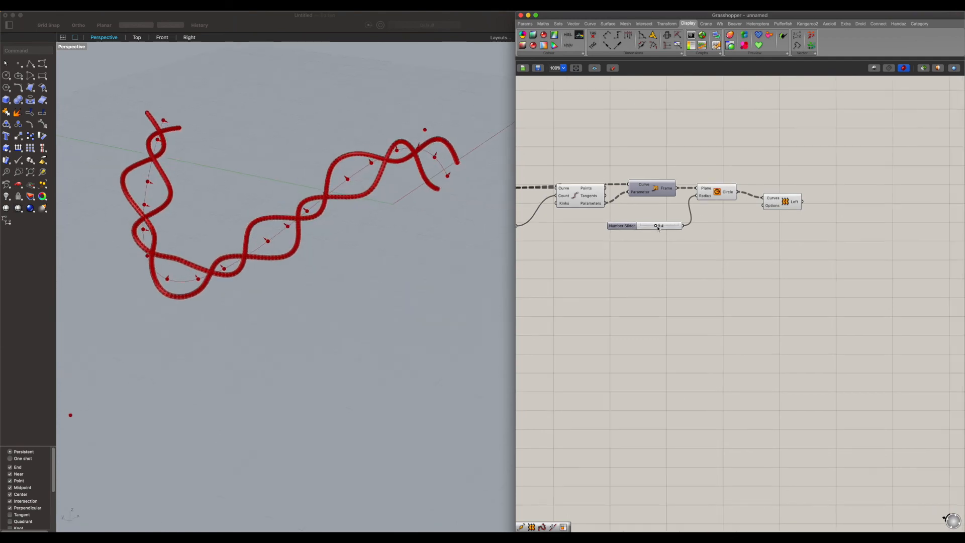
scroll(658, 228, up, 3)
mouse_move(659, 227)
mouse_down()
mouse_move(679, 227)
mouse_move(650, 224)
mouse_move(677, 227)
mouse_move(661, 228)
mouse_up()
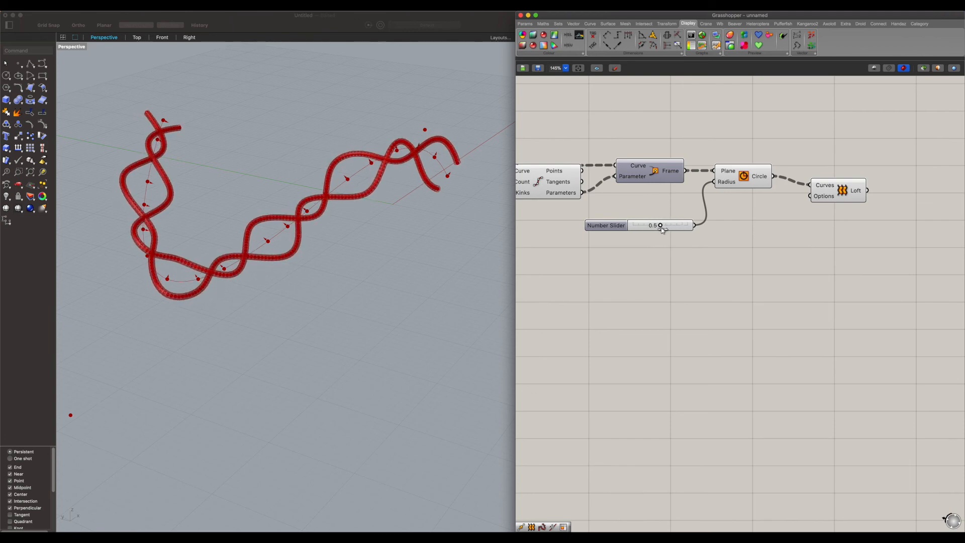
Duplicate the Divide Curve, Perp Frame, Circle and Loft components with their two Number Sliders, and place the copy beside the lower Nurbs Curve
scroll(688, 238, down, 4)
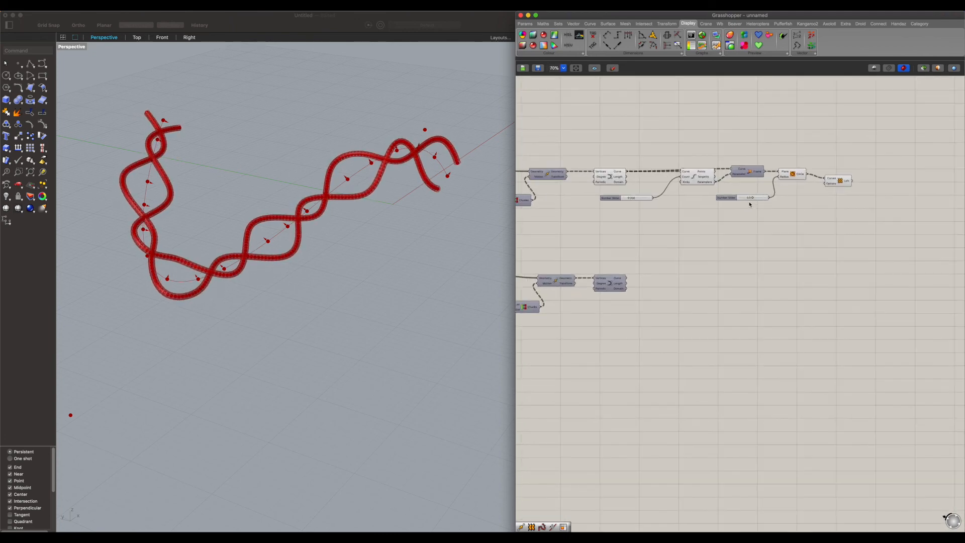
drag(876, 216, 609, 154)
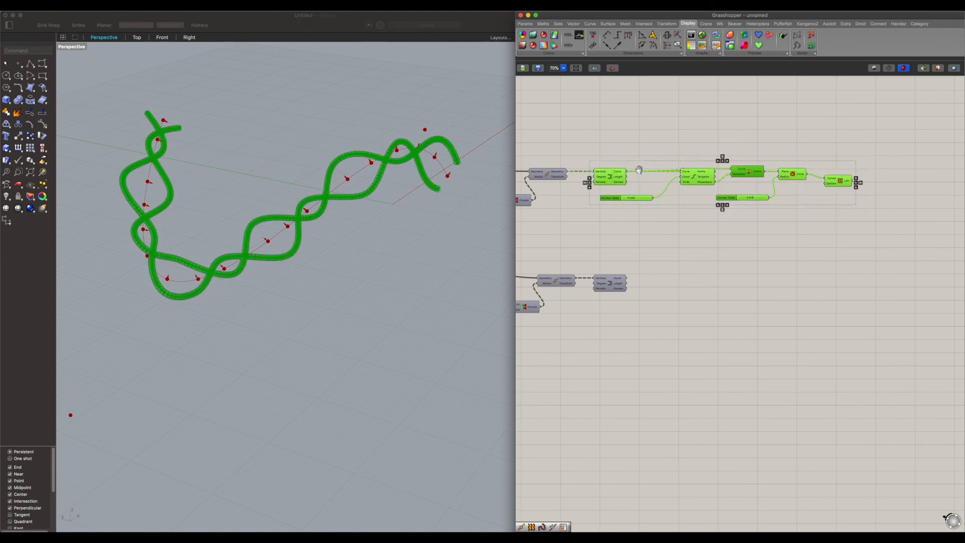
right_drag(607, 184, 686, 167)
click(837, 214)
right_drag(838, 214, 723, 196)
drag(865, 206, 674, 262)
Connect the lower Nurbs Curve's Curve output to the copied Divide Curve and Perp Frame components
click(600, 245)
scroll(601, 246, up, 1)
drag(590, 243, 744, 256)
right_drag(361, 193, 397, 216)
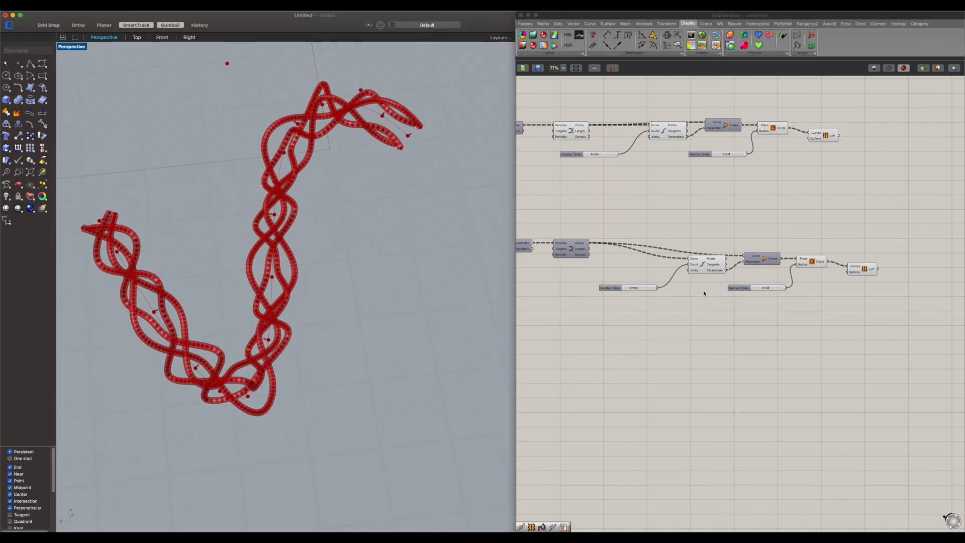
Adjust the second Number Slider in the lower group that feeds the repeated offset values
scroll(713, 293, up, 1)
right_drag(603, 293, 925, 289)
right_drag(592, 262, 707, 261)
scroll(621, 267, up, 1)
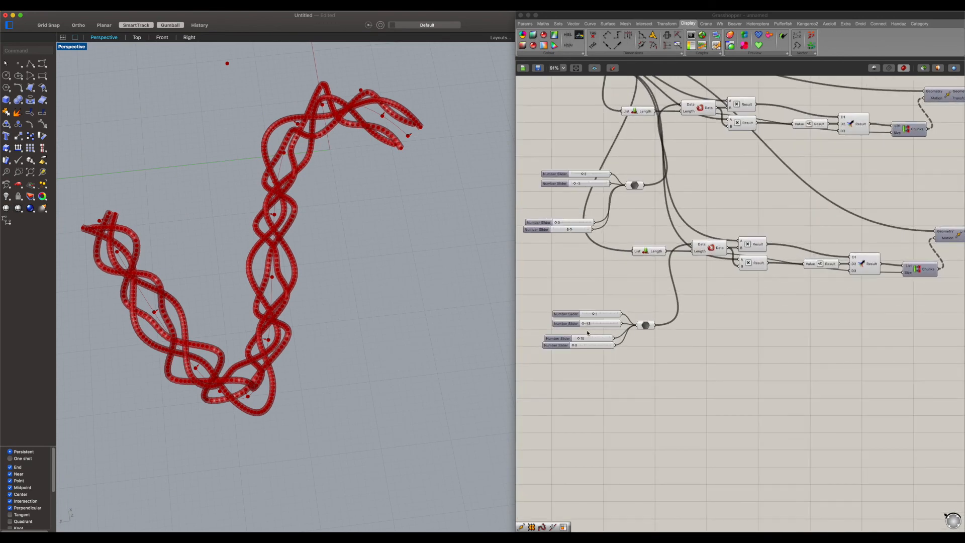
scroll(588, 332, up, 1)
mouse_move(584, 324)
mouse_down()
mouse_move(592, 326)
mouse_move(580, 341)
mouse_up()
Reshape the guide curve by moving its control point in the Perspective viewport
right_drag(641, 286, 709, 286)
right_drag(452, 265, 311, 169)
scroll(306, 168, down, 4)
click(359, 127)
drag(362, 125, 363, 84)
click(438, 172)
right_drag(438, 171, 308, 163)
drag(380, 124, 360, 130)
click(386, 269)
right_drag(386, 269, 272, 204)
Set the third Number Slider in the lower offset group to 0
right_drag(720, 253, 640, 232)
scroll(590, 314, up, 2)
drag(564, 320, 556, 321)
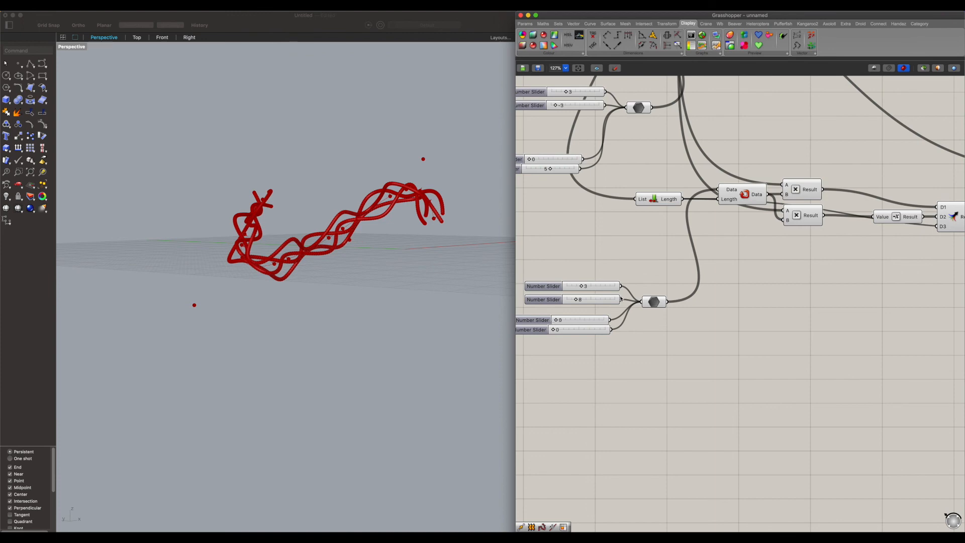
Set the lower Divide Curve's count to 150 and the lower Circle's radius to 0.2
right_drag(818, 248, 655, 270)
scroll(654, 270, down, 2)
right_drag(769, 256, 596, 260)
right_drag(826, 216, 594, 253)
right_drag(749, 237, 761, 265)
drag(597, 320, 607, 320)
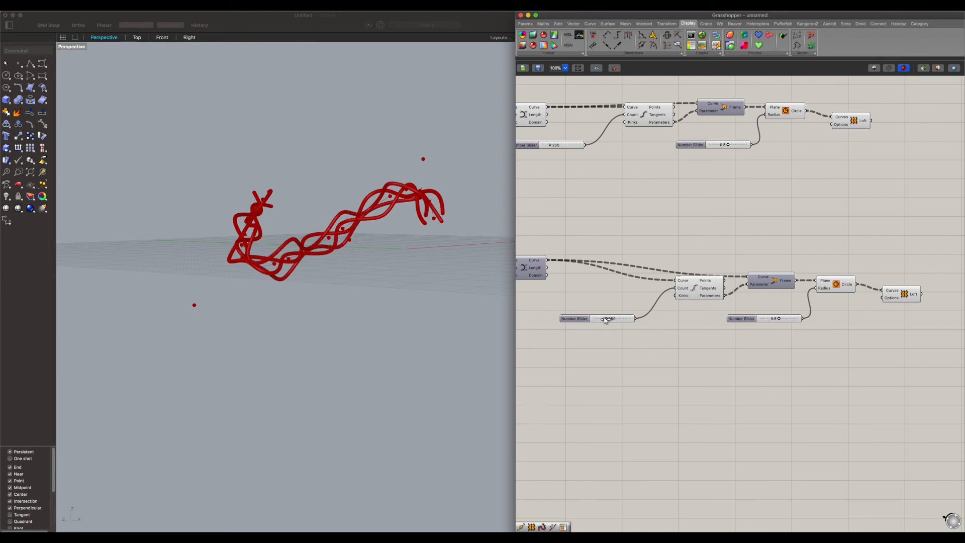
scroll(753, 308, up, 2)
drag(789, 324, 778, 325)
Turn off the preview of the lower and upper Circle components
click(703, 290)
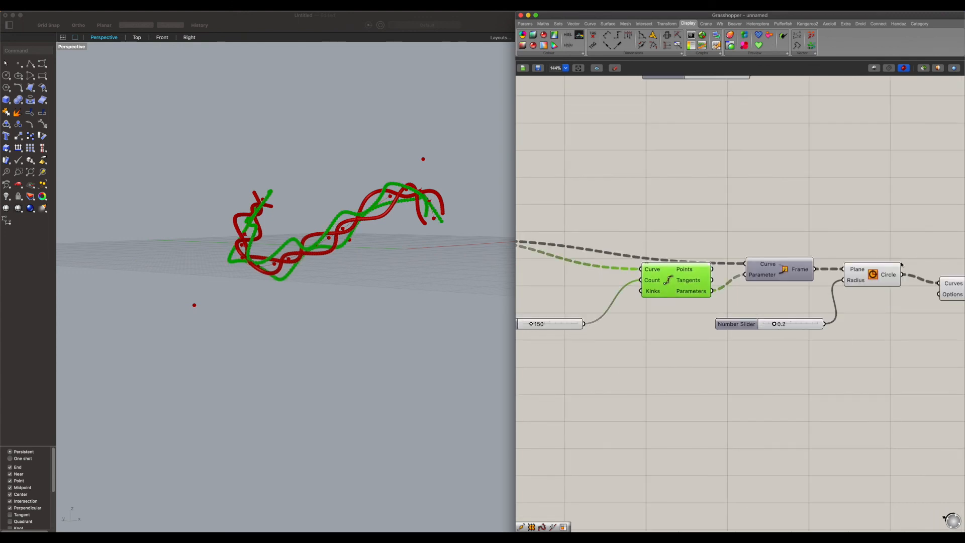
click(878, 283)
middle_click(878, 284)
click(898, 257)
click(821, 217)
scroll(815, 164, down, 2)
right_drag(815, 164, 765, 272)
click(753, 181)
middle_click(754, 180)
click(773, 157)
click(719, 226)
Turn off the preview of both Divide Curve components
right_drag(462, 258, 412, 281)
scroll(322, 211, up, 5)
click(664, 351)
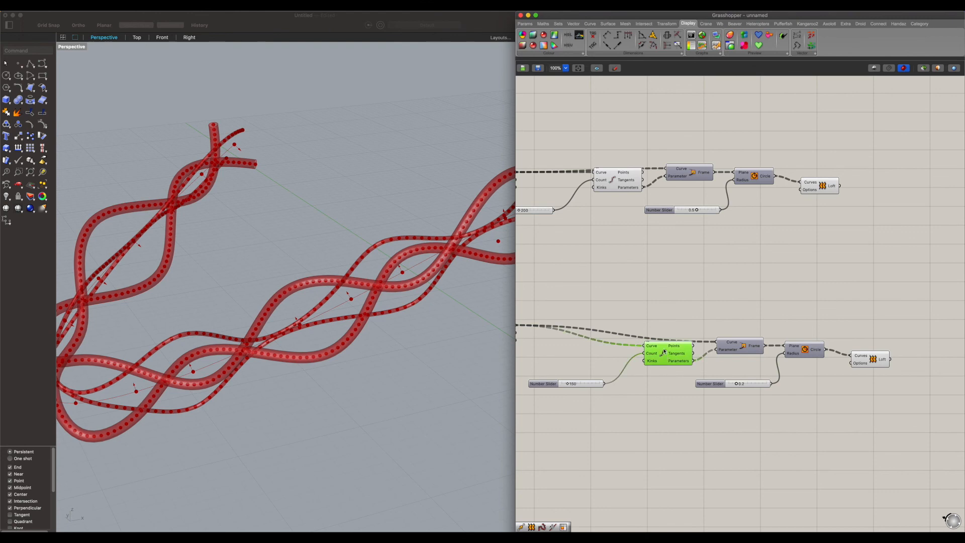
shift+click(622, 177)
middle_click(625, 178)
click(643, 153)
click(603, 236)
right_drag(412, 266, 345, 280)
Add a Data parameter and connect the outputs of both Loft components to it
click(824, 187)
shift+click(875, 361)
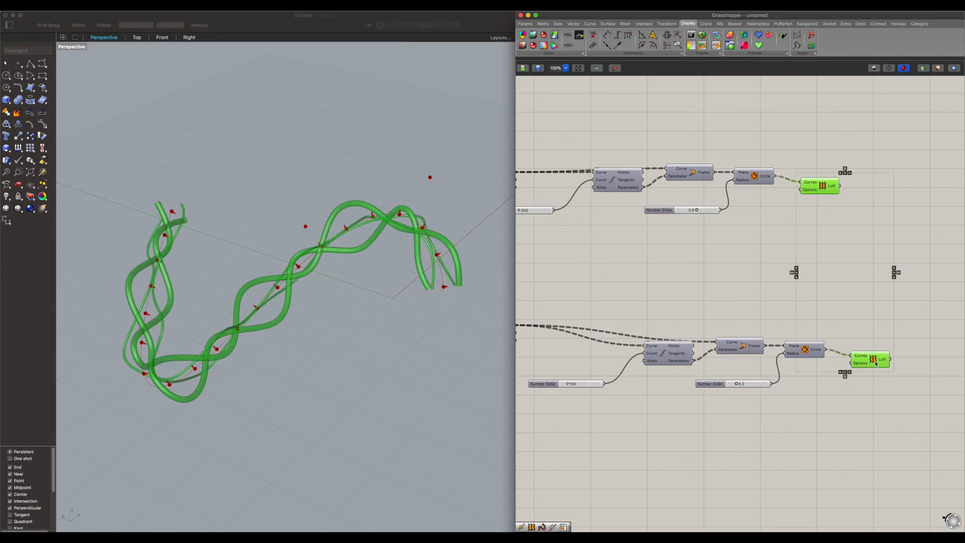
double_click(911, 287)
text(brep)
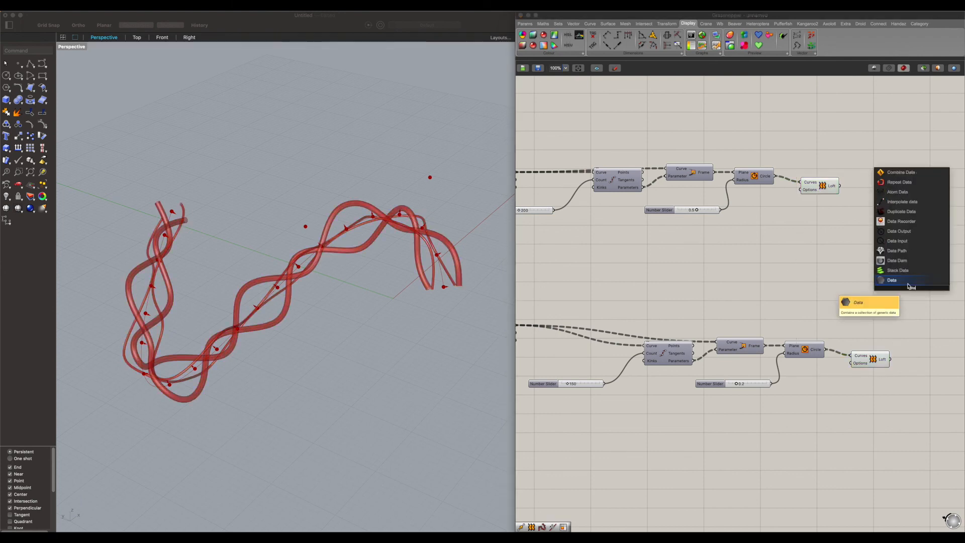
key(Return)
drag(889, 358, 903, 288)
drag(843, 198, 842, 197)
Bake the geometry collected in the Data parameter onto the Default layer
click(910, 287)
right_click(911, 287)
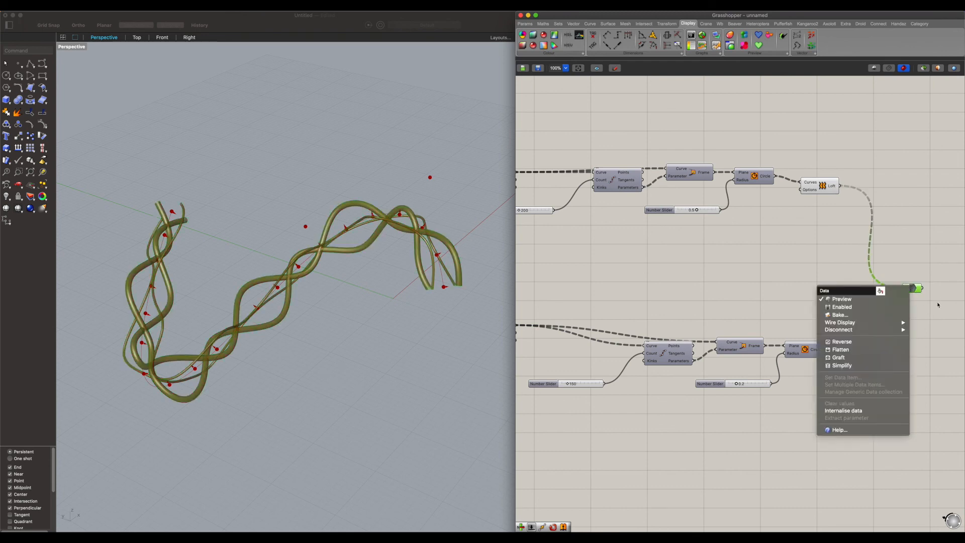
click(839, 315)
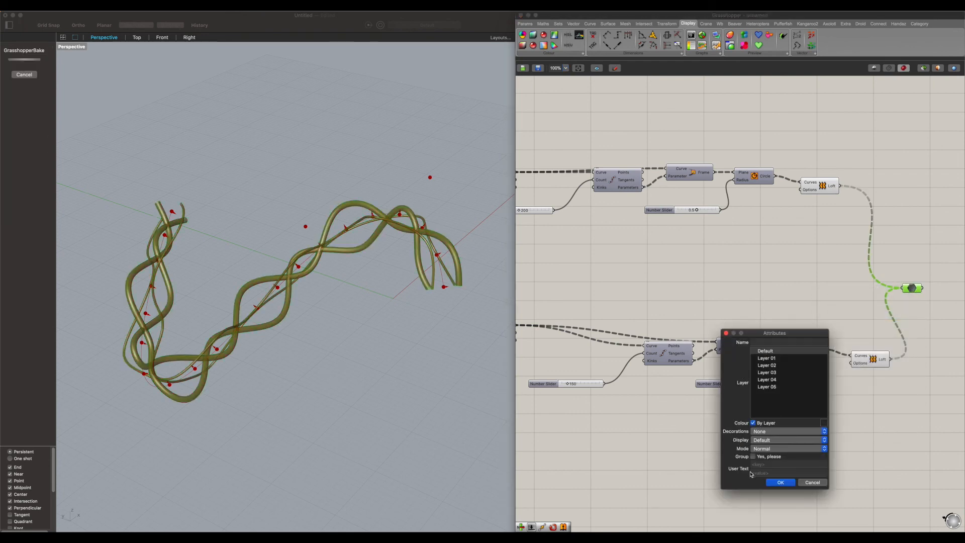
click(778, 481)
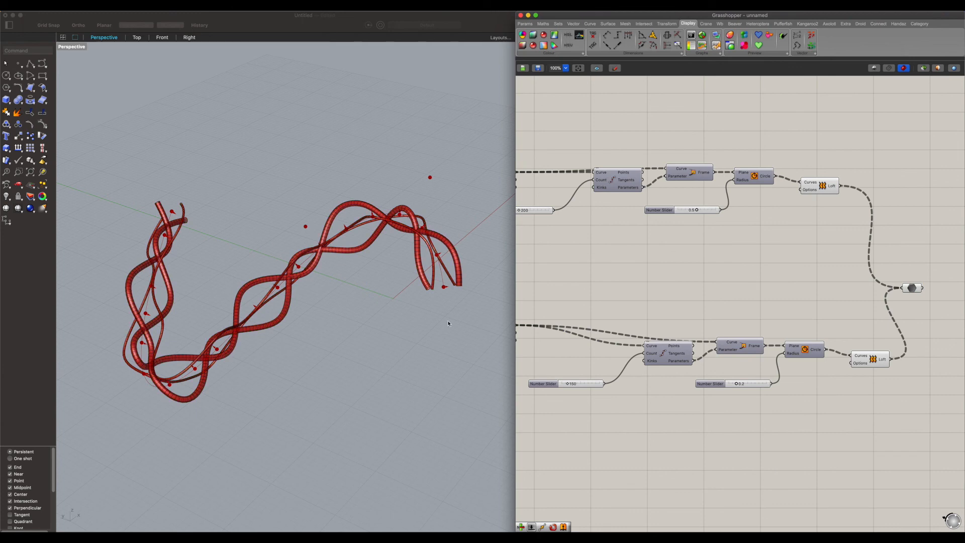
Switch the Perspective viewport to the Rendered display mode
right_drag(381, 336, 392, 299)
right_click(391, 299)
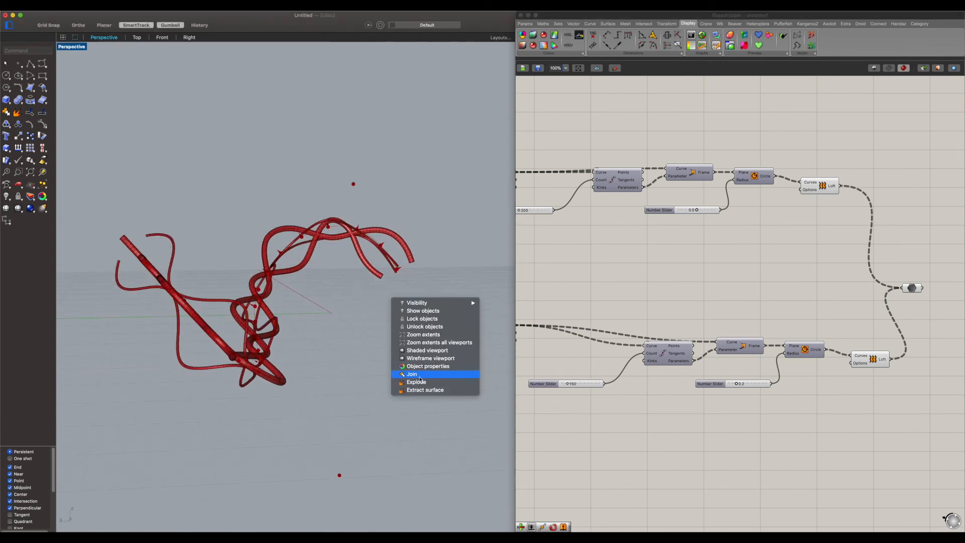
click(429, 358)
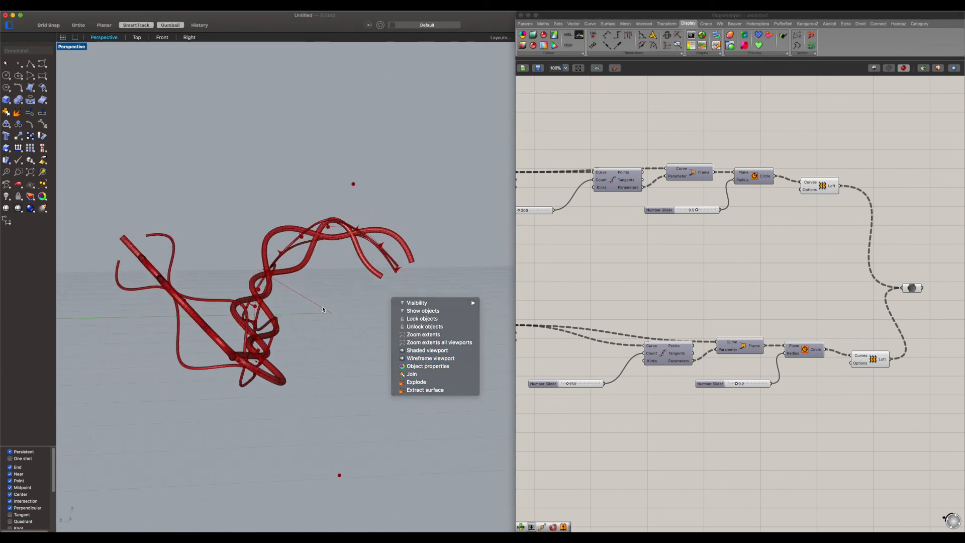
click(78, 47)
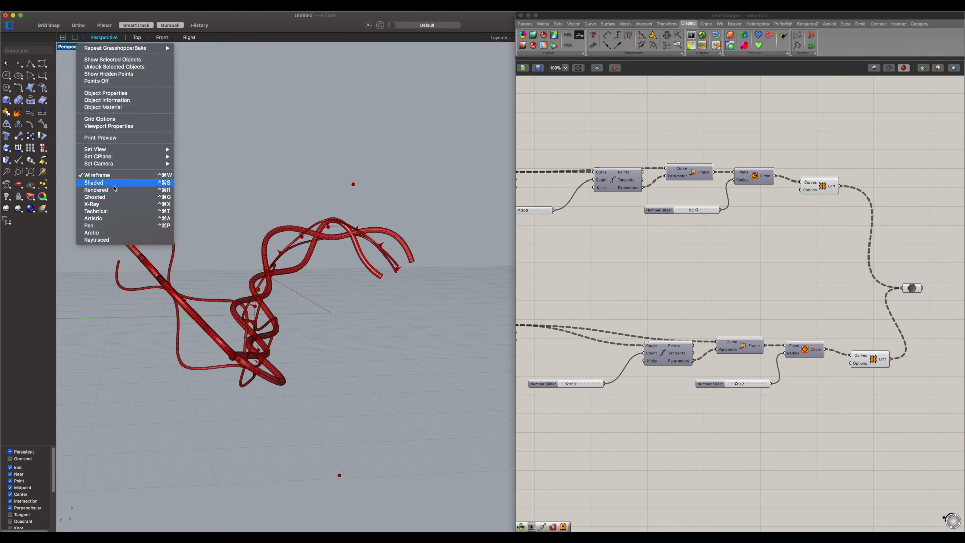
click(96, 190)
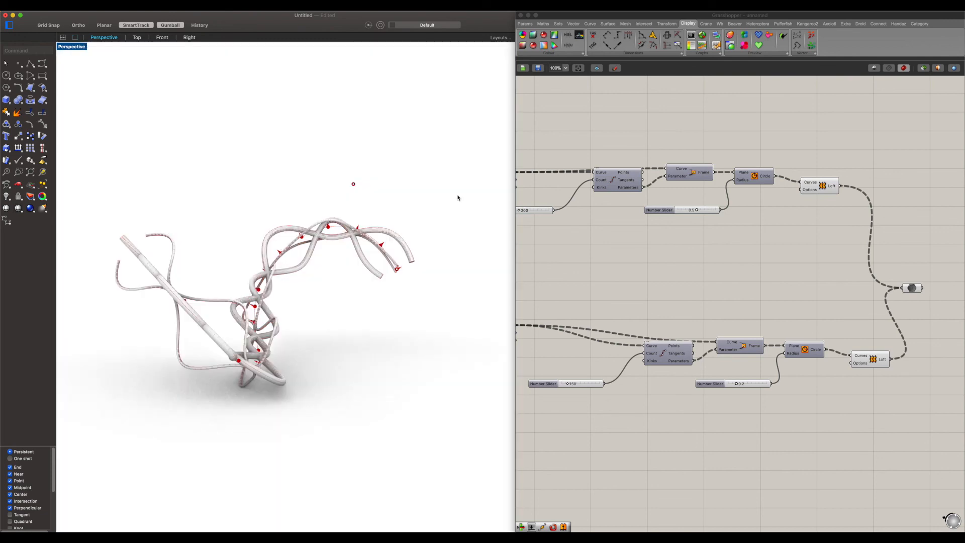
Turn off the preview of all Grasshopper geometry so only the baked tubes are drawn
click(923, 68)
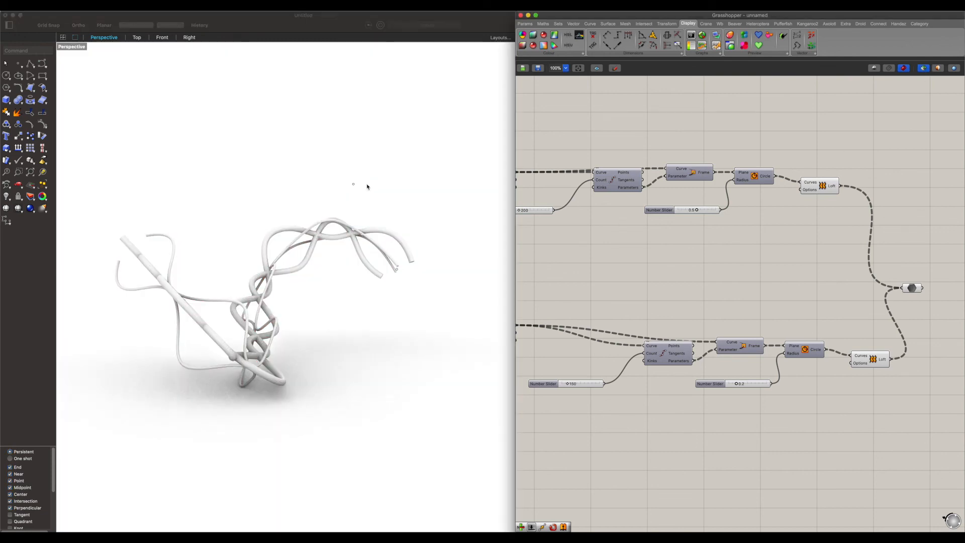
mouse_move(356, 215)
right_down()
mouse_move(302, 241)
mouse_move(295, 223)
mouse_move(300, 233)
mouse_move(333, 213)
mouse_move(334, 196)
mouse_move(386, 219)
mouse_move(352, 220)
right_up()
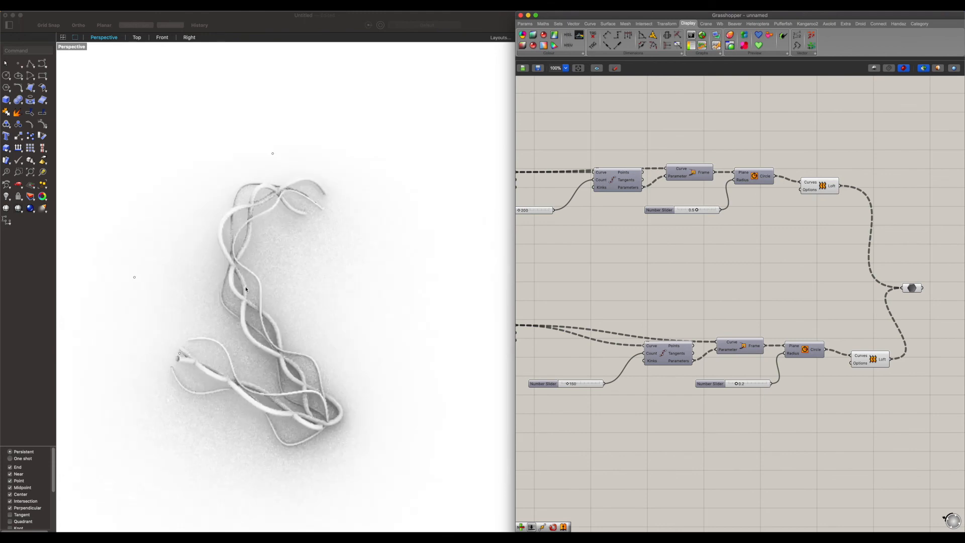
right_drag(246, 289, 312, 264)
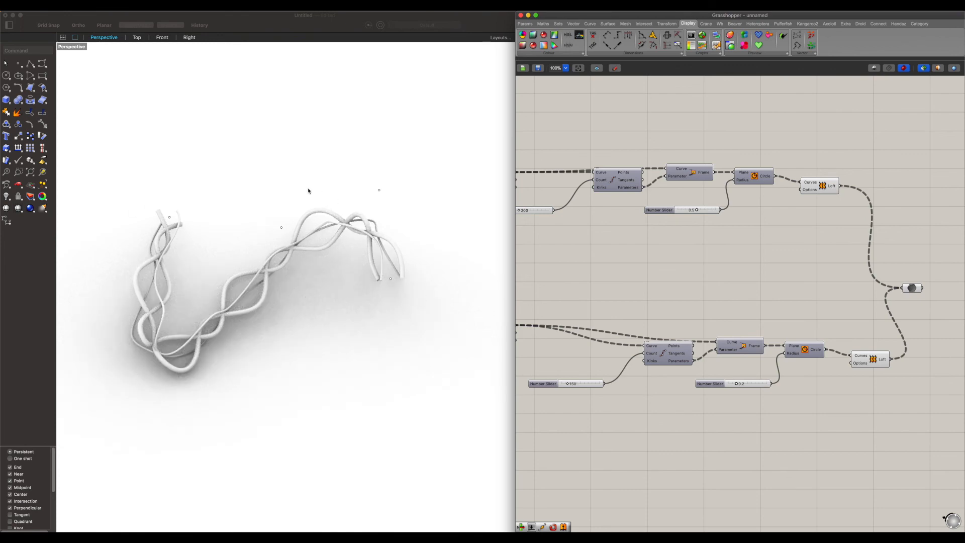
Examine the baked intertwined tubes from several angles alongside an overview of the complete definition
click(414, 269)
drag(335, 325, 438, 147)
key(Escape)
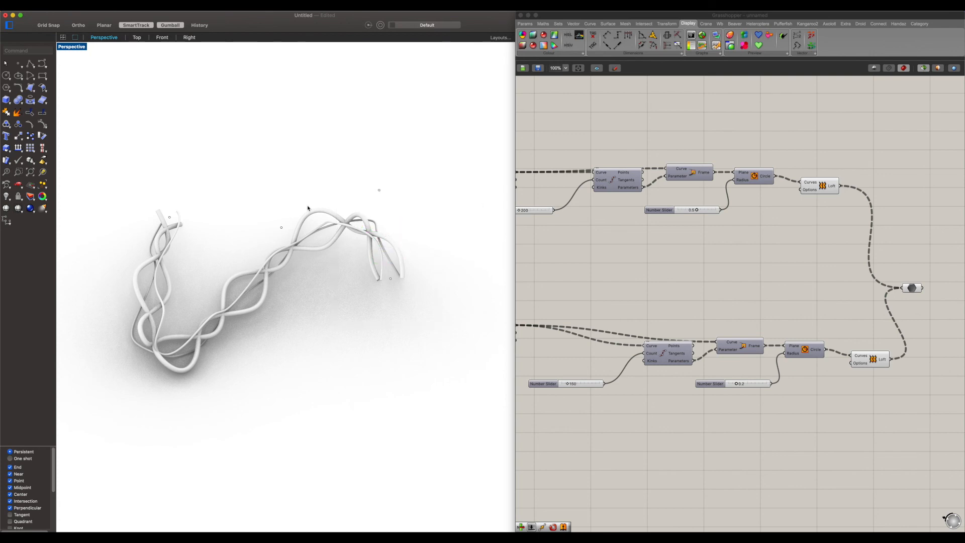
drag(123, 188, 427, 396)
key(Escape)
click(685, 241)
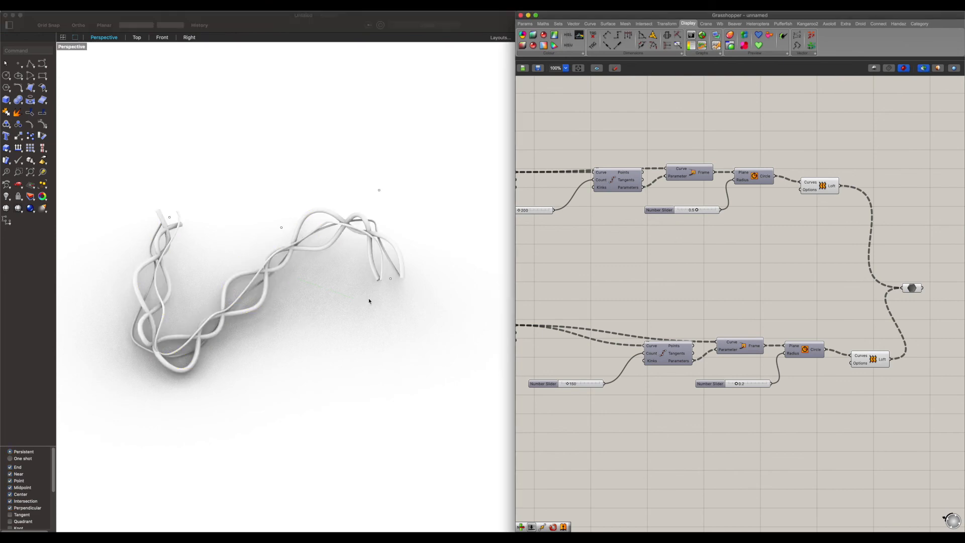
scroll(719, 260, down, 5)
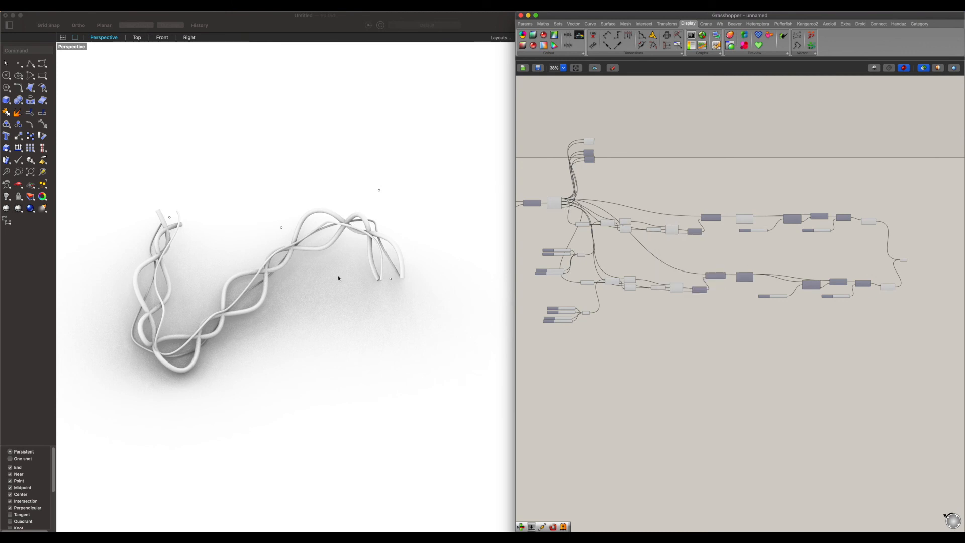
click(245, 164)
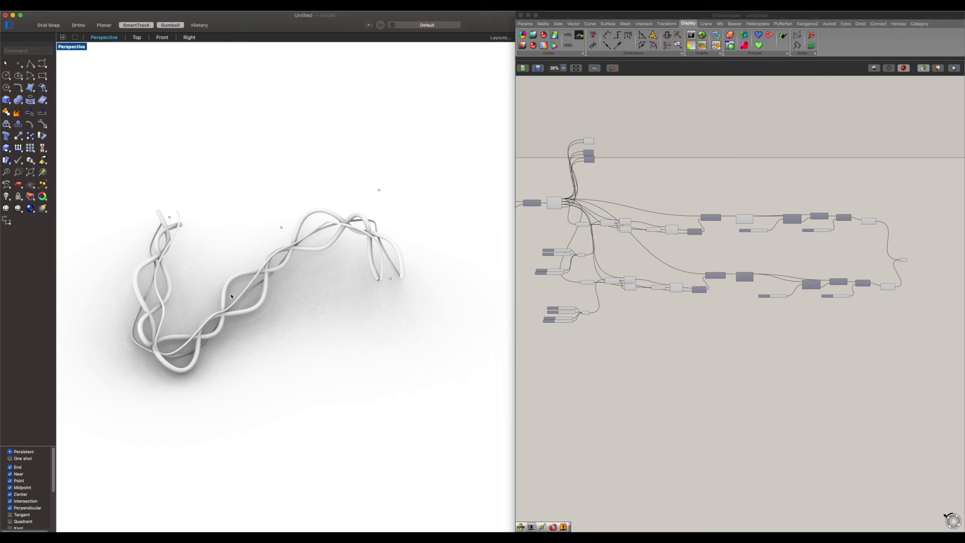
scroll(215, 254, up, 3)
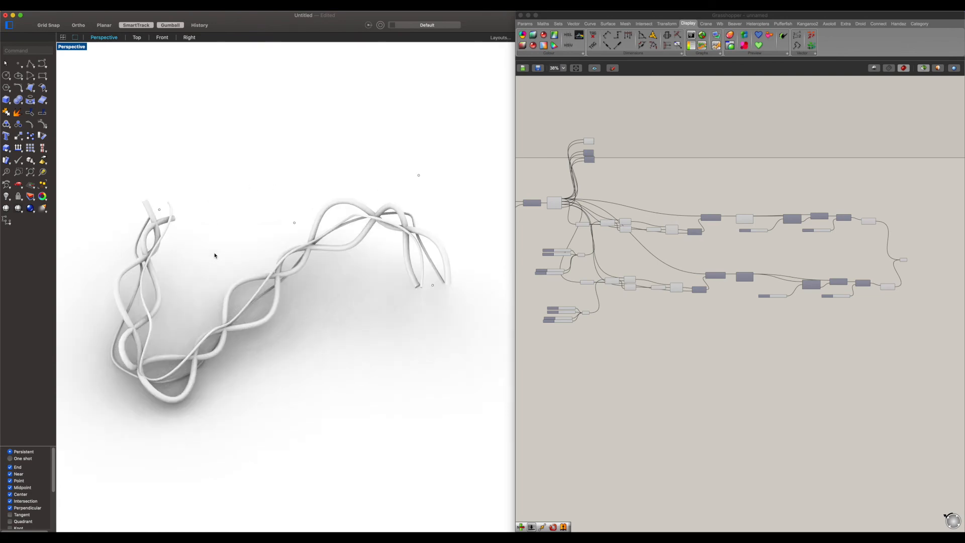
scroll(238, 204, down, 4)
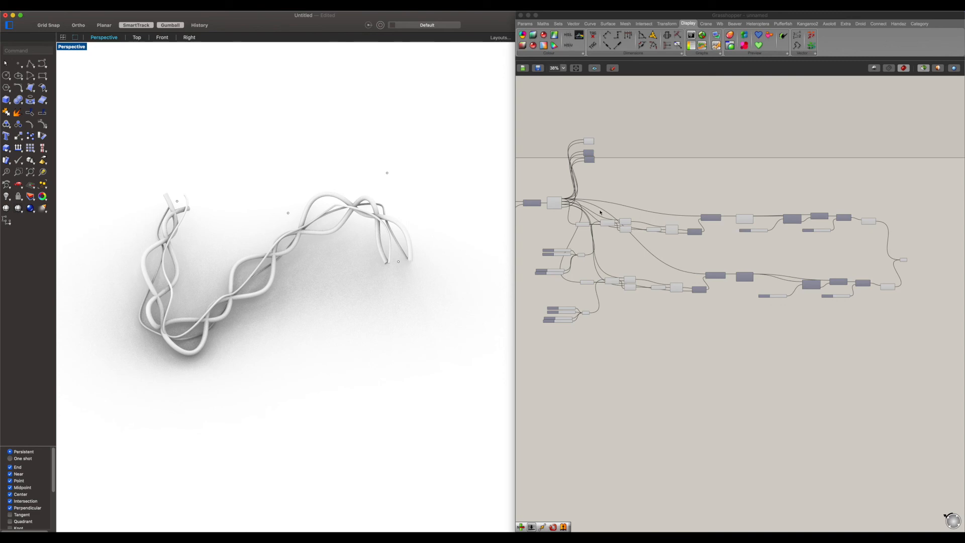
click(658, 216)
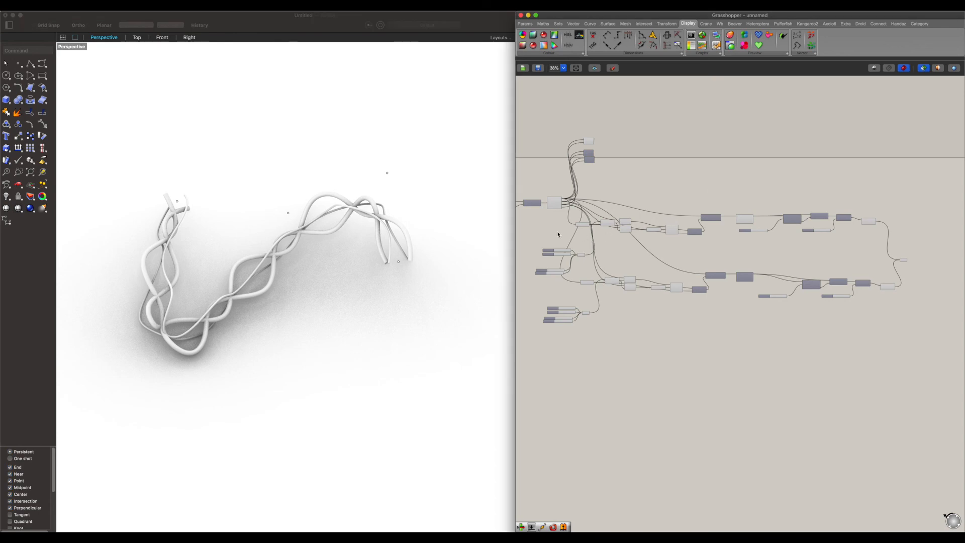
mouse_move(233, 216)
right_down()
mouse_move(288, 217)
mouse_move(243, 265)
mouse_move(245, 230)
right_up()
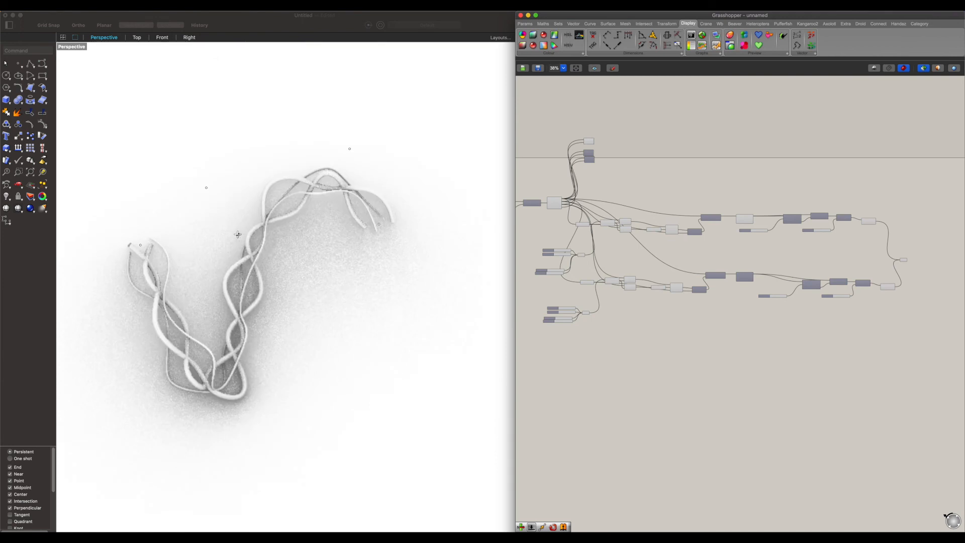